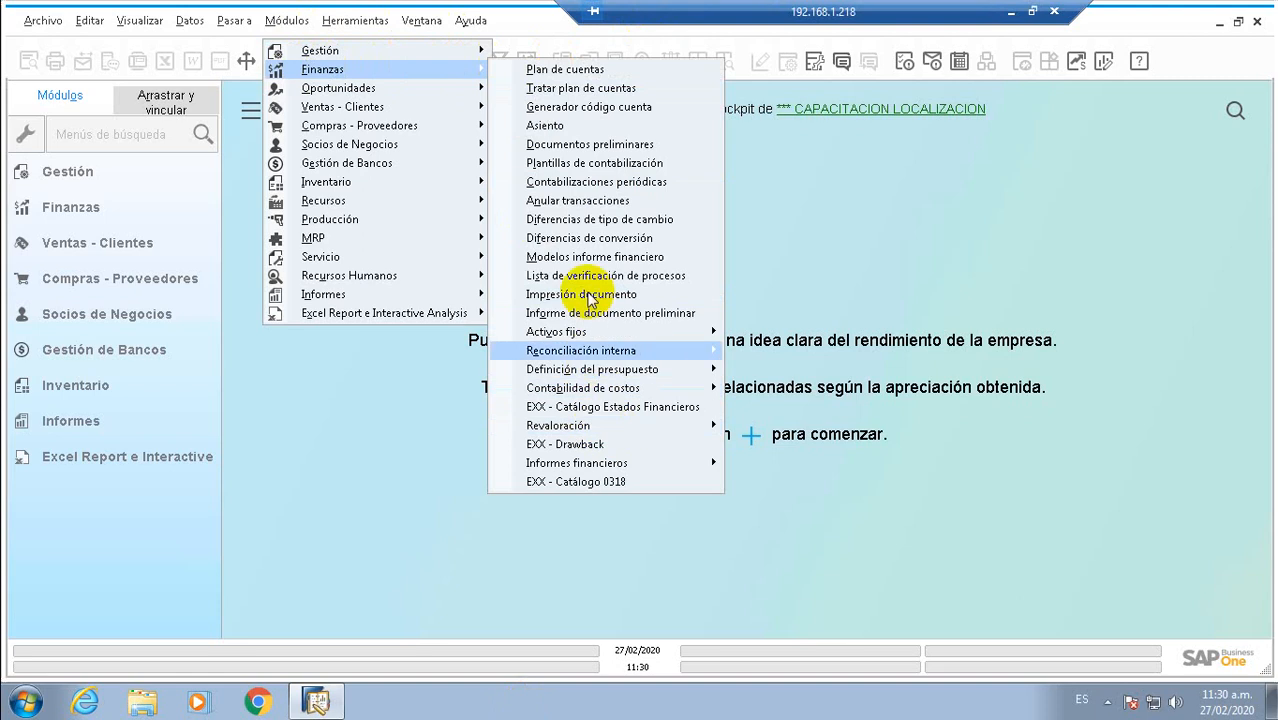
Open the financial report models (Modelos informe financiero) and load the Balance model 03.03 Detalles de la Cta 12 y 13.
{"action": "left_click", "coordinate": [641, 260]}
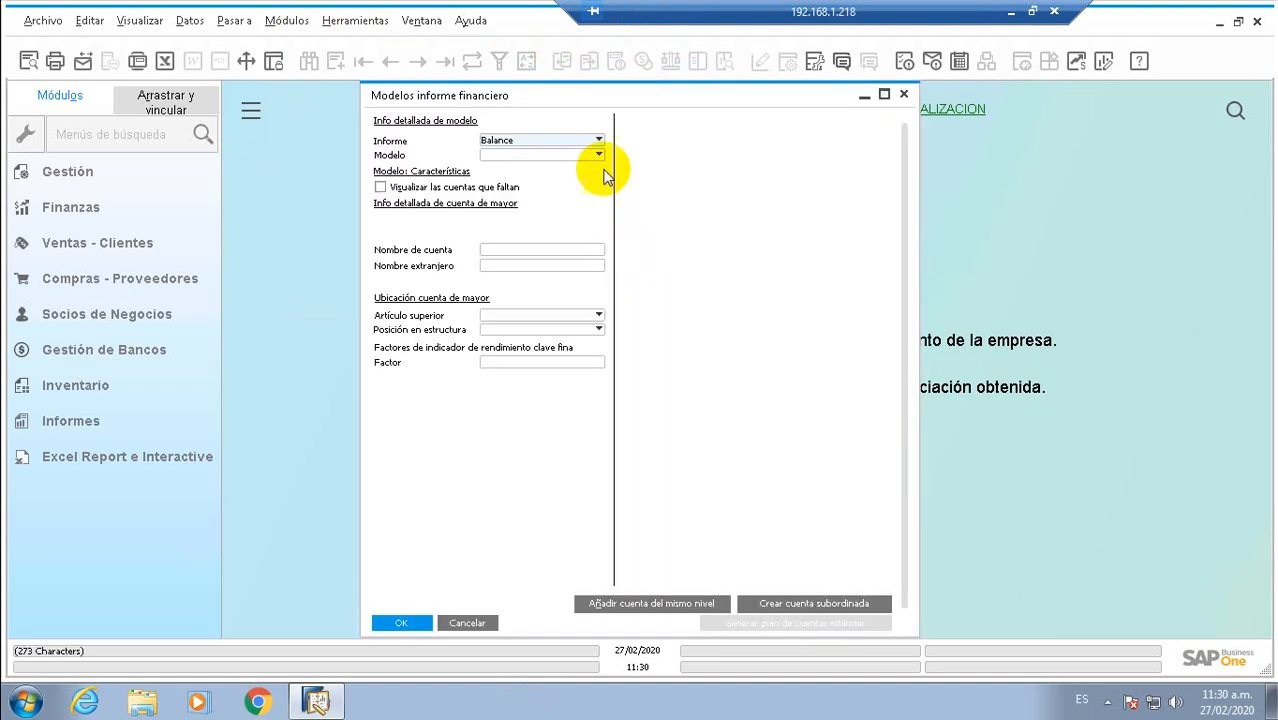
{"action": "left_click", "coordinate": [561, 153]}
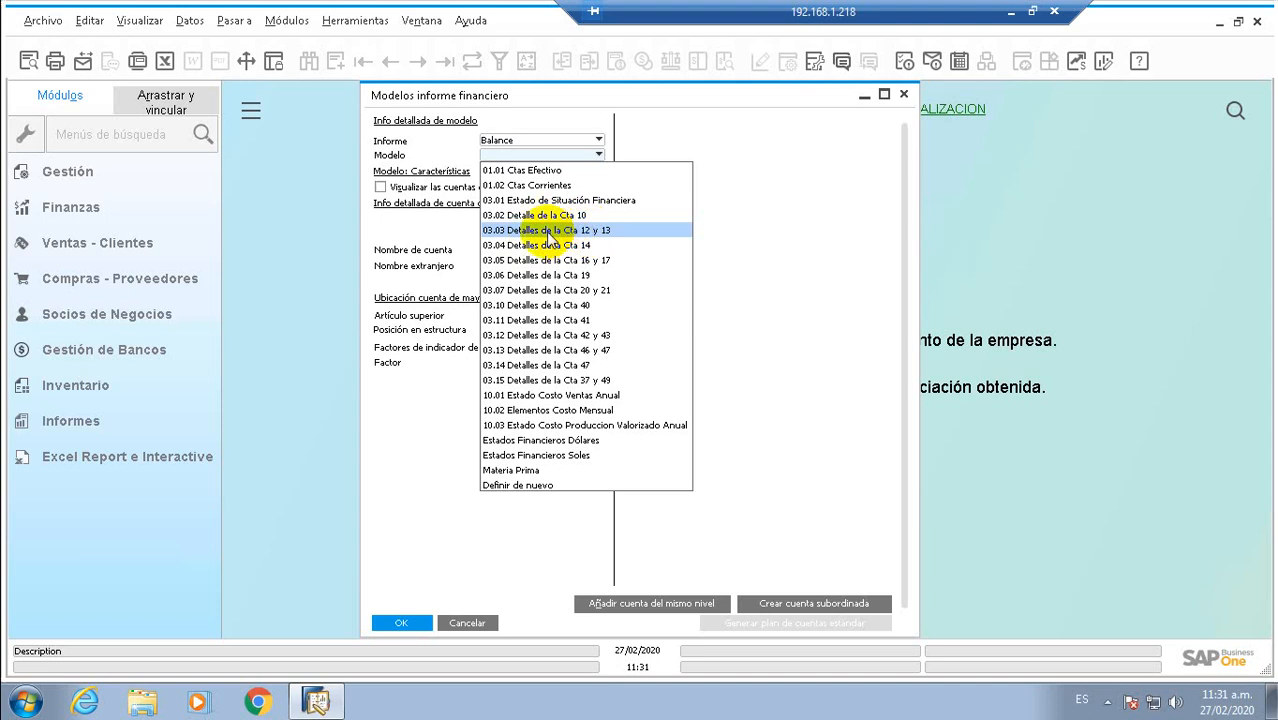
{"action": "left_click", "coordinate": [548, 230]}
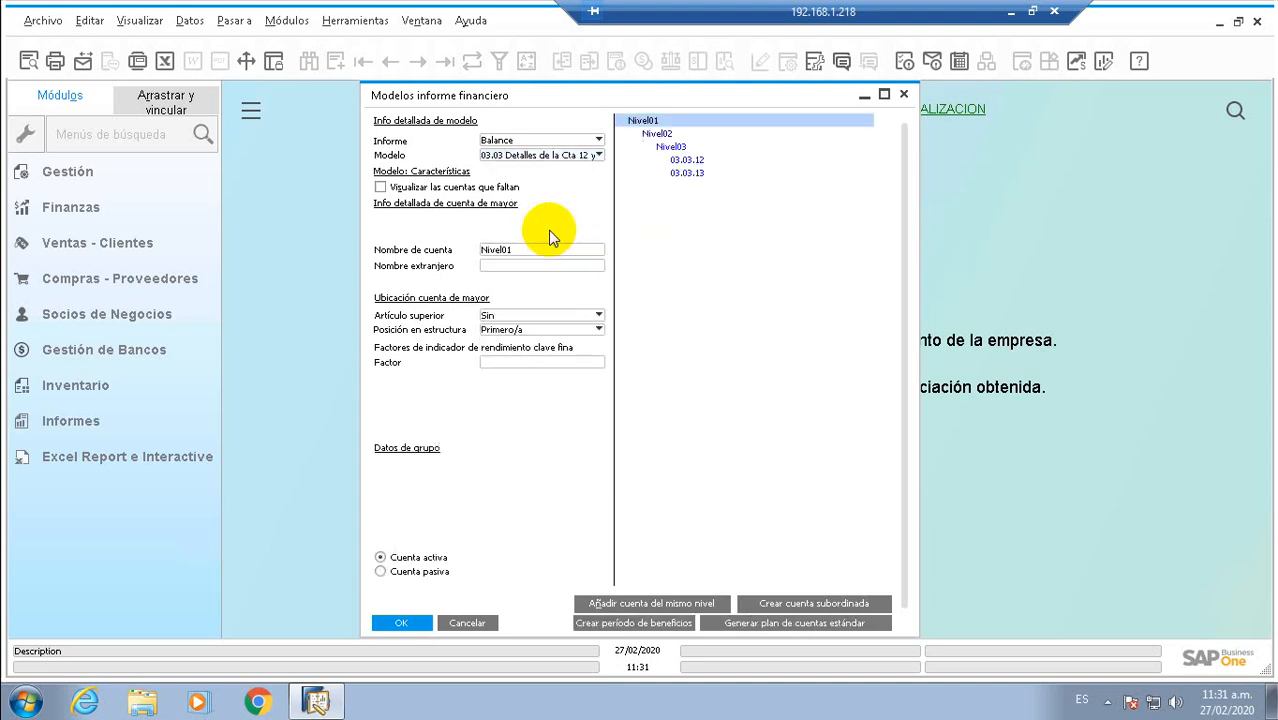
Examine the details of categories 03.03.12 and 03.03.13 under Nivel03 and compare their codes with the model name.
{"action": "left_click", "coordinate": [683, 162]}
{"action": "left_click", "coordinate": [690, 173]}
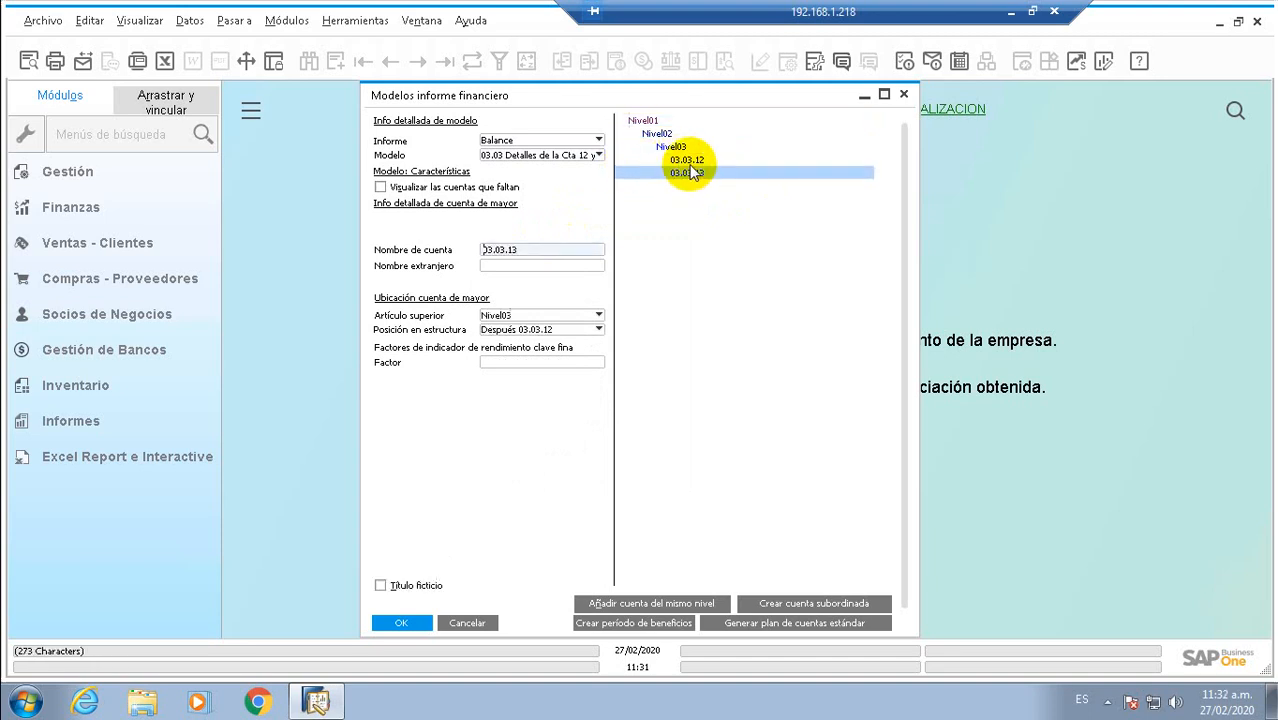
{"action": "left_click", "coordinate": [688, 160]}
{"action": "left_click", "coordinate": [692, 173]}
{"action": "left_click", "coordinate": [690, 161]}
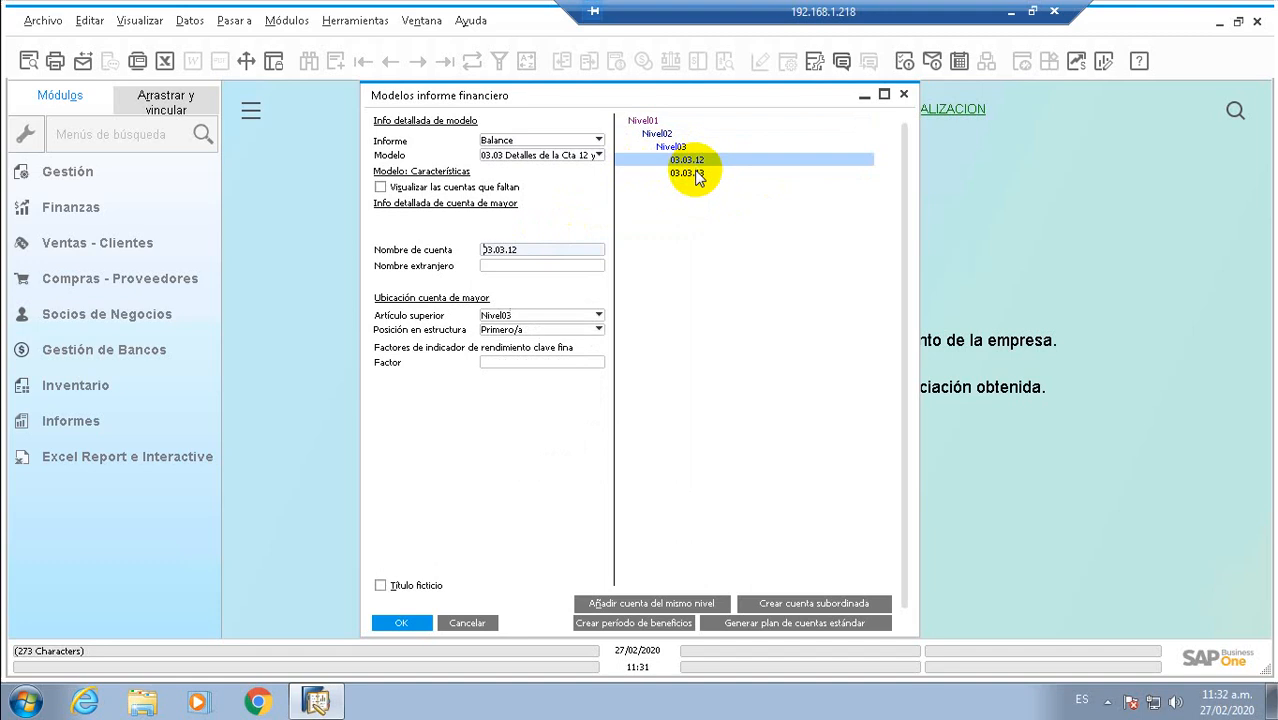
{"action": "left_click", "coordinate": [696, 175]}
{"action": "left_click", "coordinate": [688, 162]}
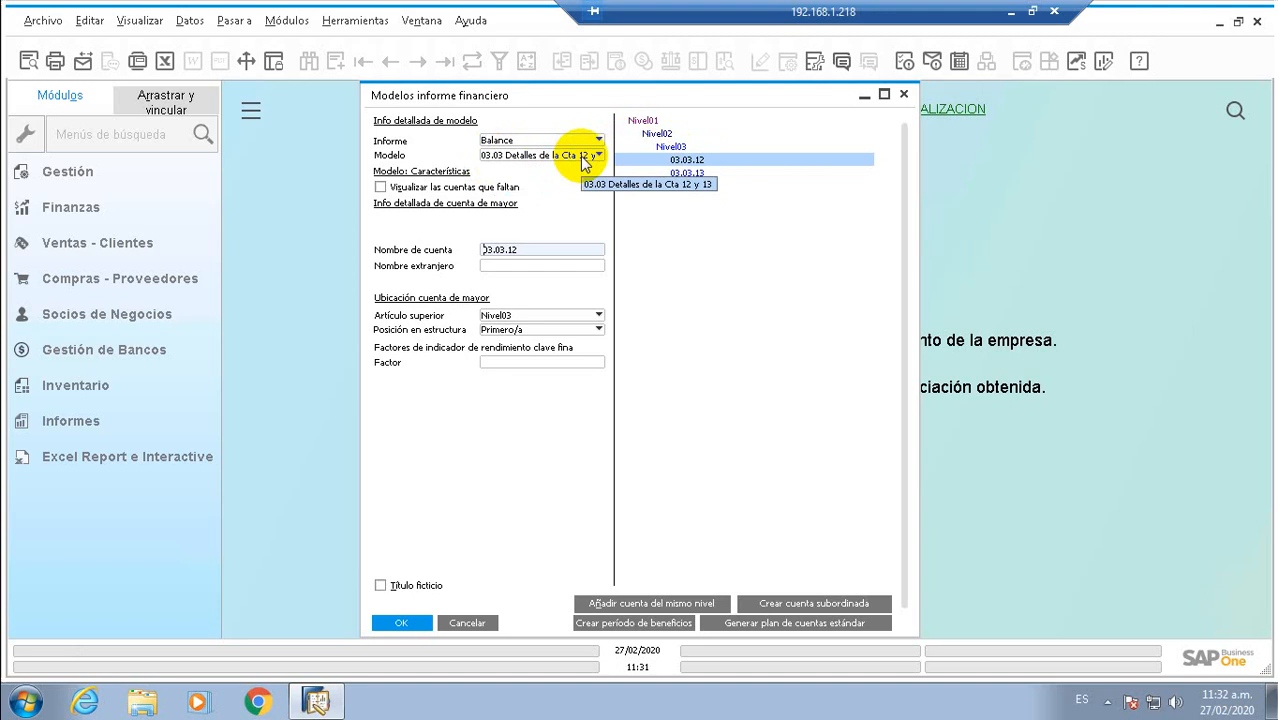
{"action": "left_click", "coordinate": [685, 174]}
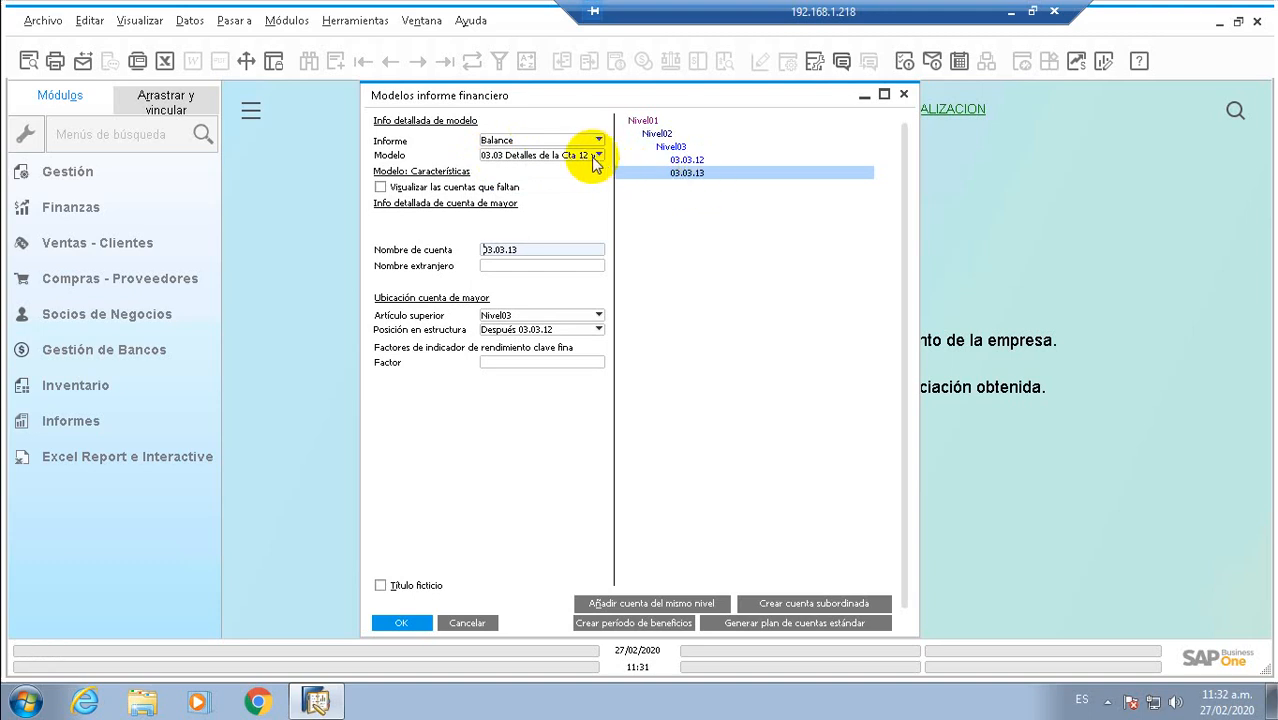
{"action": "left_click", "coordinate": [714, 160]}
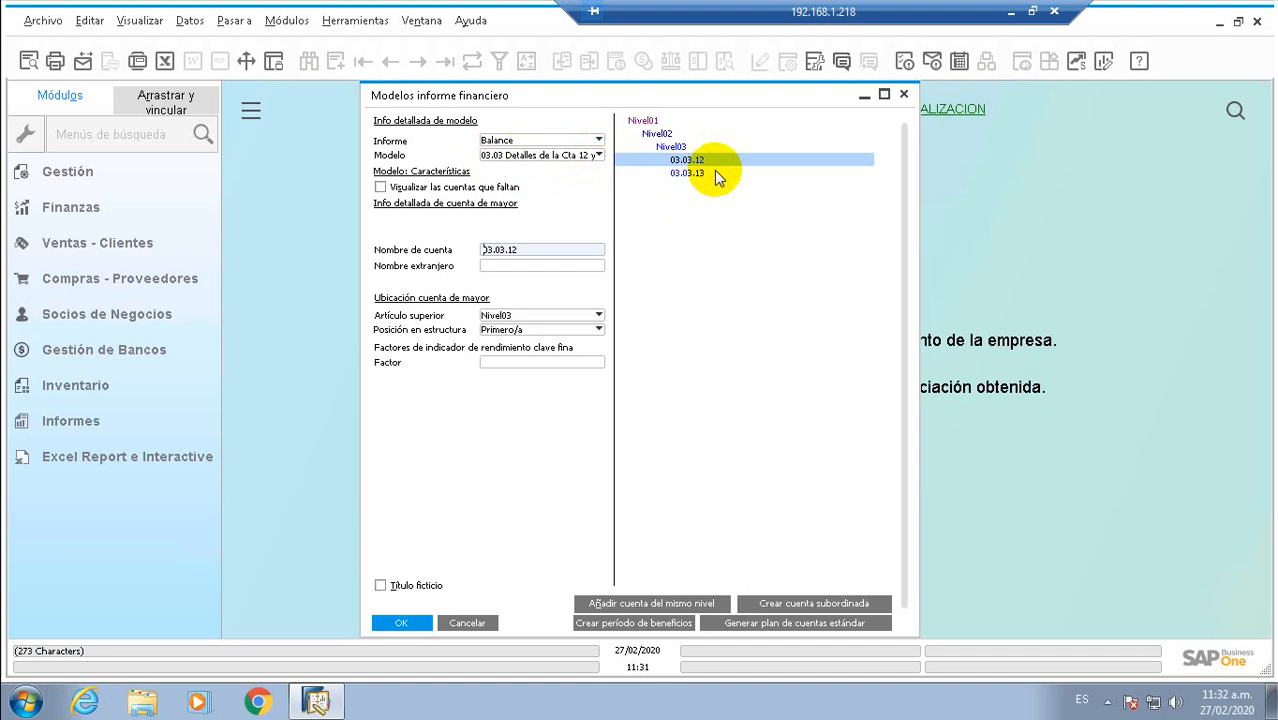
{"action": "left_click", "coordinate": [716, 172]}
{"action": "left_click", "coordinate": [716, 163]}
{"action": "left_click", "coordinate": [717, 171]}
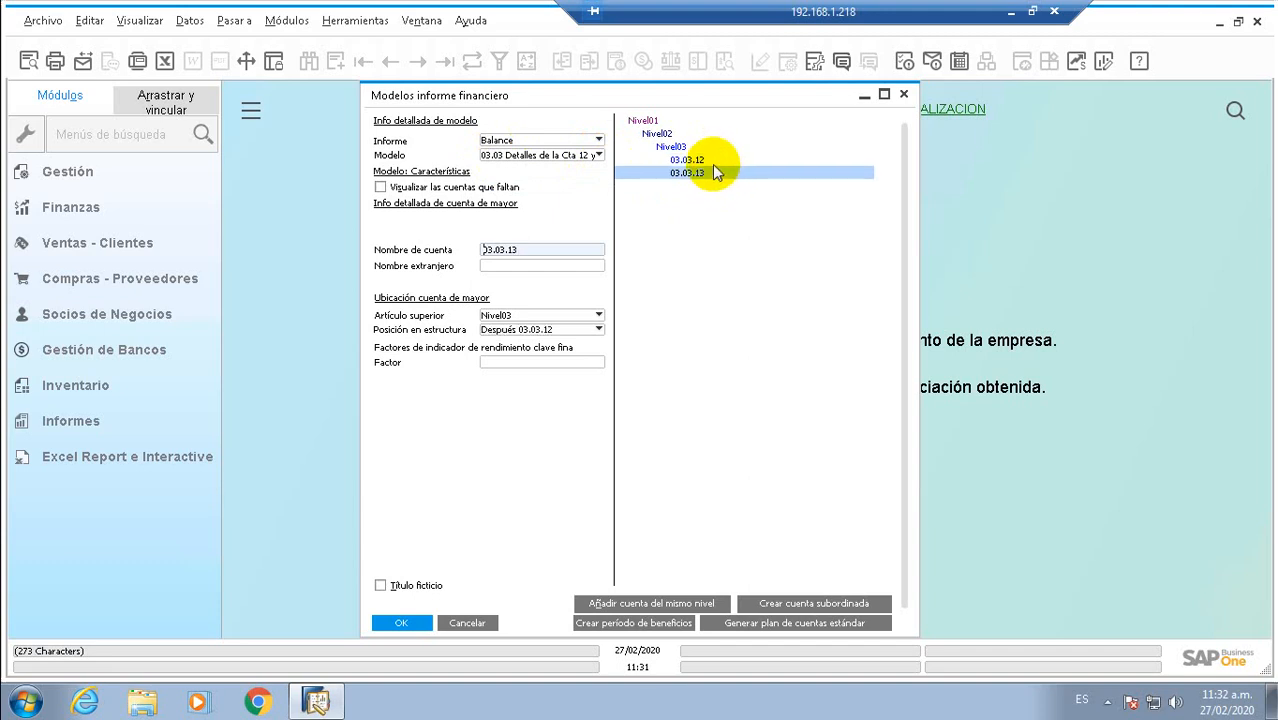
{"action": "left_click", "coordinate": [714, 160]}
{"action": "left_click", "coordinate": [714, 172]}
Try renaming category 03.03.13 to "03 DETALLE DE LA CUENTA 12", compare it with 03.03.12, and discard the change.
{"action": "left_click", "coordinate": [525, 248]}
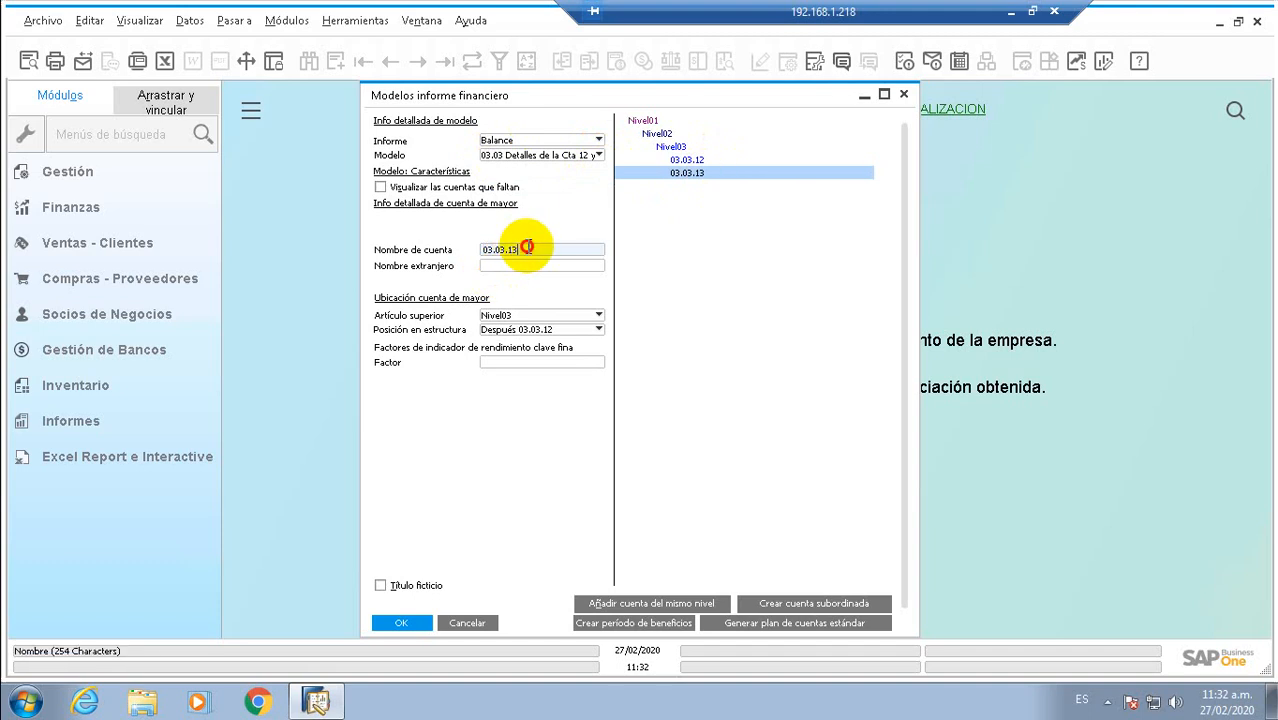
{"action": "double_click", "coordinate": [525, 248]}
{"action": "left_click", "coordinate": [528, 250]}
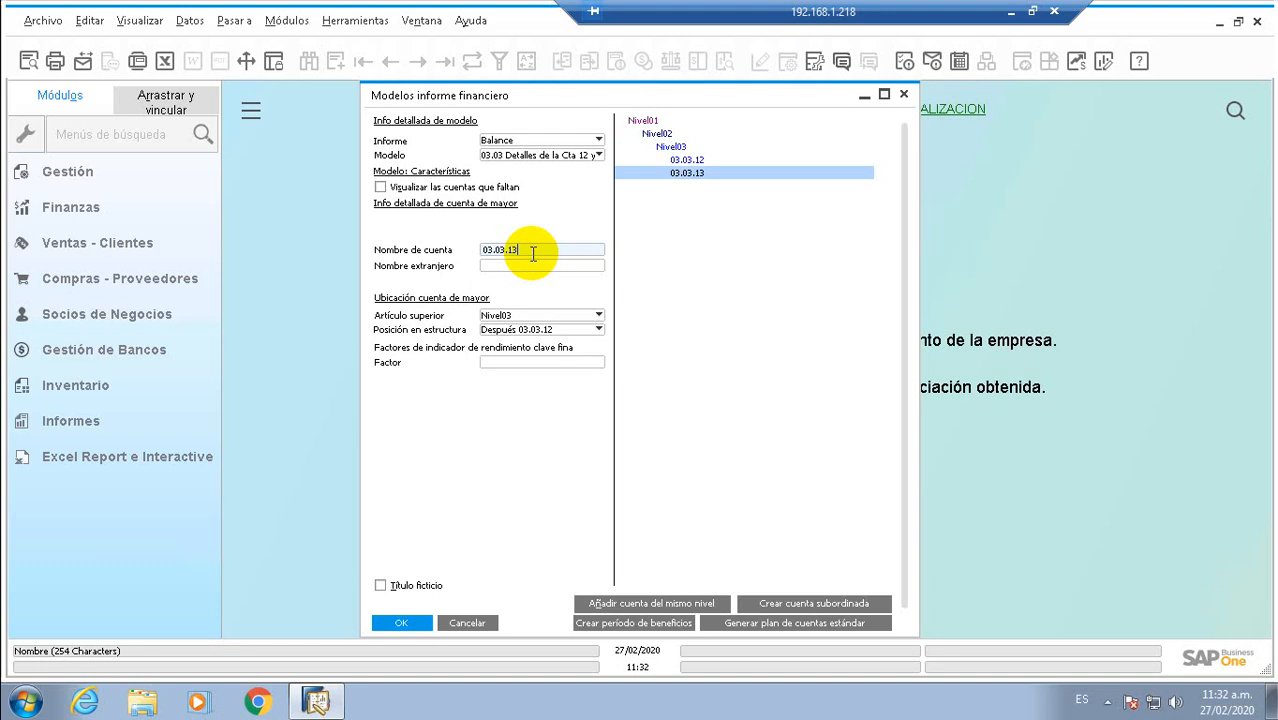
{"action": "key", "text": "BackSpace"}
{"action": "key", "text": "BackSpace"}
{"action": "key", "text": "BackSpace"}
{"action": "key", "text": "BackSpace"}
{"action": "key", "text": "BackSpace"}
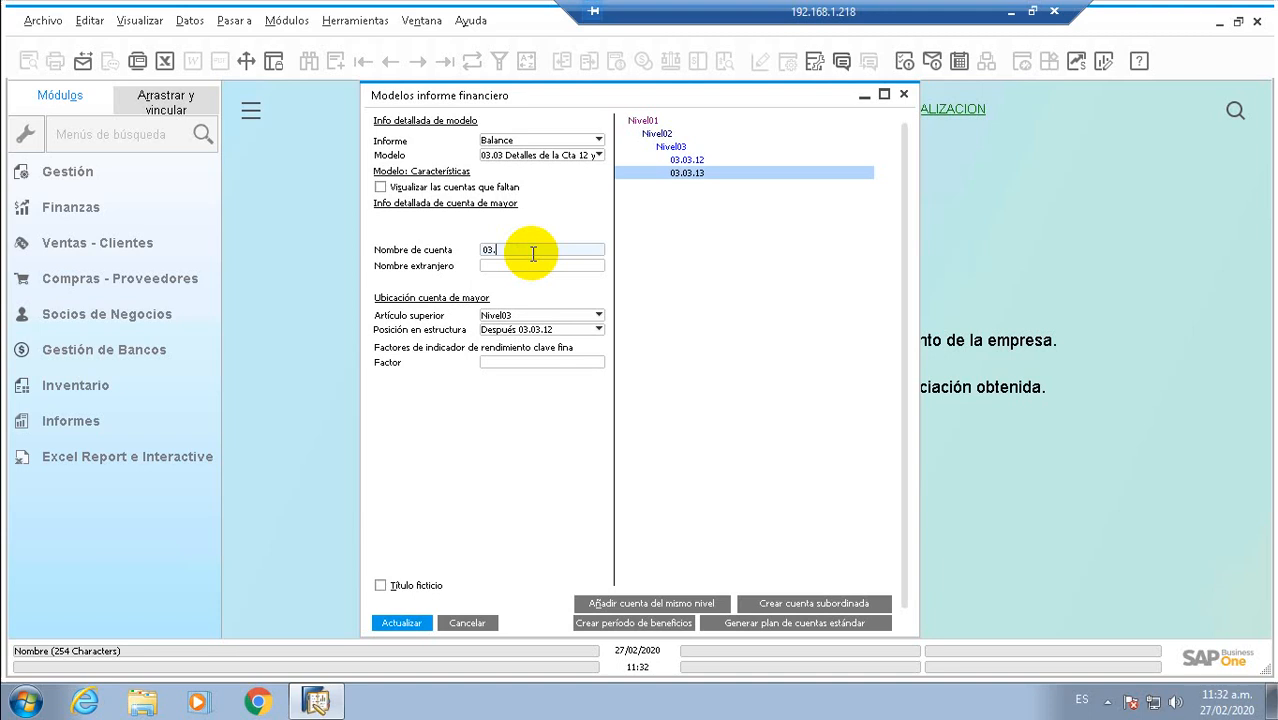
{"action": "key", "text": "BackSpace"}
{"action": "type", "text": "DETALLE DE LA CUENTA 12"}
{"action": "left_click", "coordinate": [688, 160]}
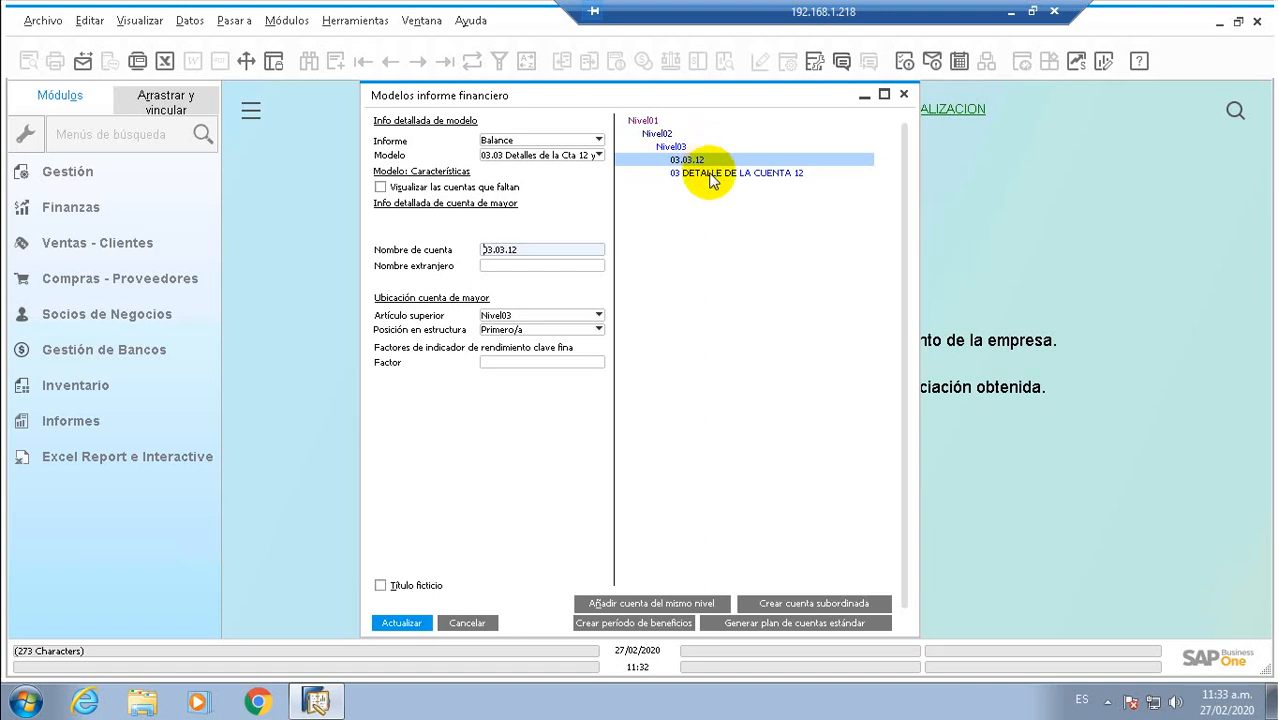
{"action": "left_click", "coordinate": [716, 173]}
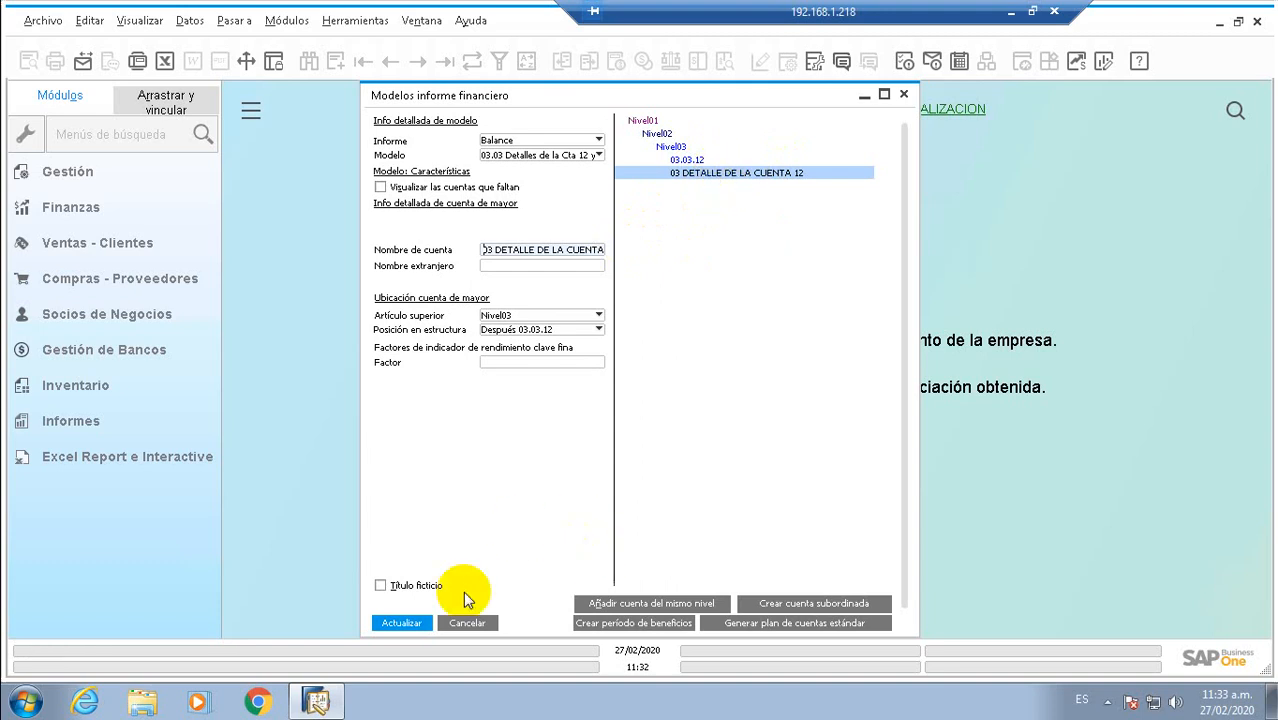
{"action": "left_click", "coordinate": [460, 623]}
Reopen the financial report models and load the Balance model 03.03 Detalles de la Cta 12 y 13 again.
{"action": "left_click", "coordinate": [280, 21]}
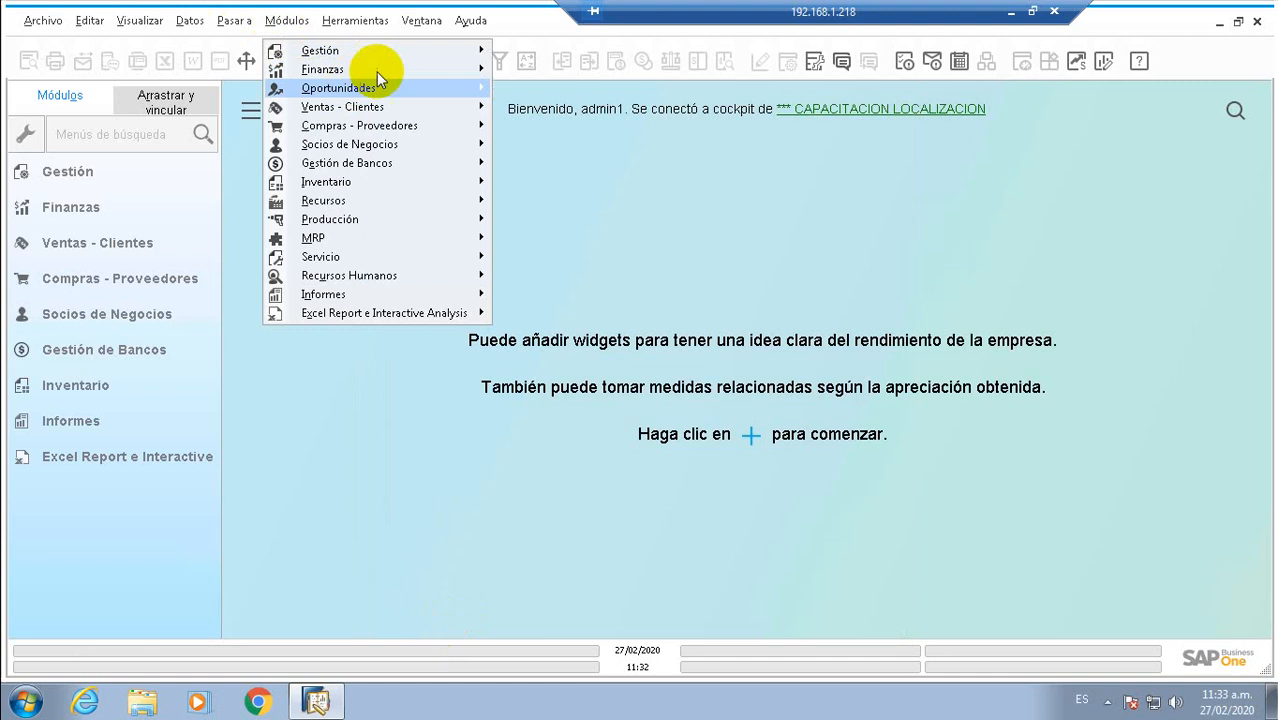
{"action": "mouse_move", "coordinate": [465, 70]}
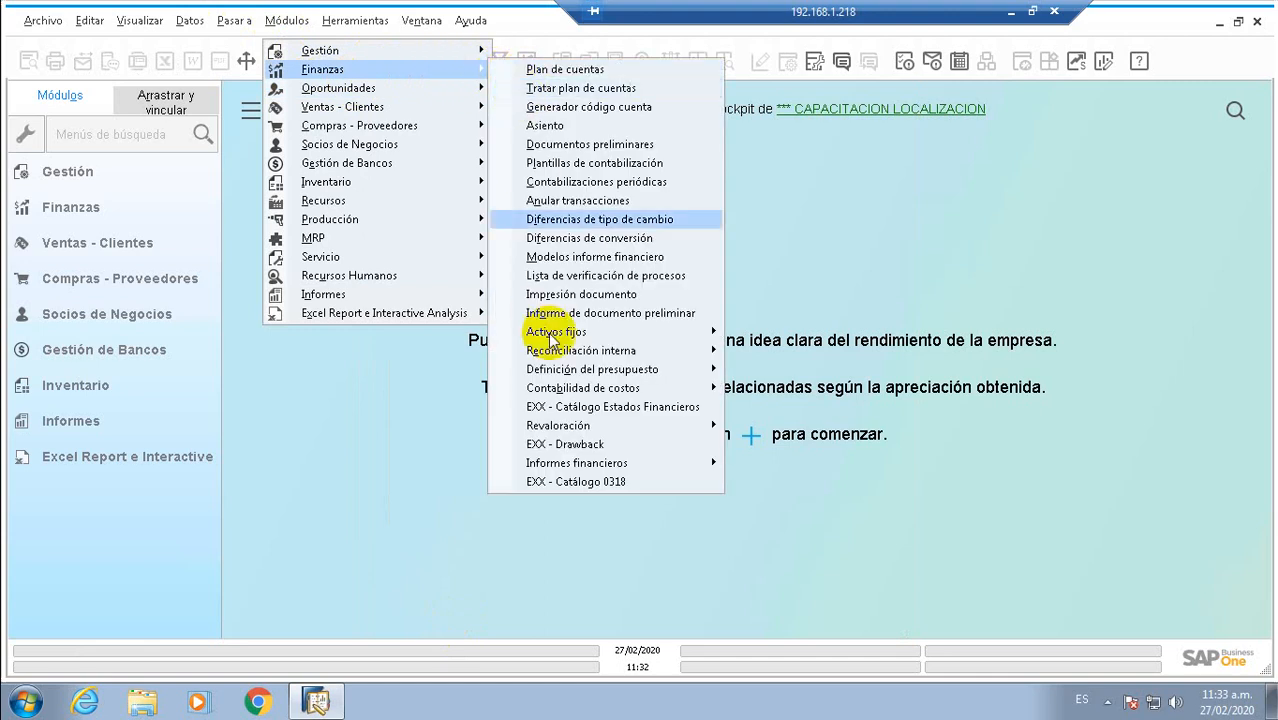
{"action": "left_click", "coordinate": [595, 257]}
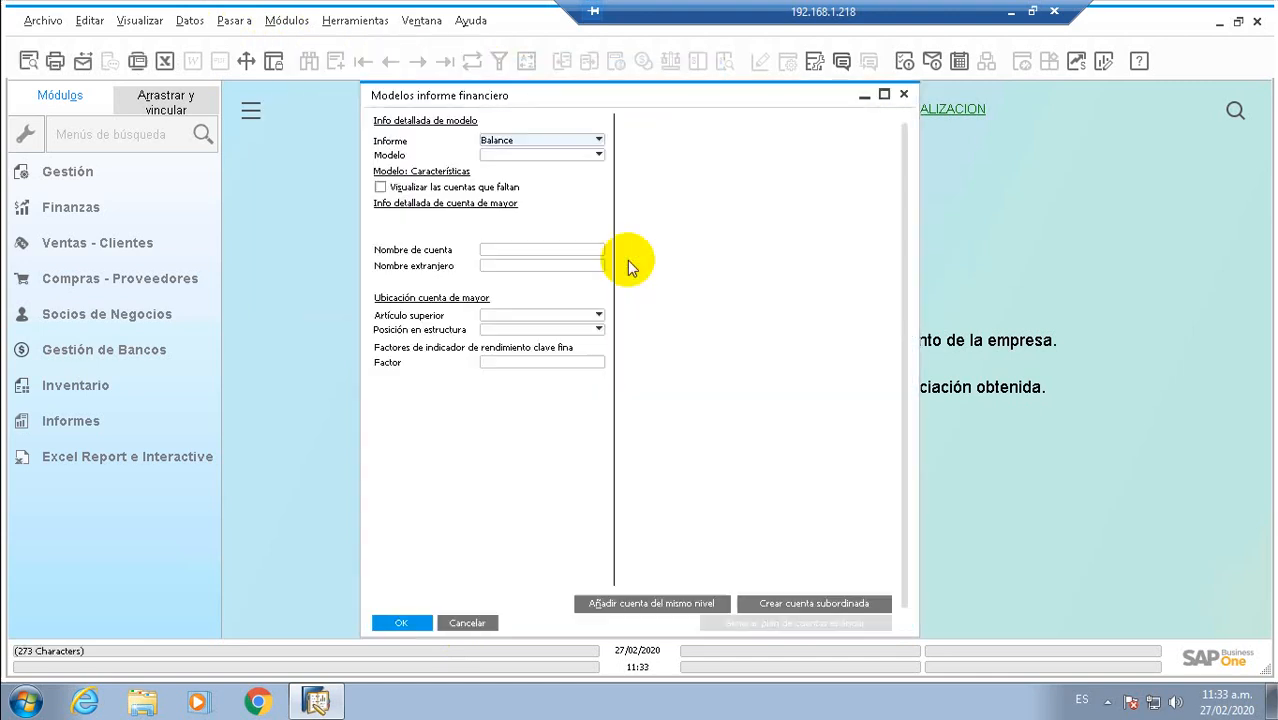
{"action": "left_click", "coordinate": [563, 155]}
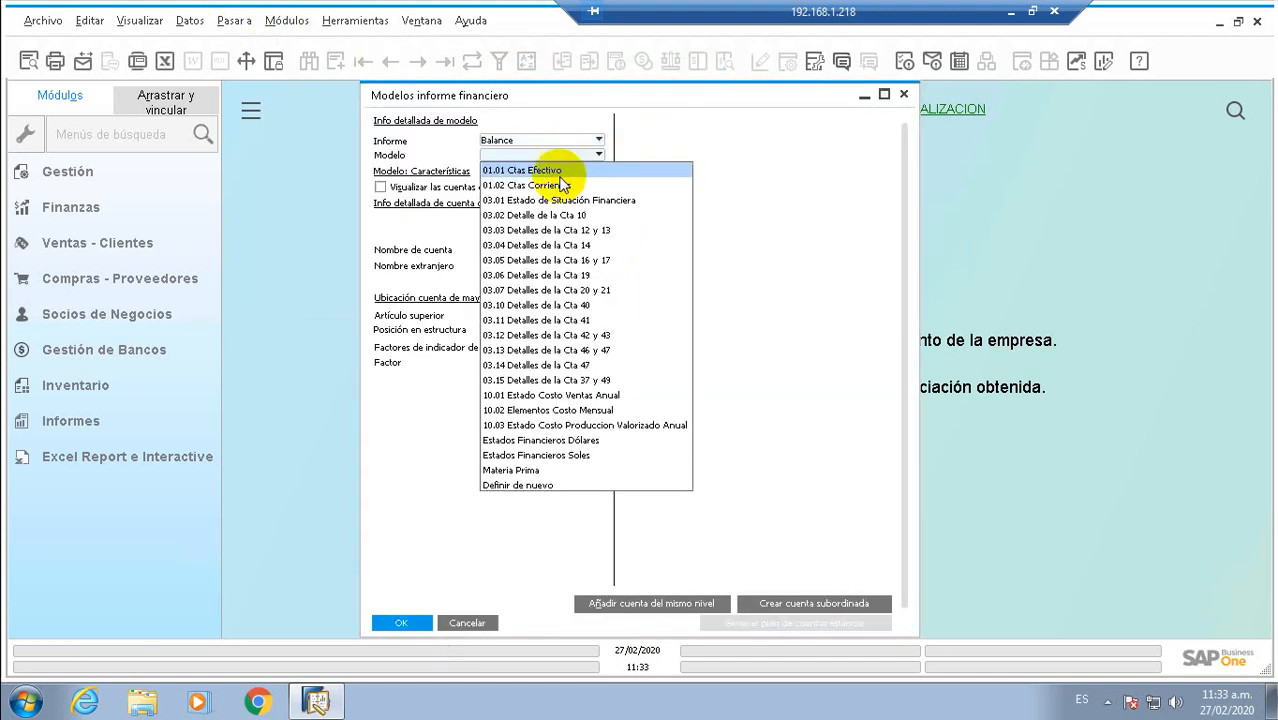
{"action": "left_click", "coordinate": [582, 234]}
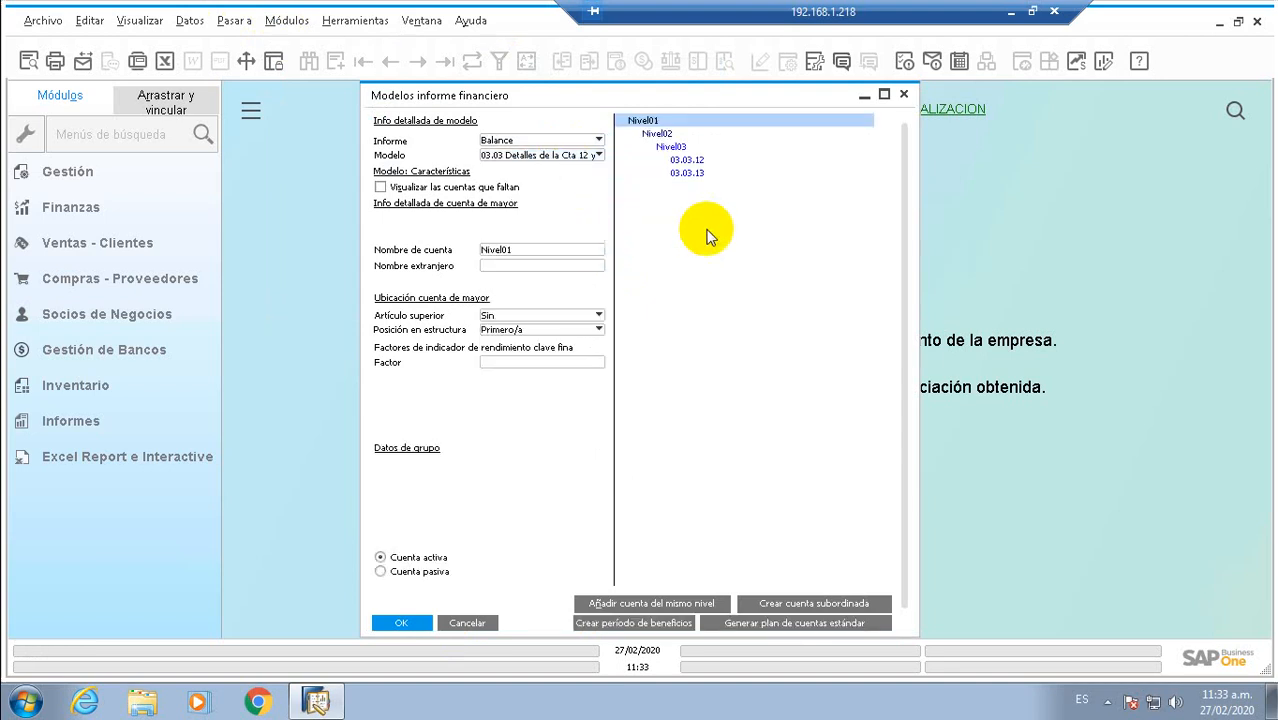
Add the LETRAS POR COBRAR EN COBRANZA account, found by searching for 12, to category 03.03.12 and update the model.
{"action": "left_click", "coordinate": [698, 161]}
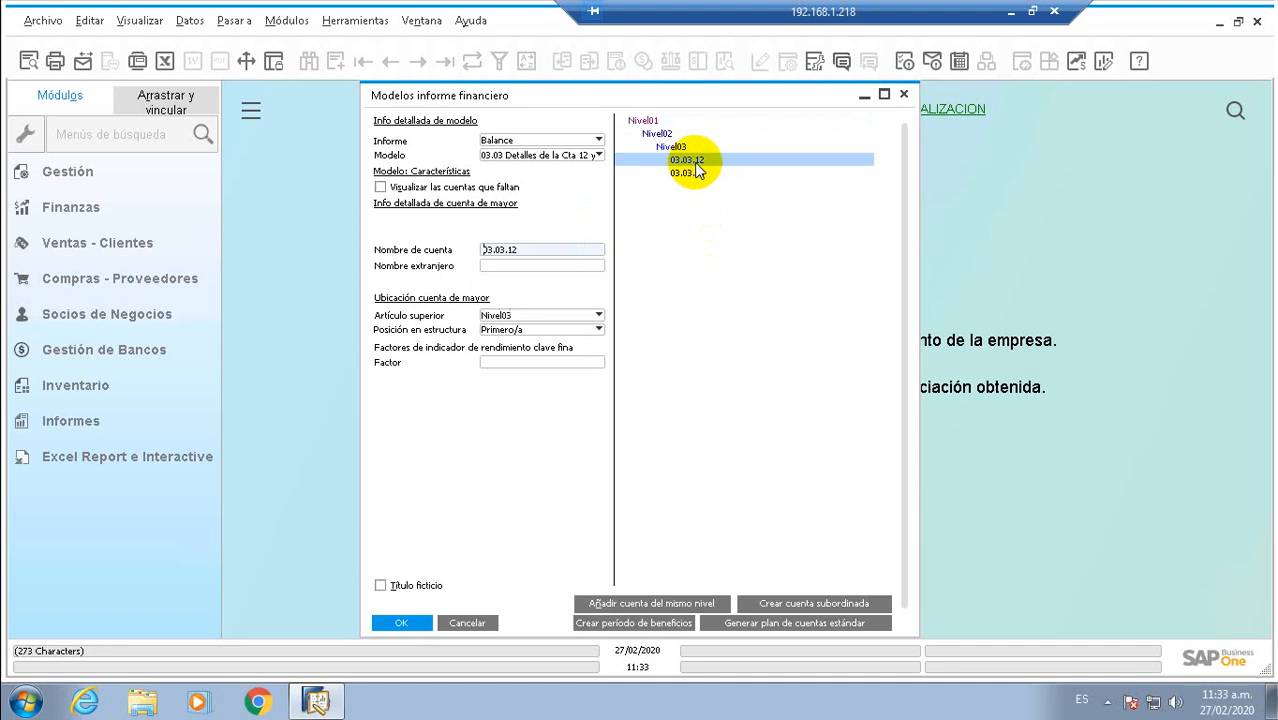
{"action": "double_click", "coordinate": [695, 163]}
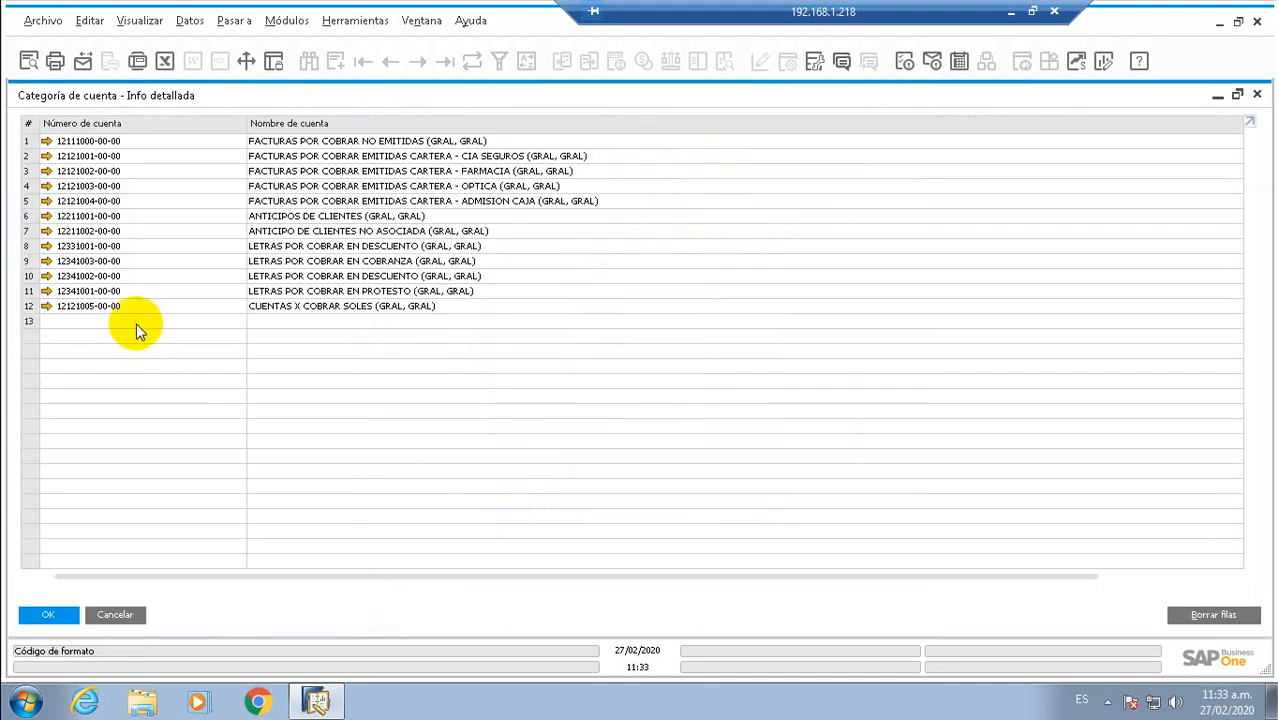
{"action": "left_click", "coordinate": [138, 322]}
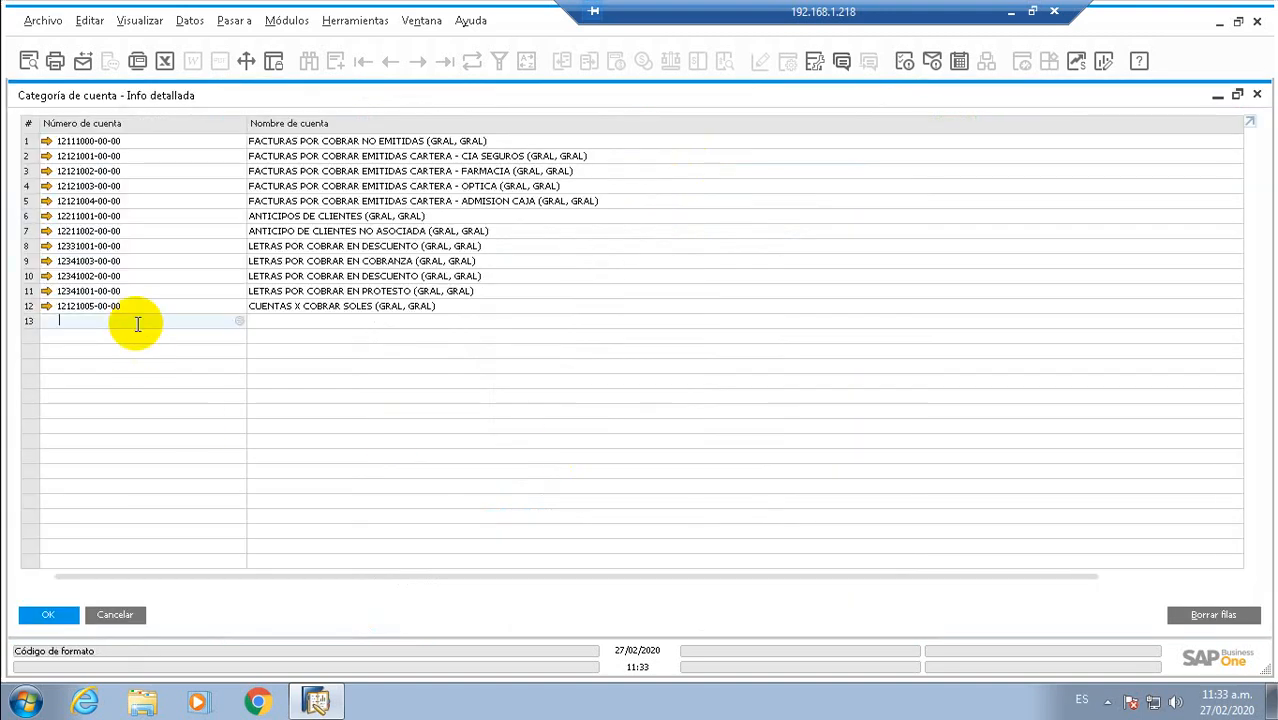
{"action": "type", "text": "12"}
{"action": "key", "text": "Tab"}
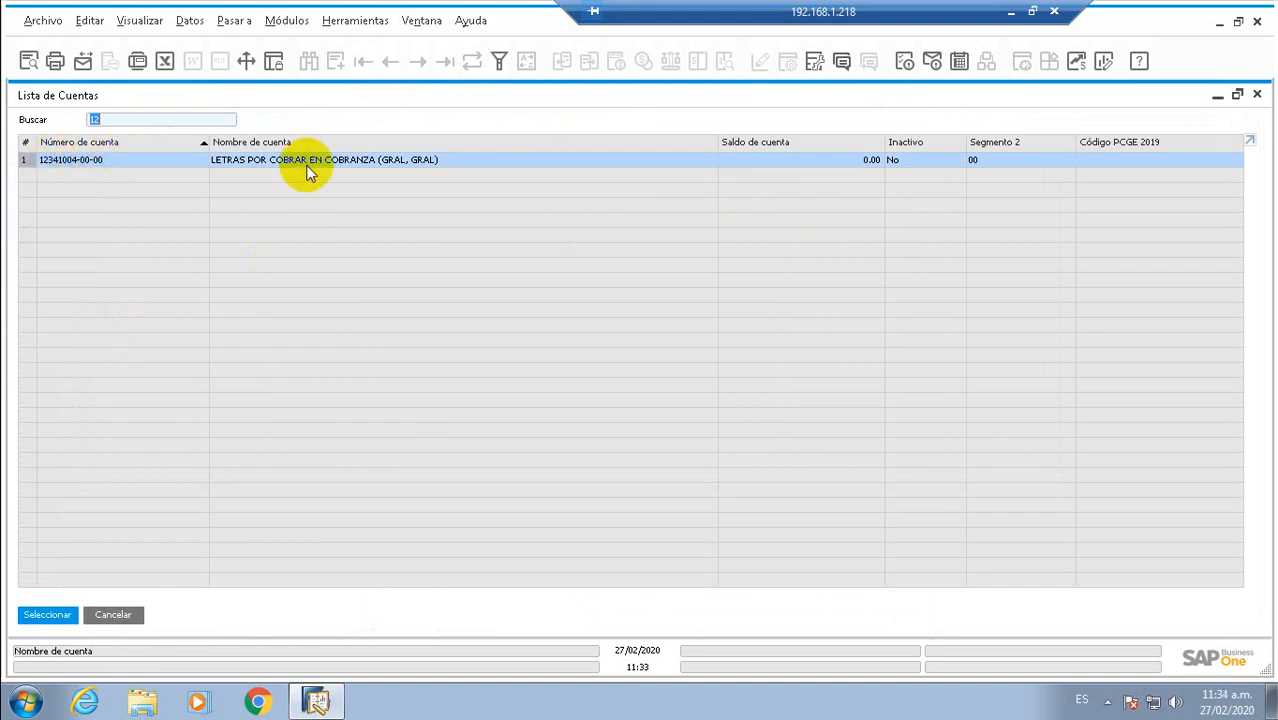
{"action": "left_click", "coordinate": [70, 615]}
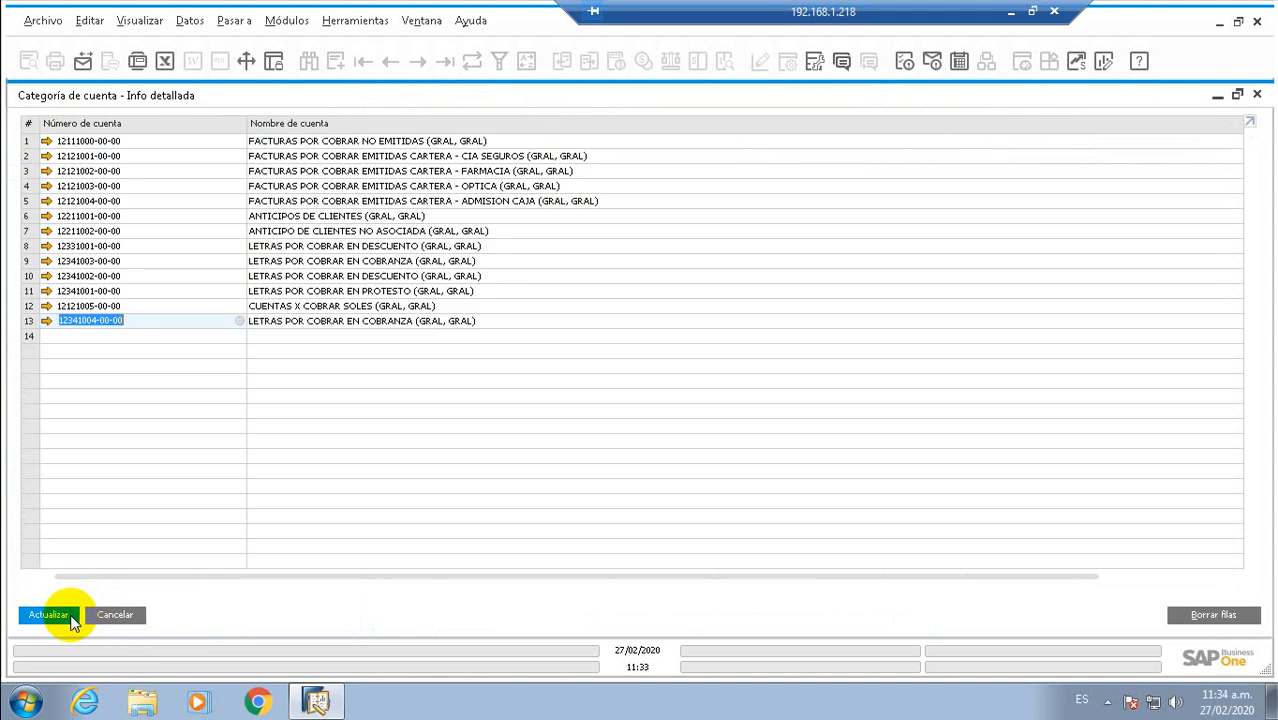
{"action": "left_click", "coordinate": [70, 615]}
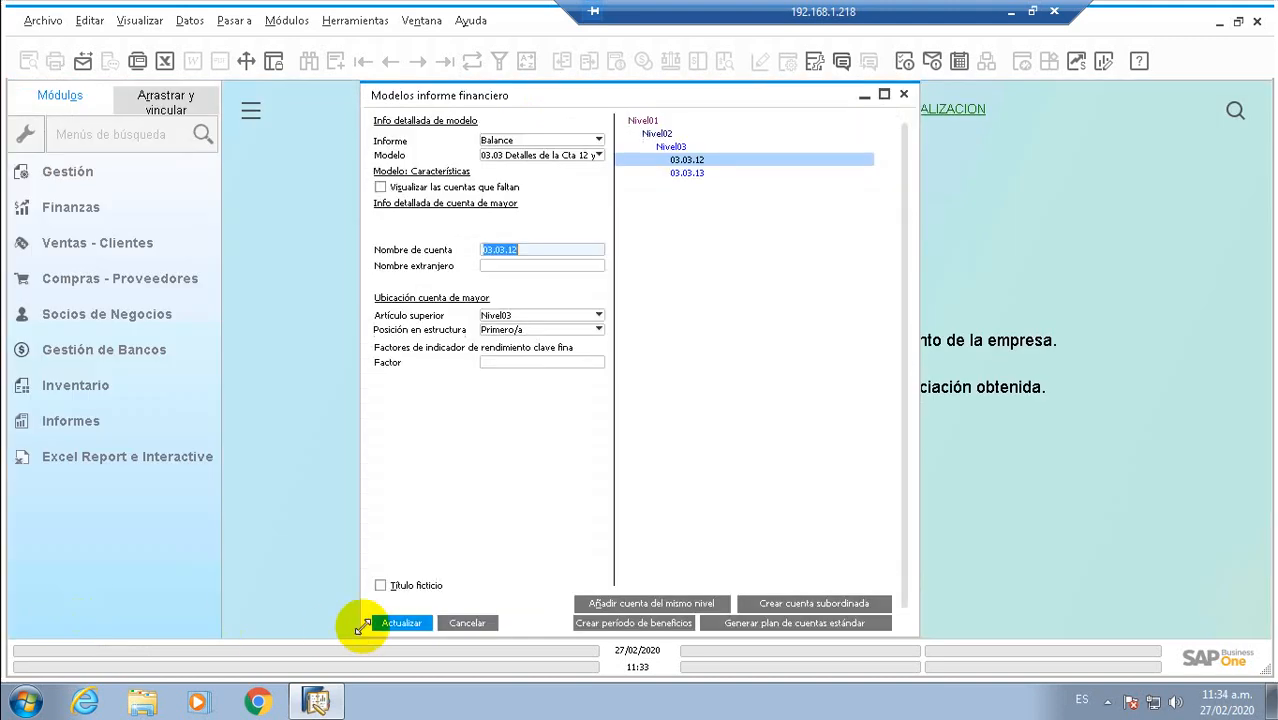
{"action": "left_click", "coordinate": [405, 626]}
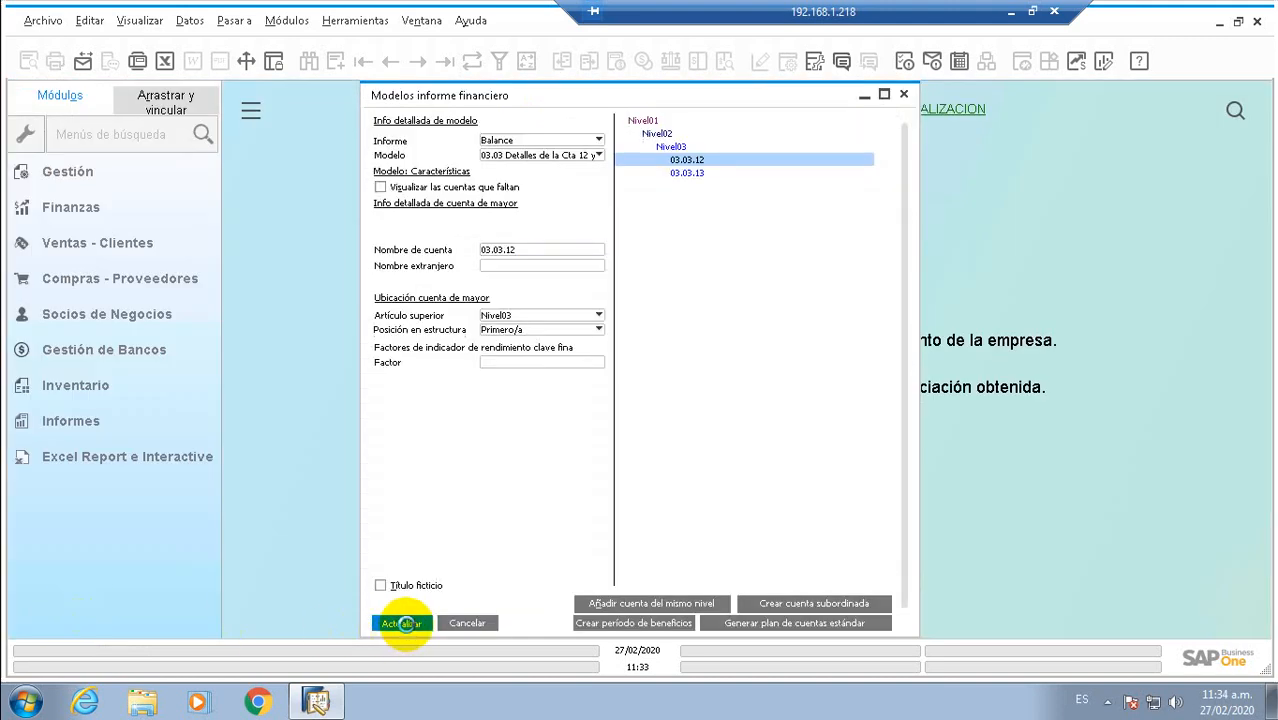
Check category 03.03.13 for unassigned accounts starting with 13, and leave its account list without saving.
{"action": "left_click", "coordinate": [726, 176]}
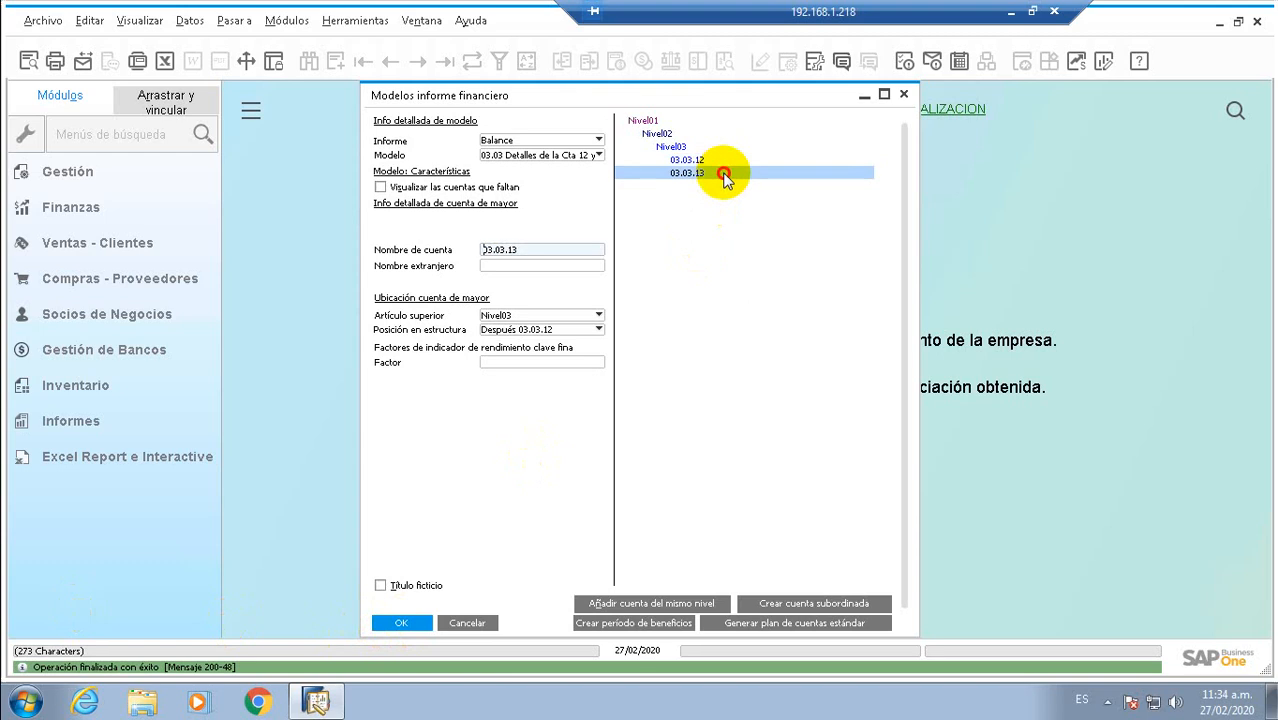
{"action": "double_click", "coordinate": [724, 176]}
{"action": "left_click", "coordinate": [83, 262]}
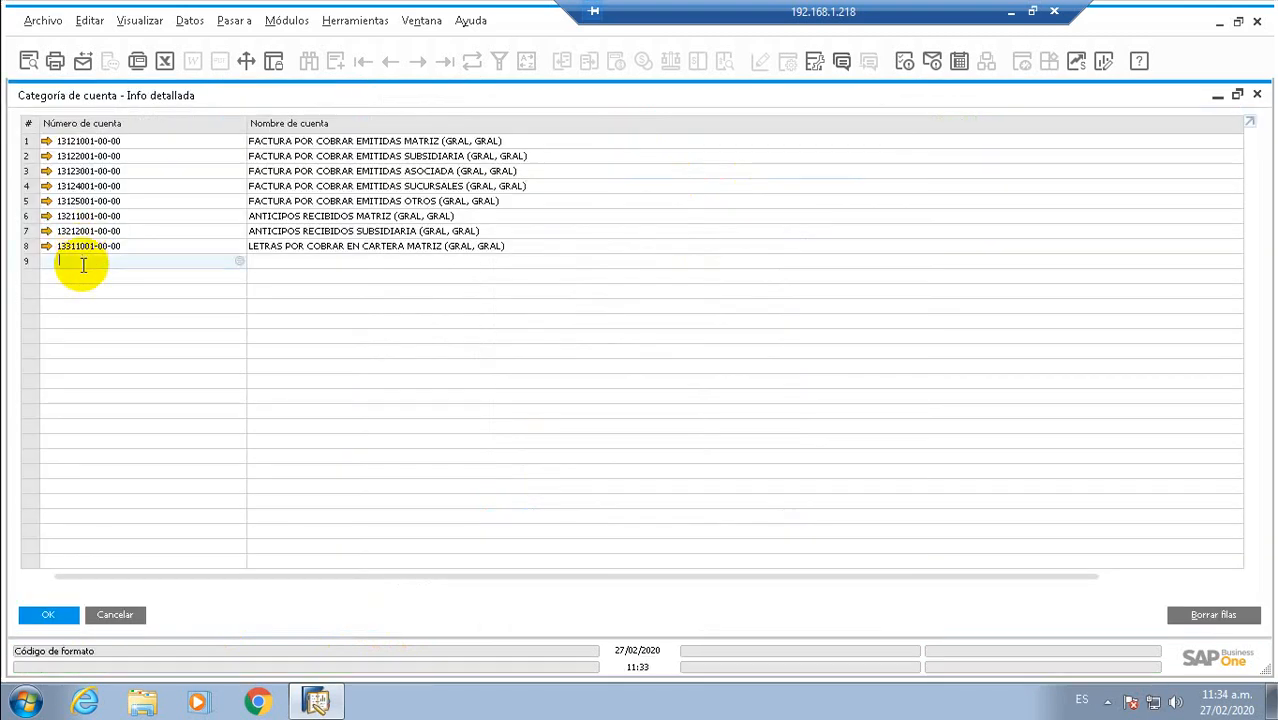
{"action": "type", "text": "13"}
{"action": "key", "text": "Tab"}
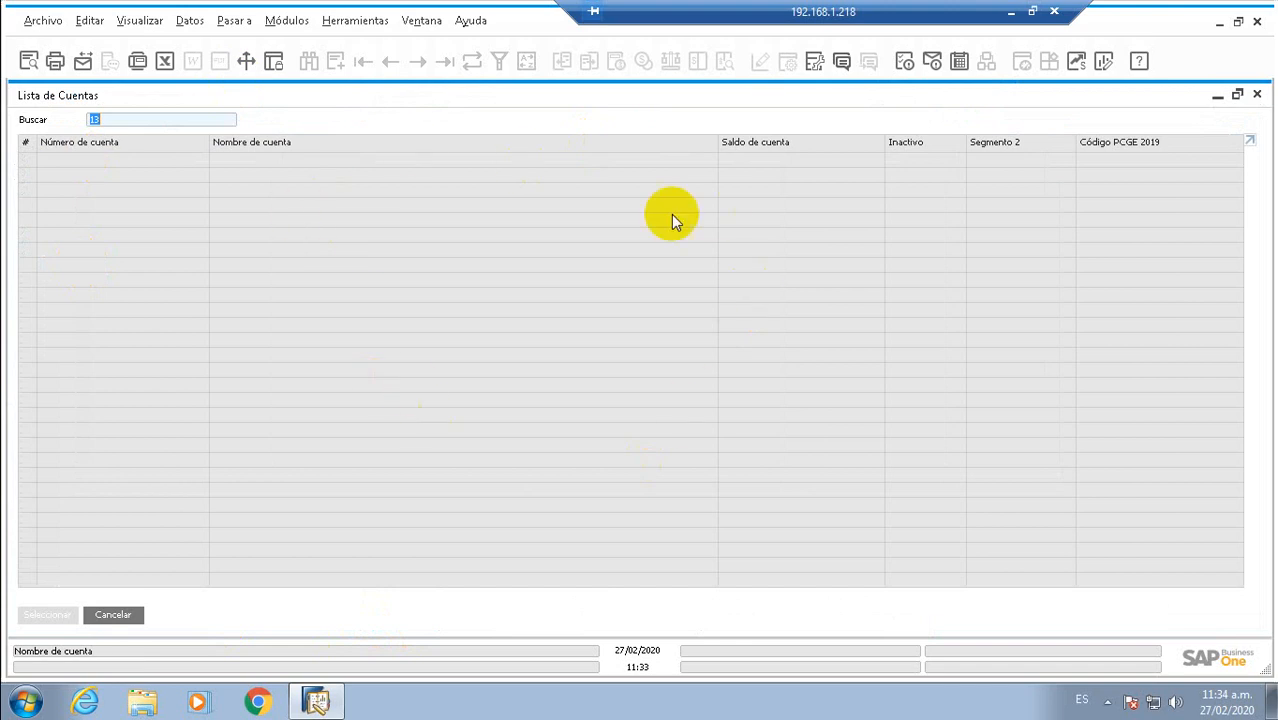
{"action": "left_click", "coordinate": [118, 616]}
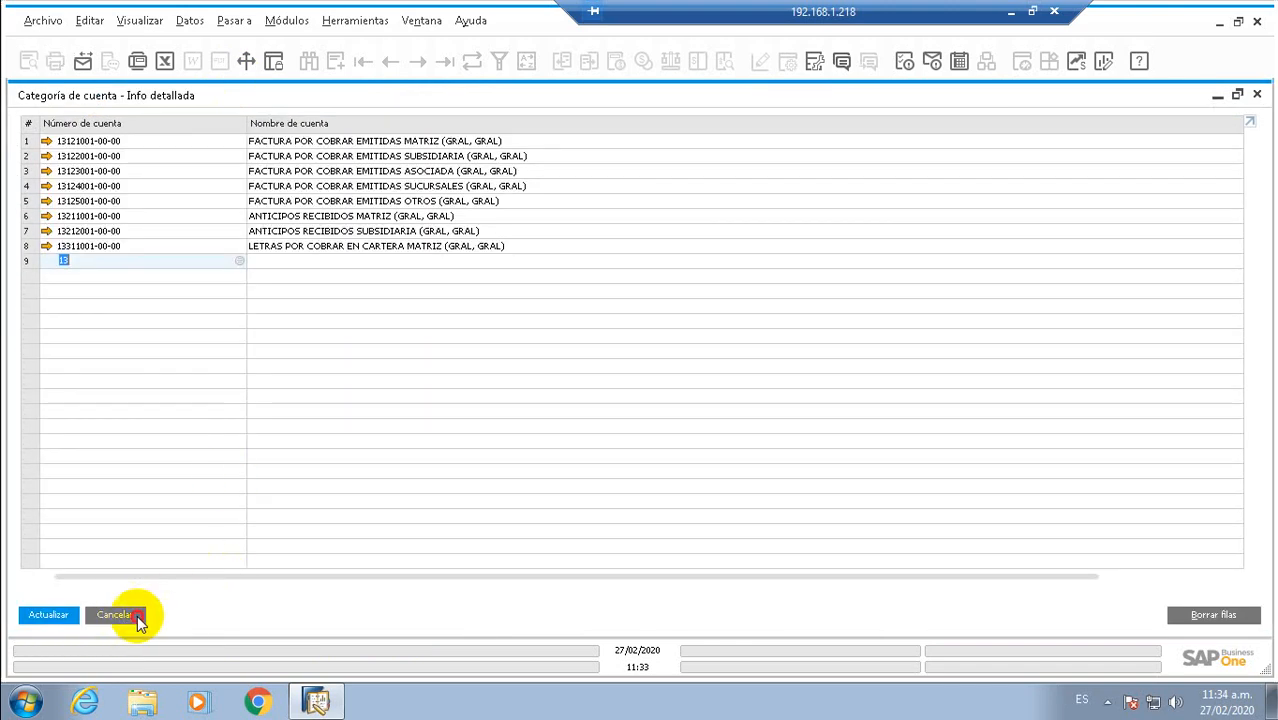
{"action": "left_click", "coordinate": [118, 615]}
View the category structures of the models 03.04 Detalles de la Cta 14 and 03.05 Detalles de la Cta 16 y 17.
{"action": "left_click", "coordinate": [688, 160]}
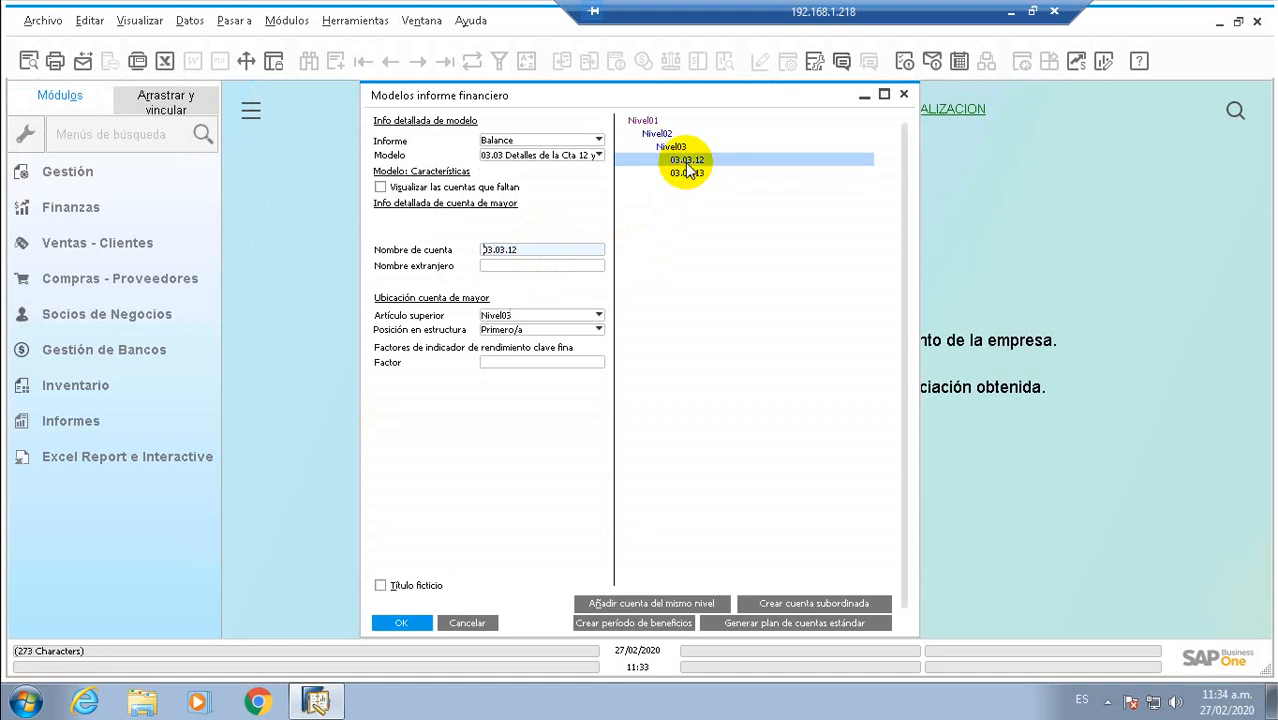
{"action": "left_click", "coordinate": [569, 163]}
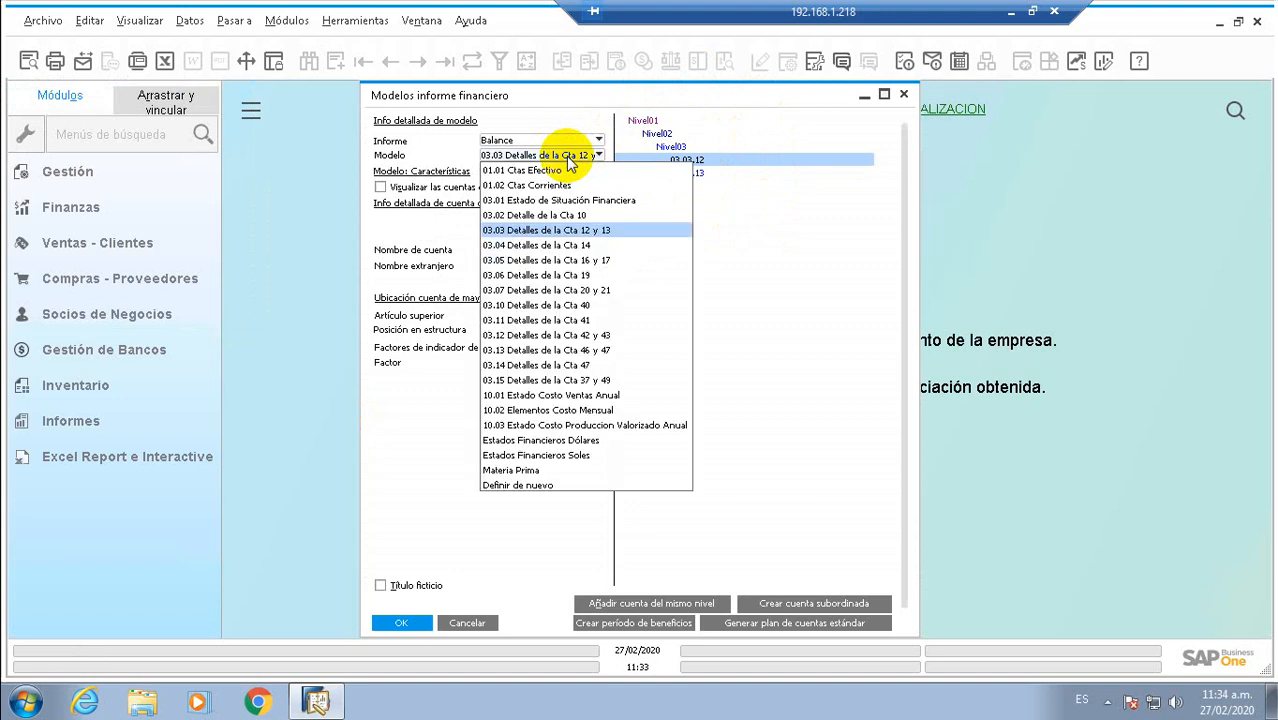
{"action": "left_click", "coordinate": [553, 245]}
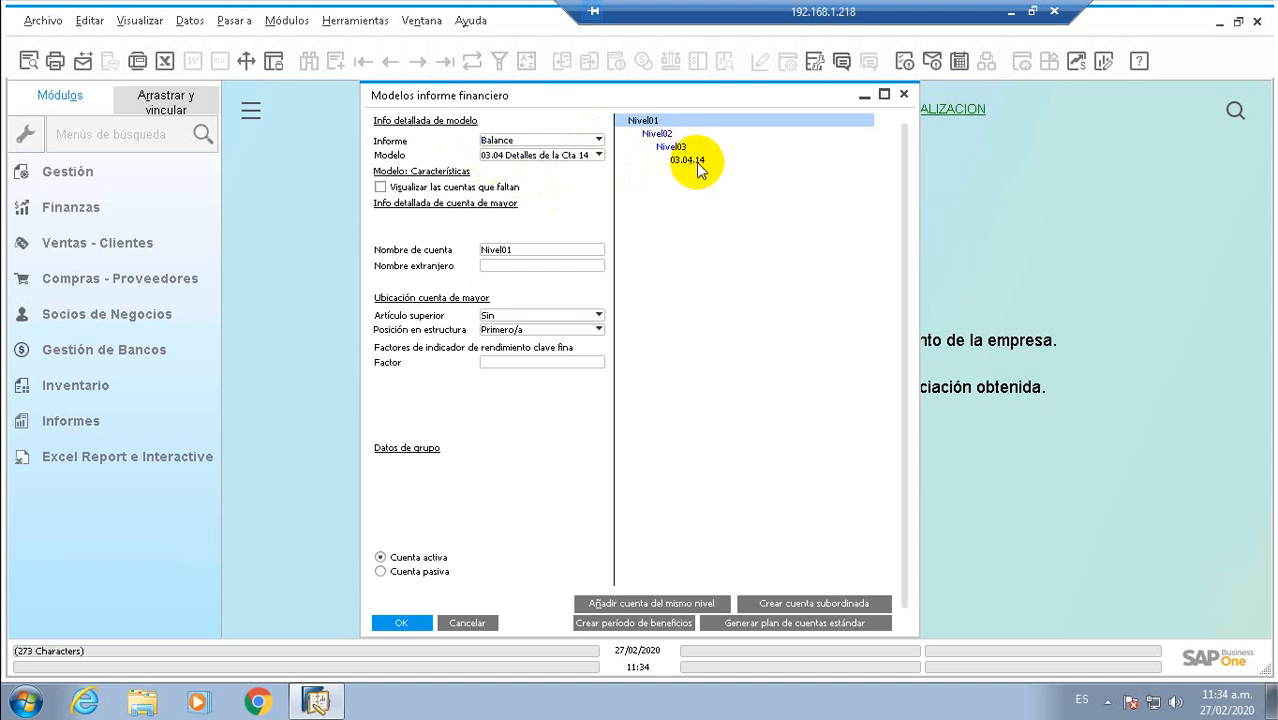
{"action": "left_click", "coordinate": [587, 160]}
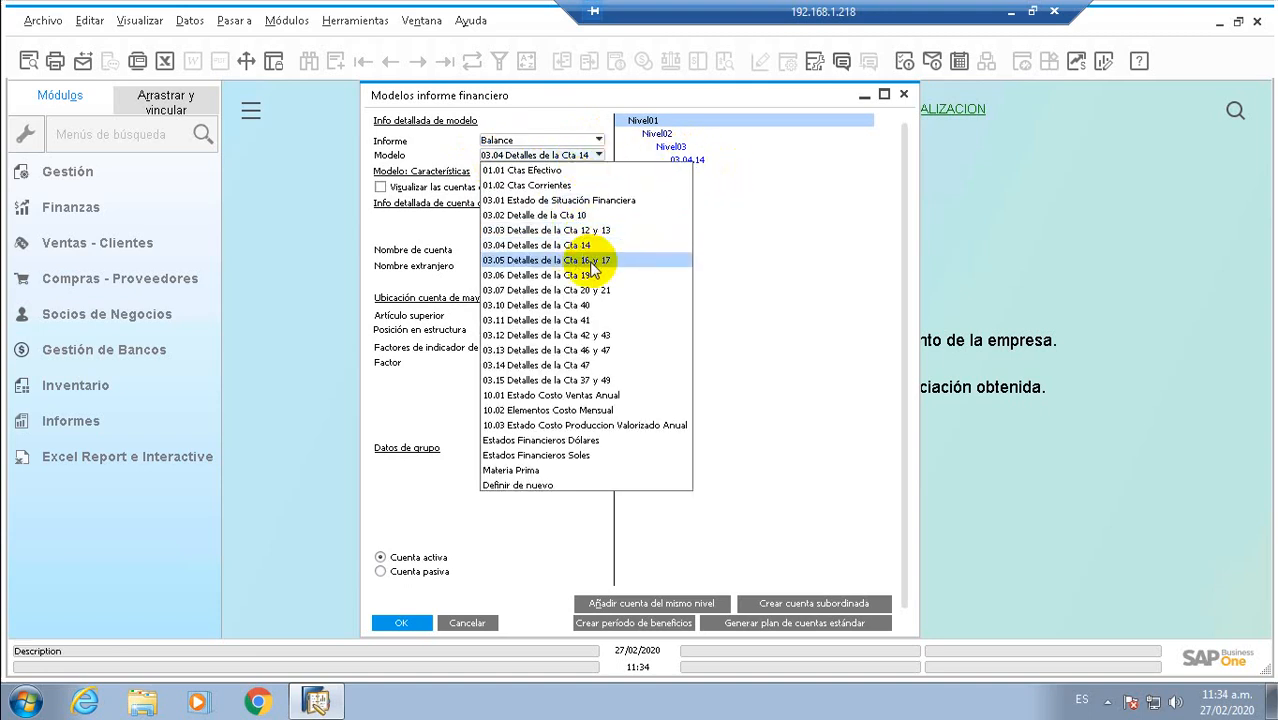
{"action": "left_click", "coordinate": [590, 258]}
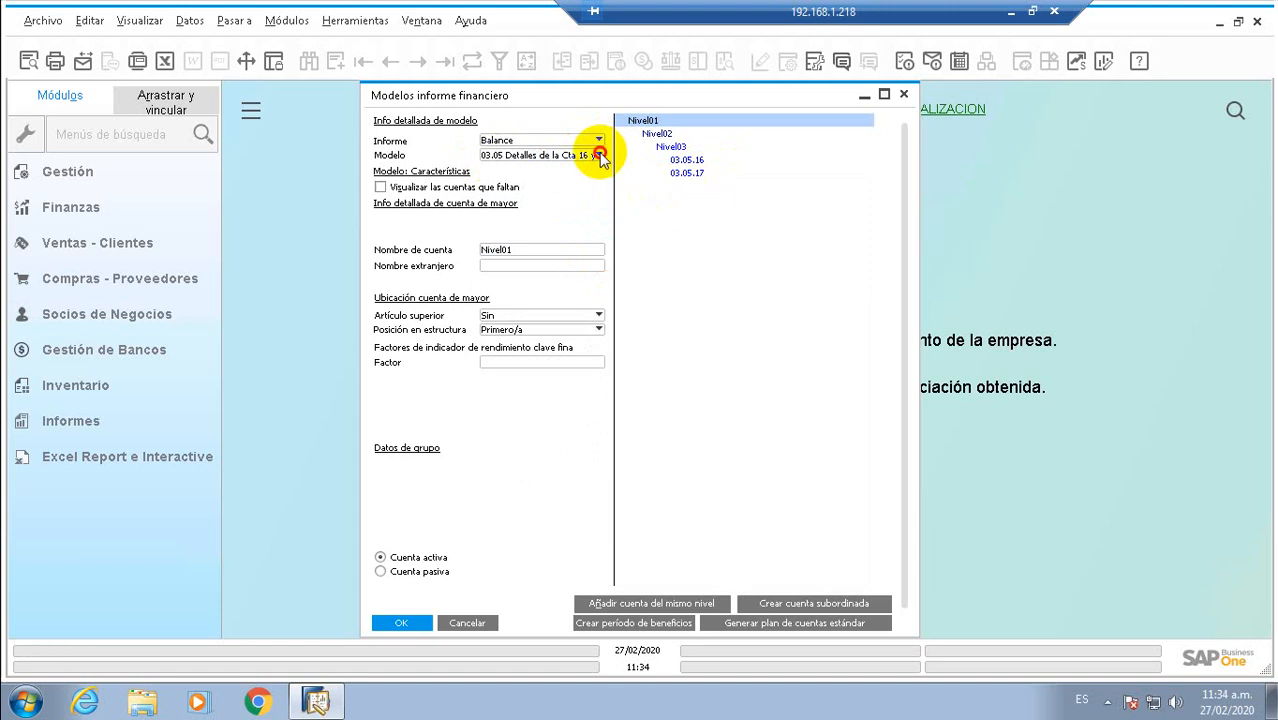
Load the Balance model 03.06 Detalles de la Cta 19 and check category 03.06.19 for unassigned accounts starting with 19, without saving.
{"action": "left_click", "coordinate": [597, 156]}
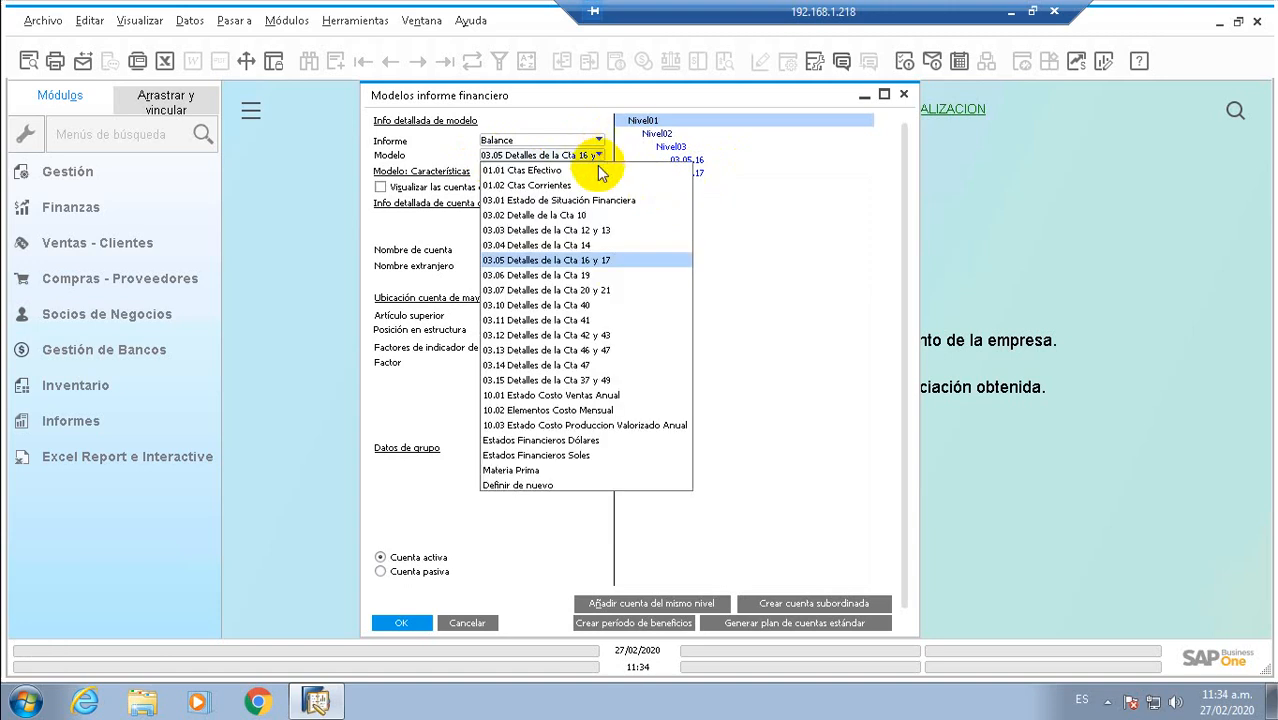
{"action": "left_click", "coordinate": [598, 276]}
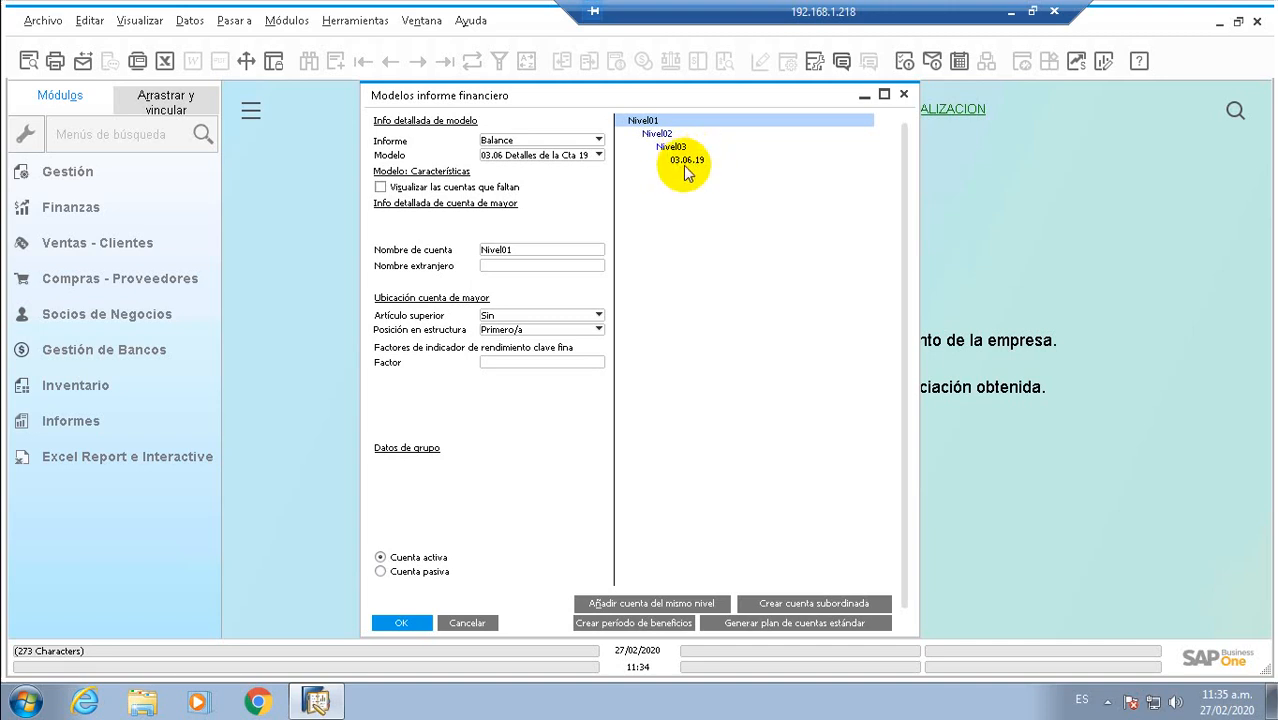
{"action": "double_click", "coordinate": [687, 165]}
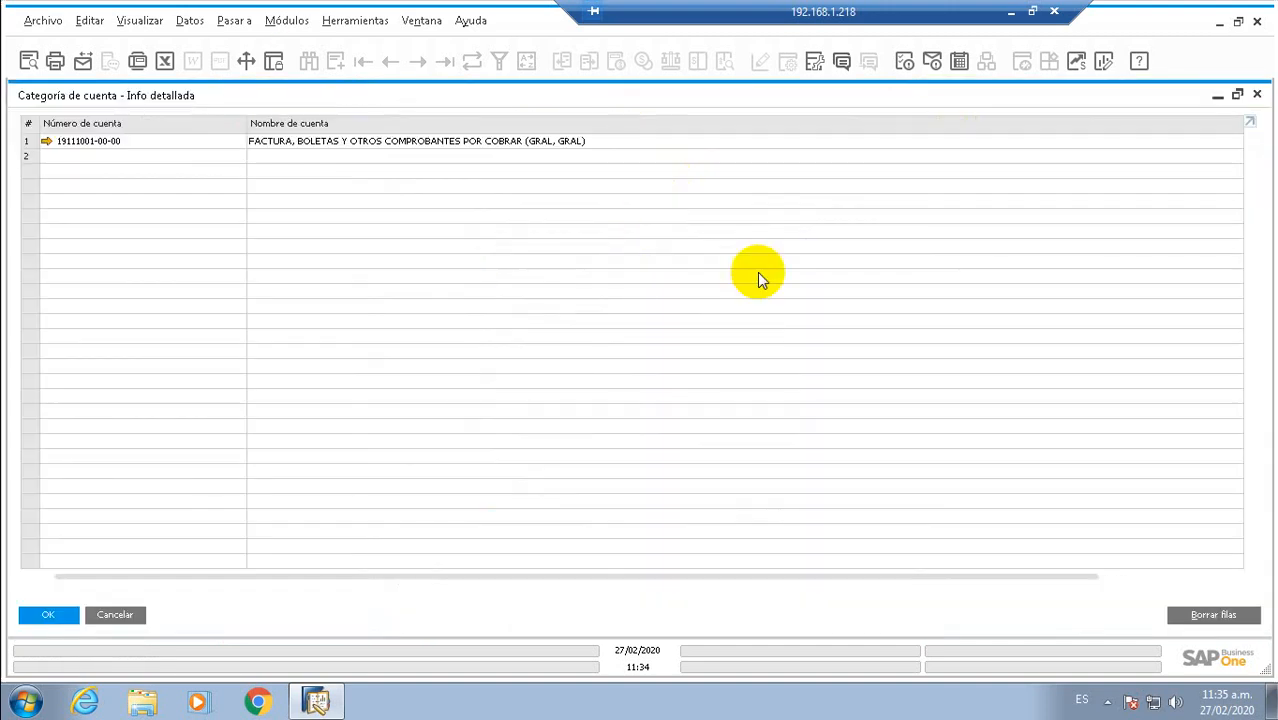
{"action": "left_click", "coordinate": [193, 155]}
{"action": "type", "text": "1"}
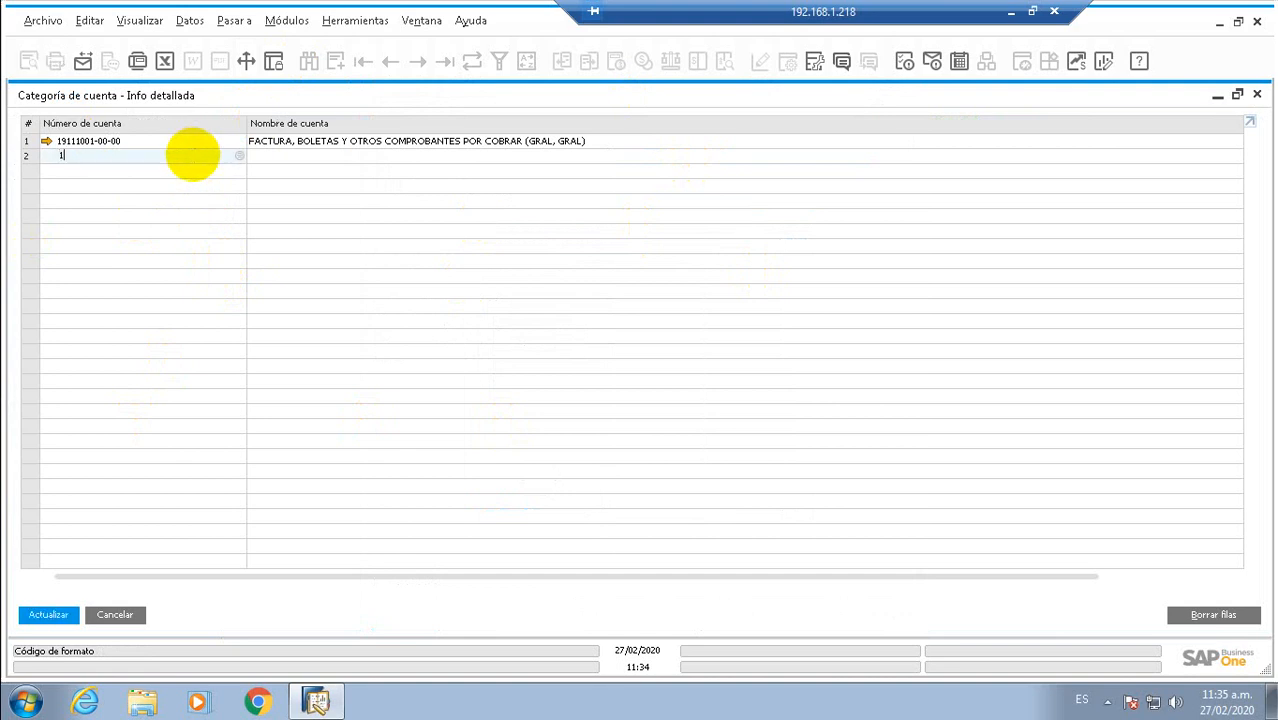
{"action": "type", "text": "9"}
{"action": "key", "text": "Tab"}
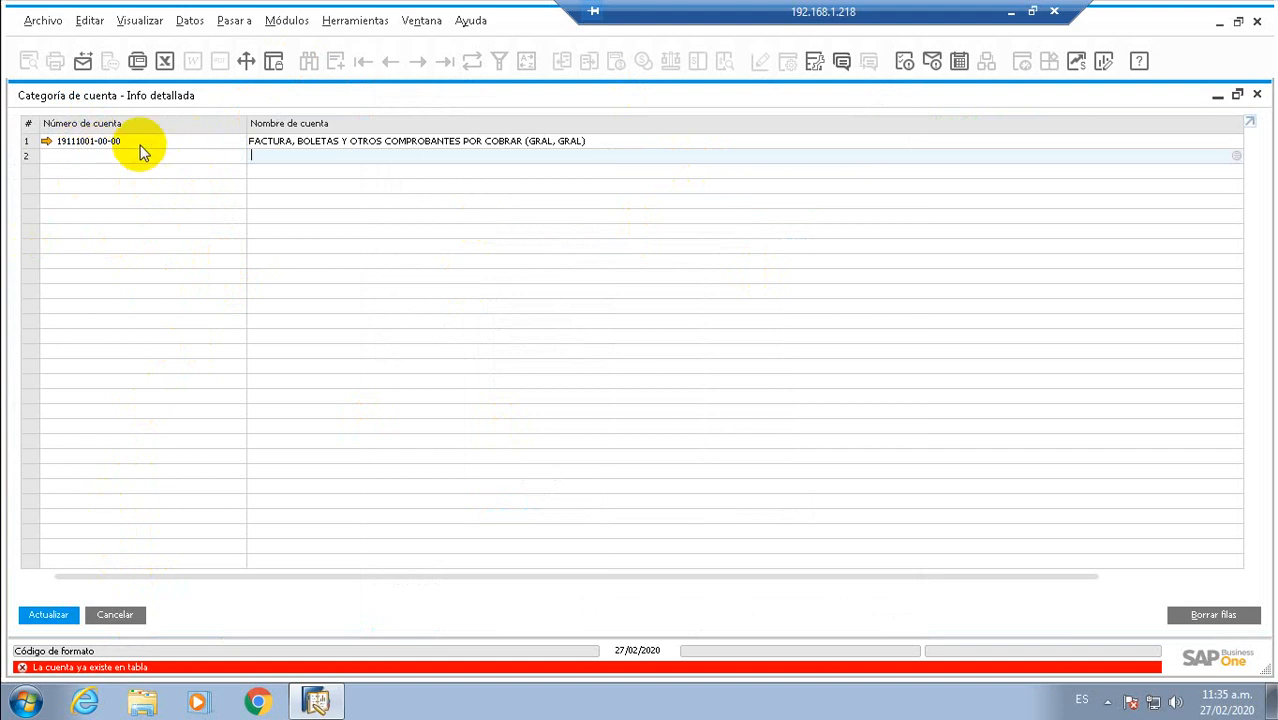
{"action": "left_click", "coordinate": [115, 615]}
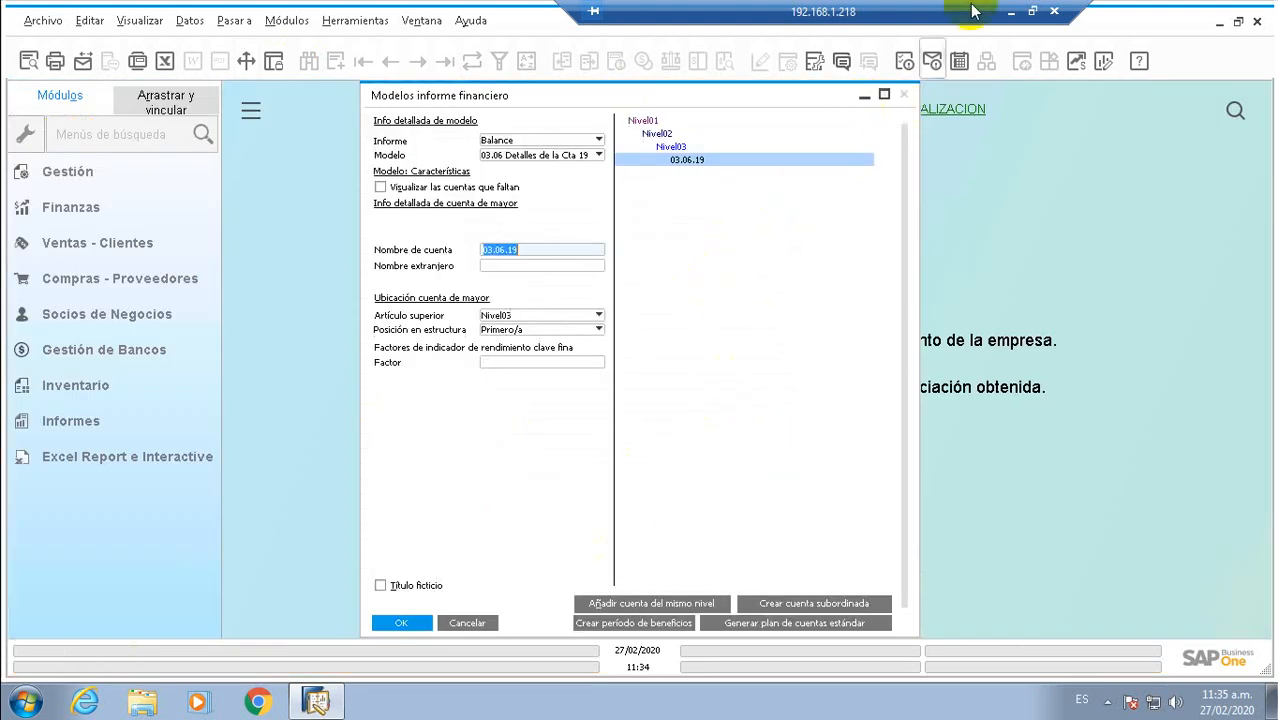
Switch to the PowerPoint training deck and present slide 4 about the Catálogo de Estados Financieros.
{"action": "left_click", "coordinate": [1010, 11]}
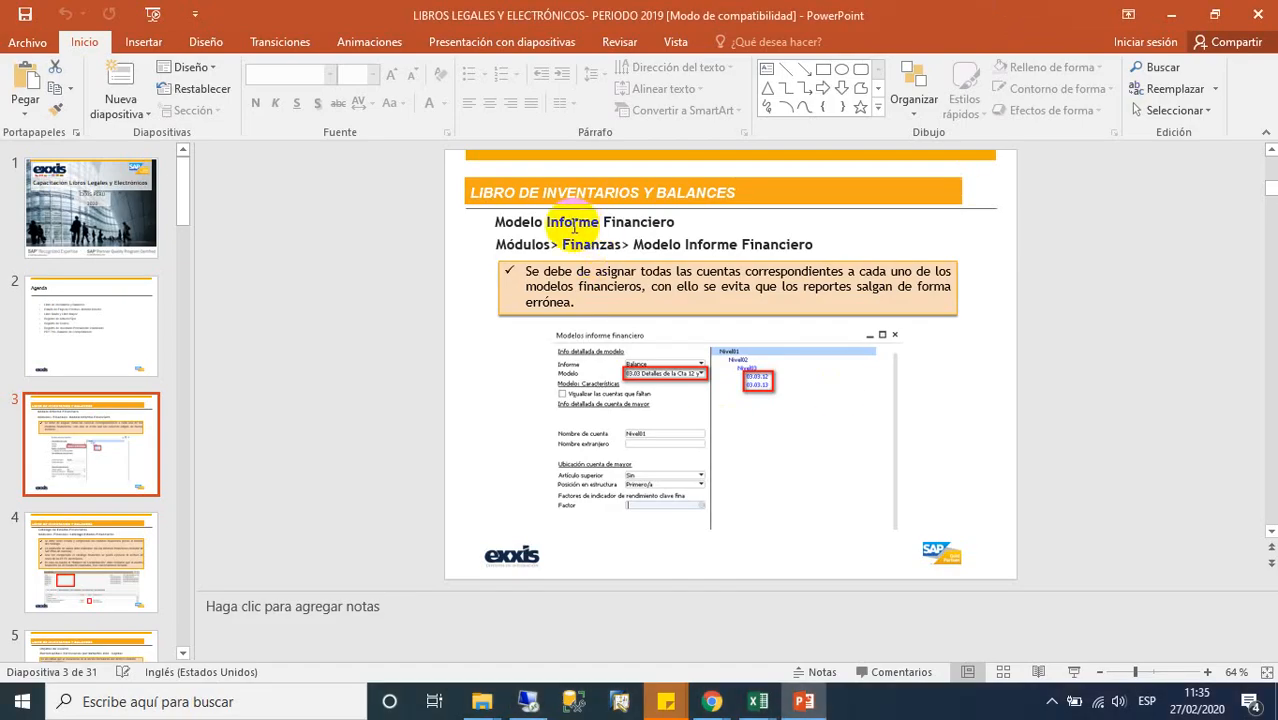
{"action": "left_click", "coordinate": [105, 540]}
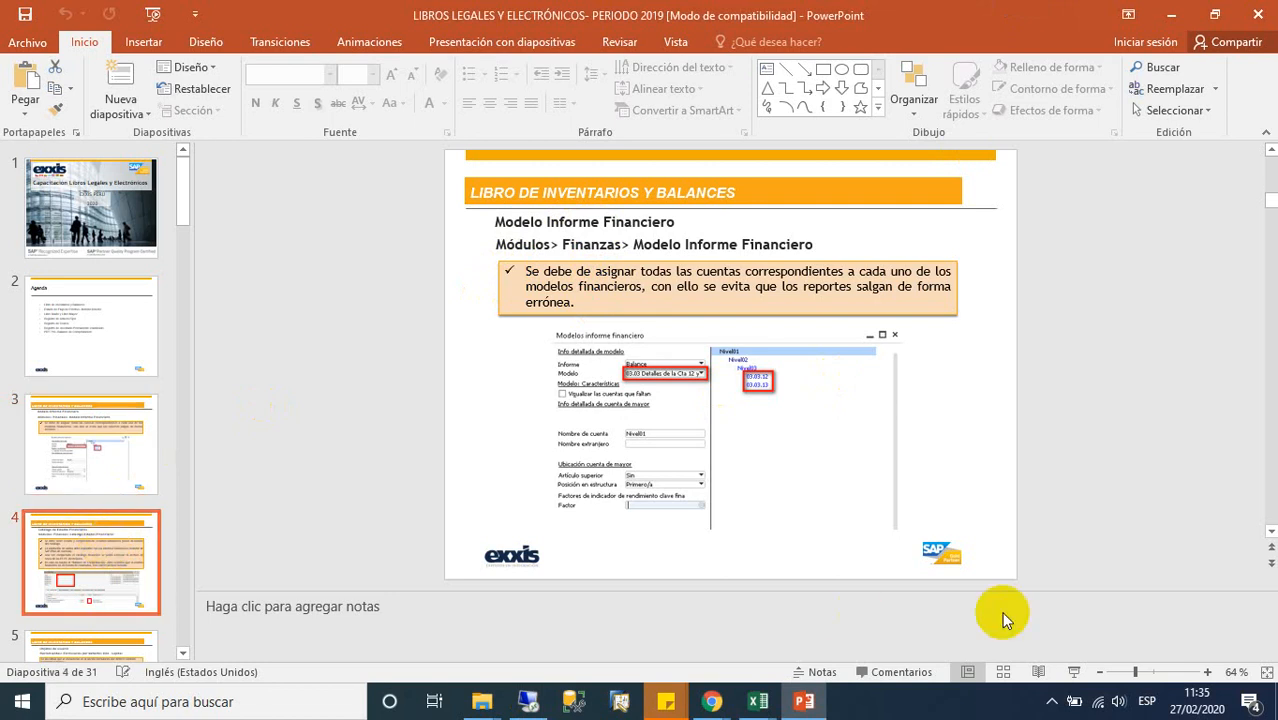
{"action": "left_click", "coordinate": [1074, 672]}
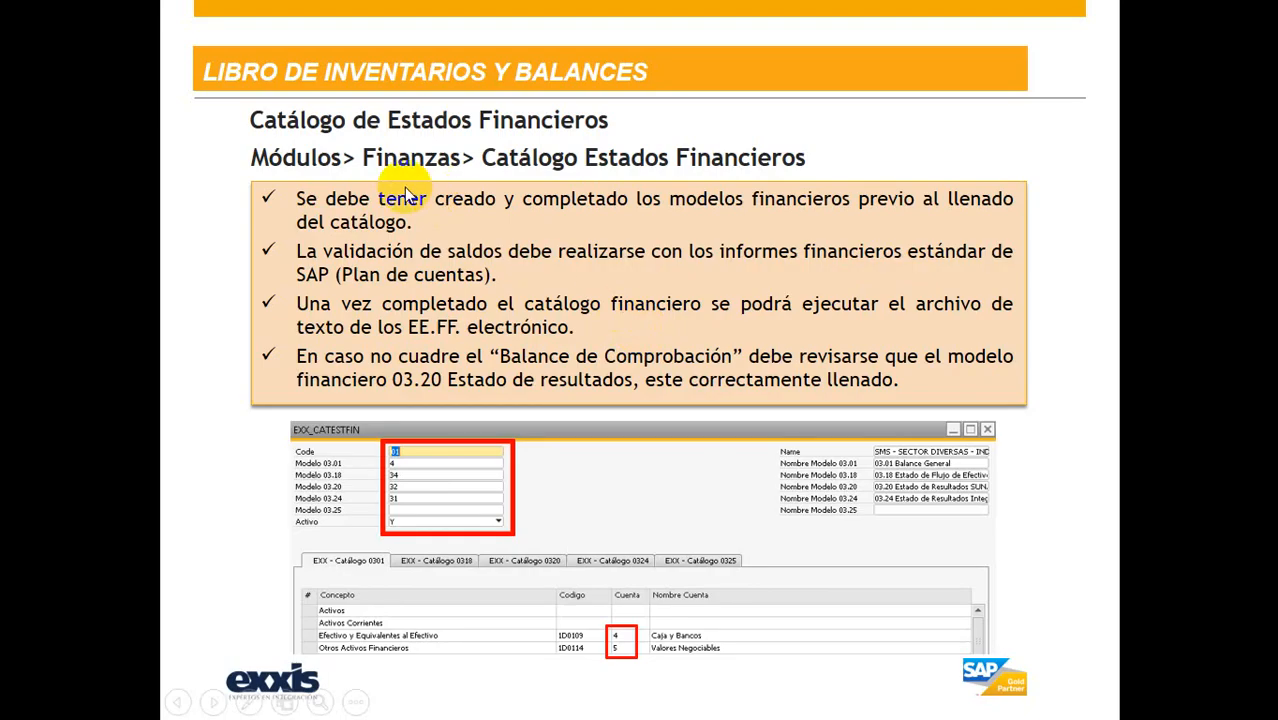
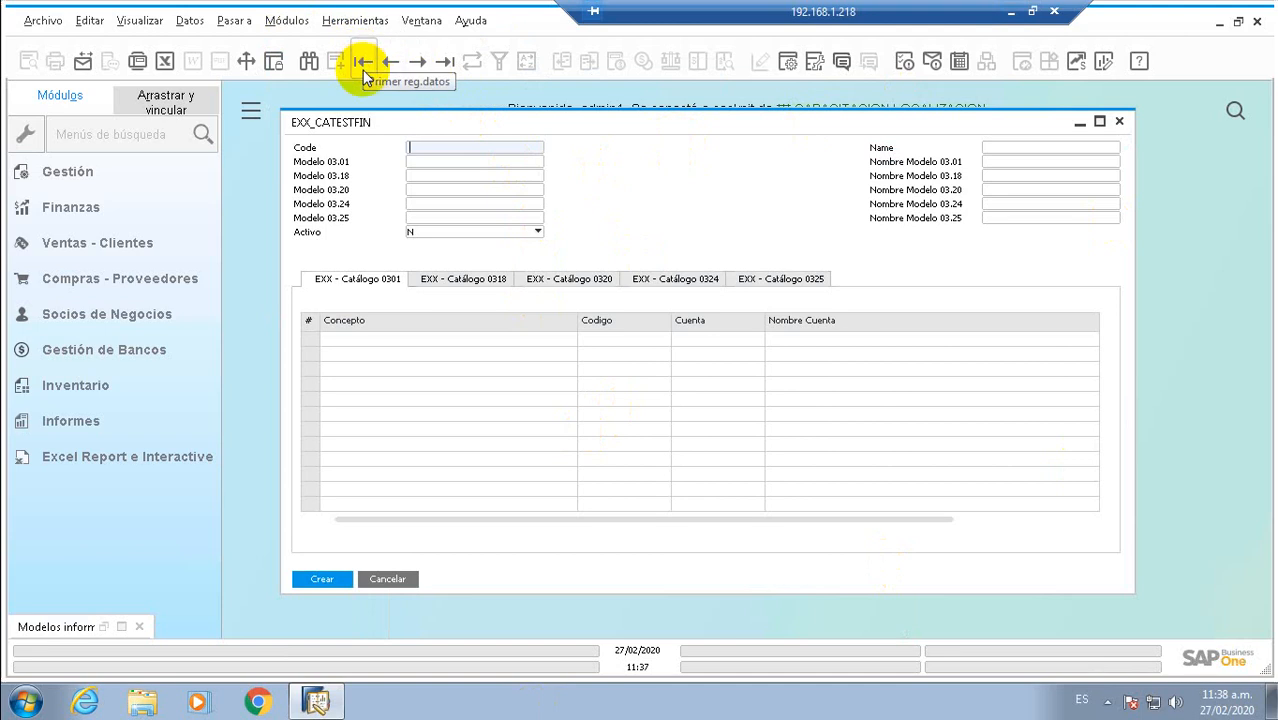
Load the first record of the EXX_CATESTFIN catalogue, discarding unsaved data, and maximize its window.
{"action": "left_click", "coordinate": [364, 62]}
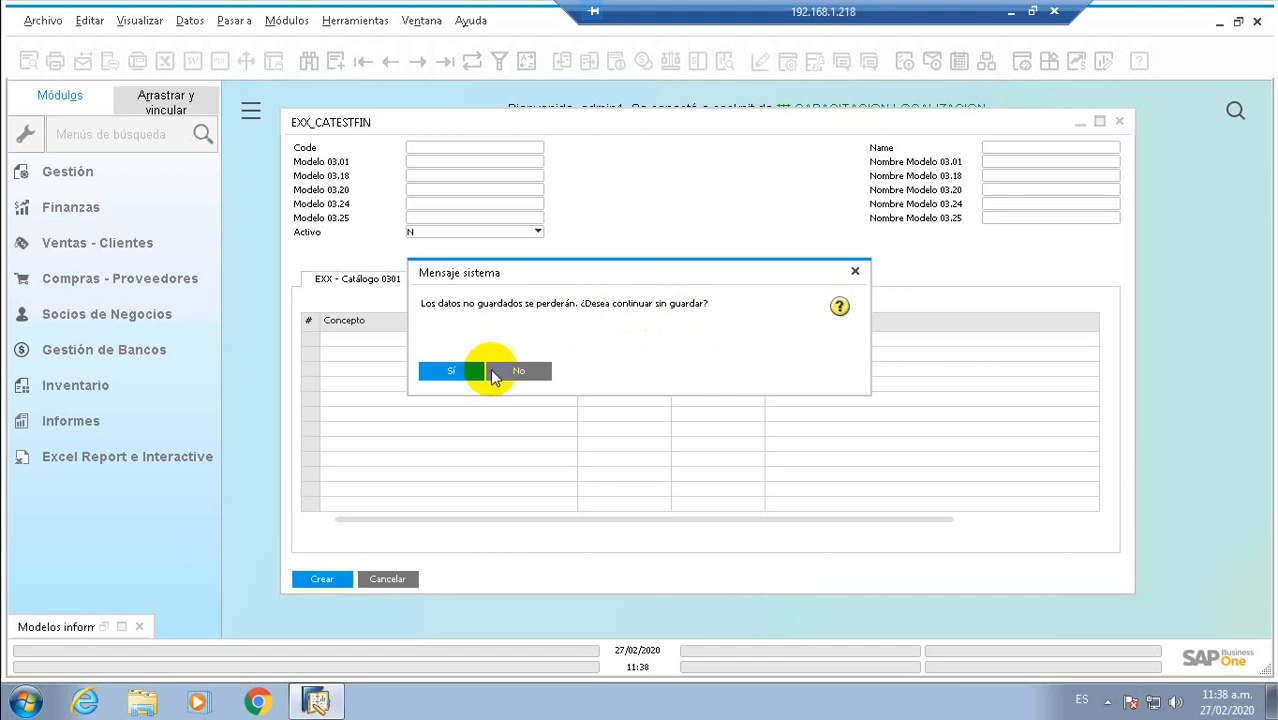
{"action": "left_click", "coordinate": [463, 376]}
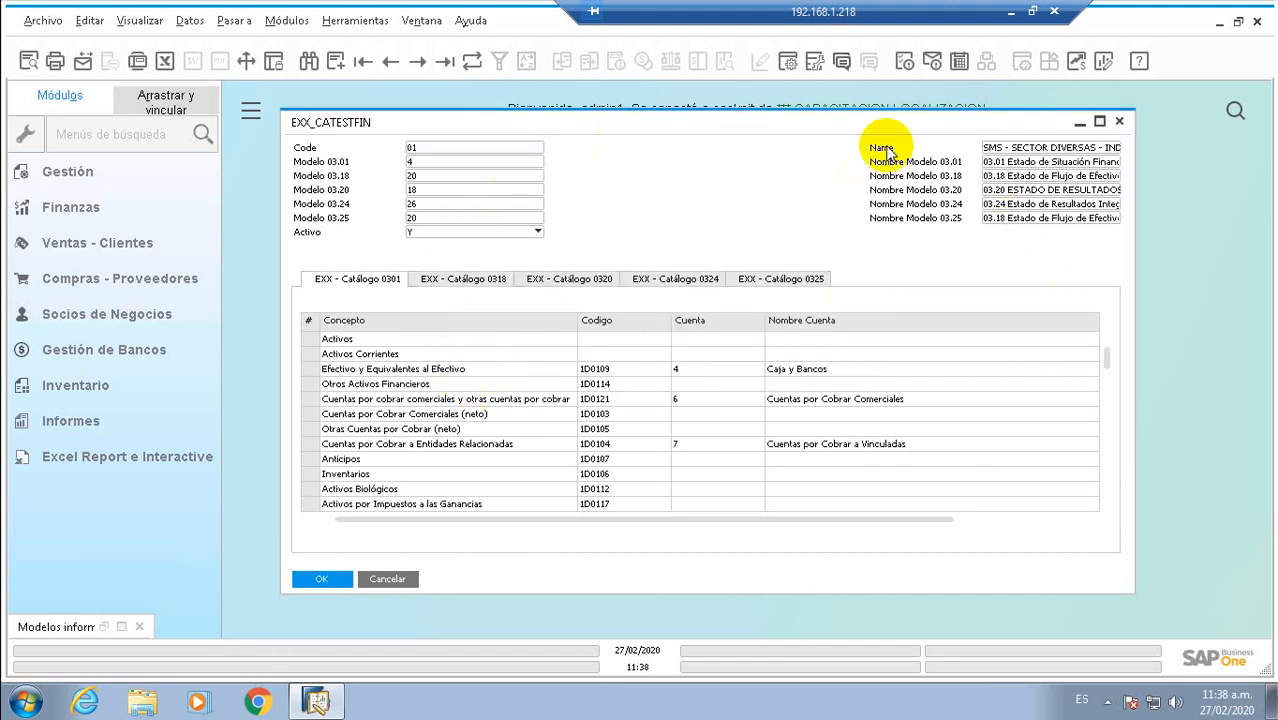
{"action": "left_click", "coordinate": [1101, 122]}
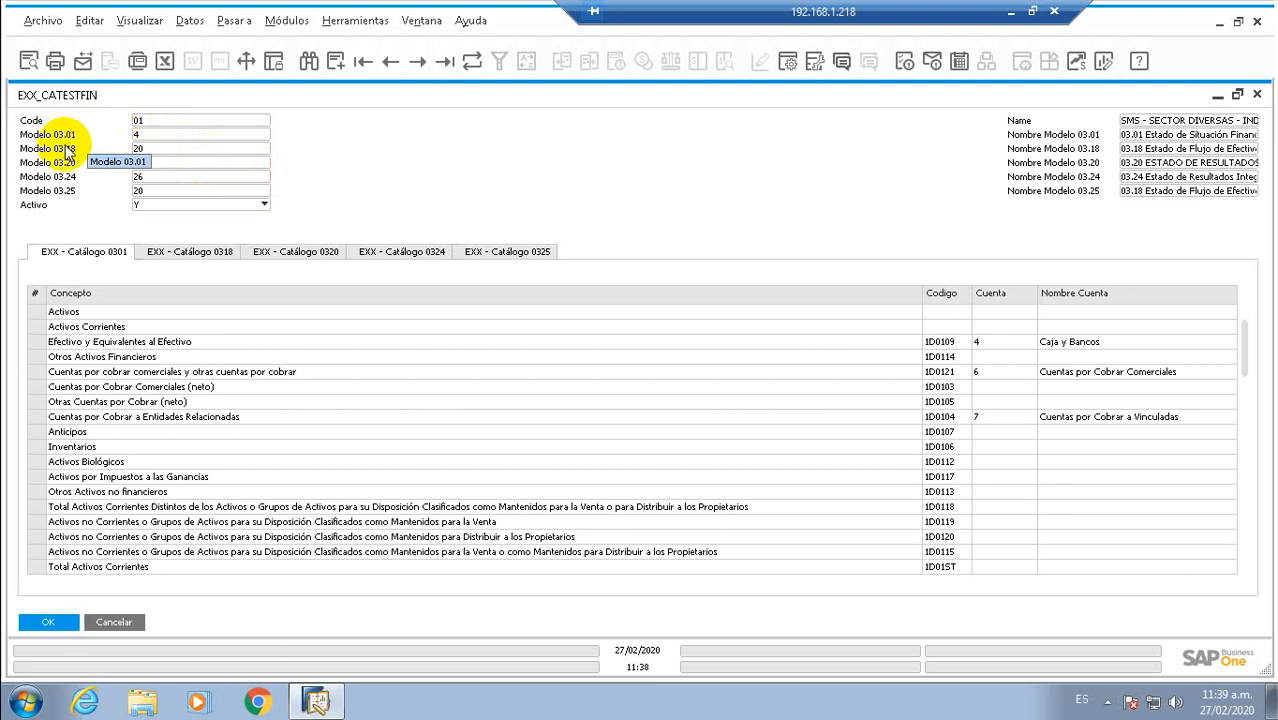
Assign 03.01 Estado de Situación Financiera, internal number 4, as Modelo 03.01 and check its model name field.
{"action": "left_click", "coordinate": [150, 134]}
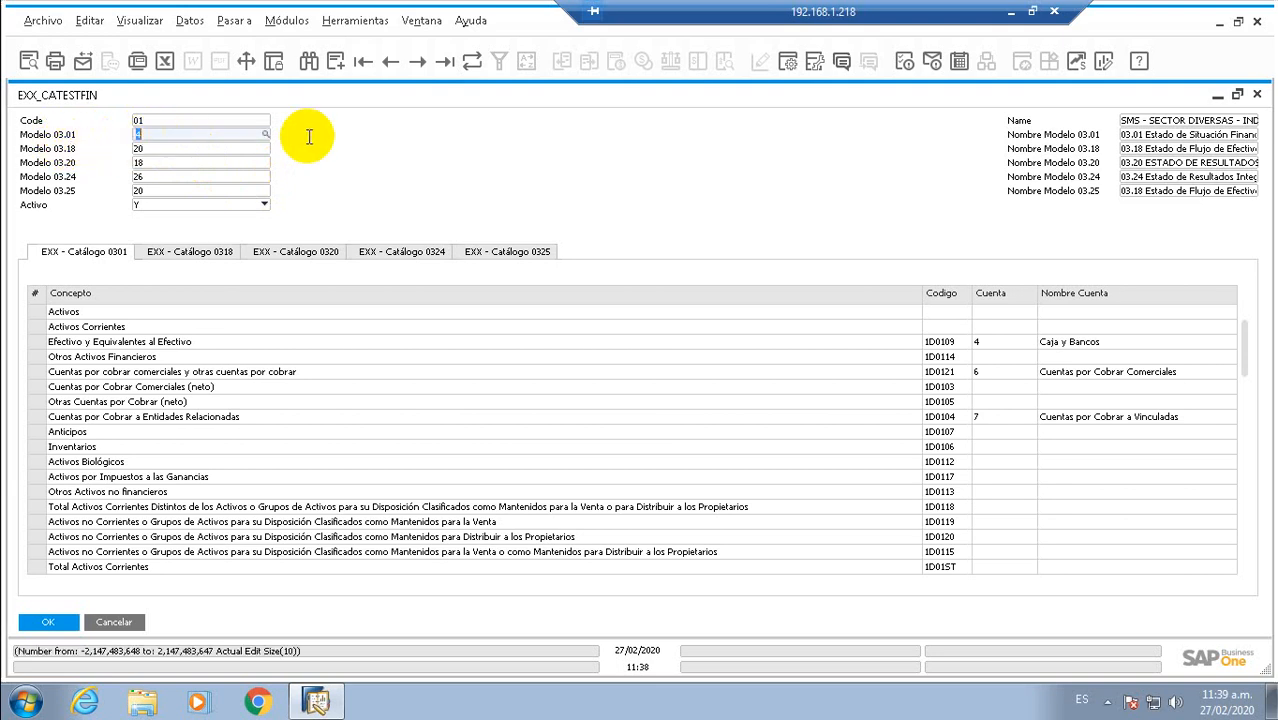
{"action": "left_click", "coordinate": [266, 136]}
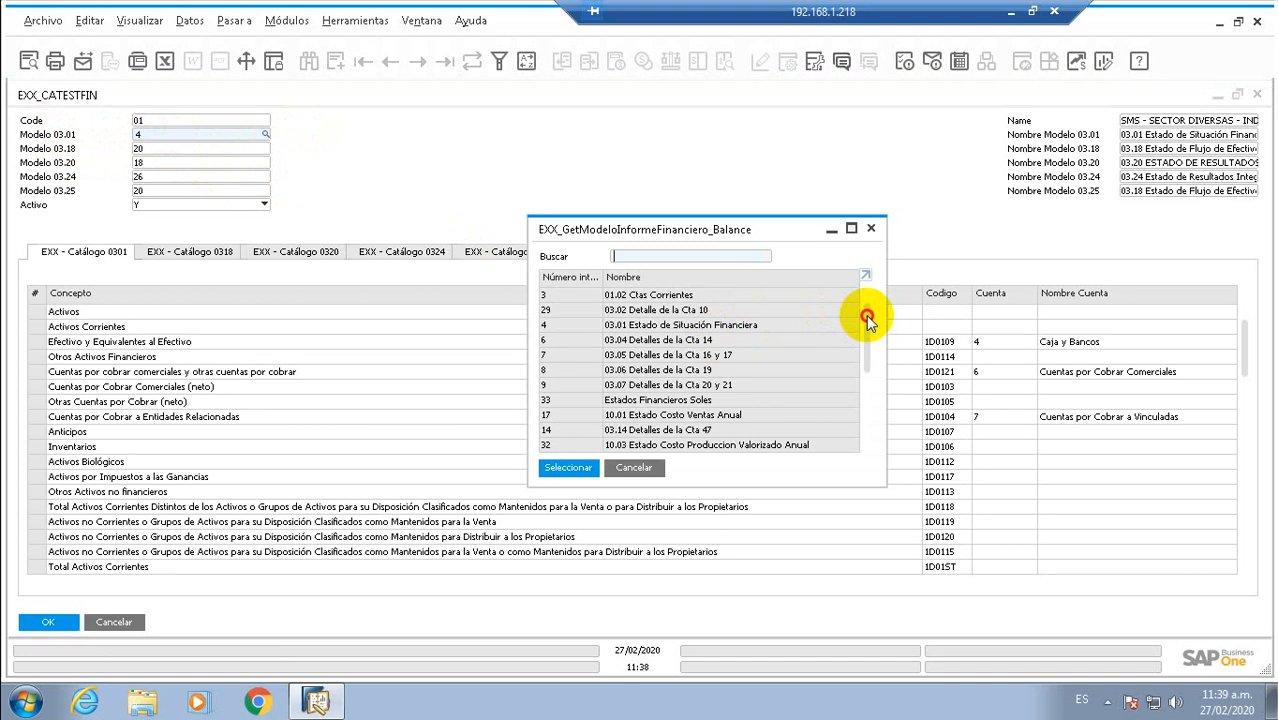
{"action": "mouse_move", "coordinate": [866, 315]}
{"action": "left_mouse_down"}
{"action": "mouse_move", "coordinate": [869, 406]}
{"action": "mouse_move", "coordinate": [868, 302]}
{"action": "left_mouse_up"}
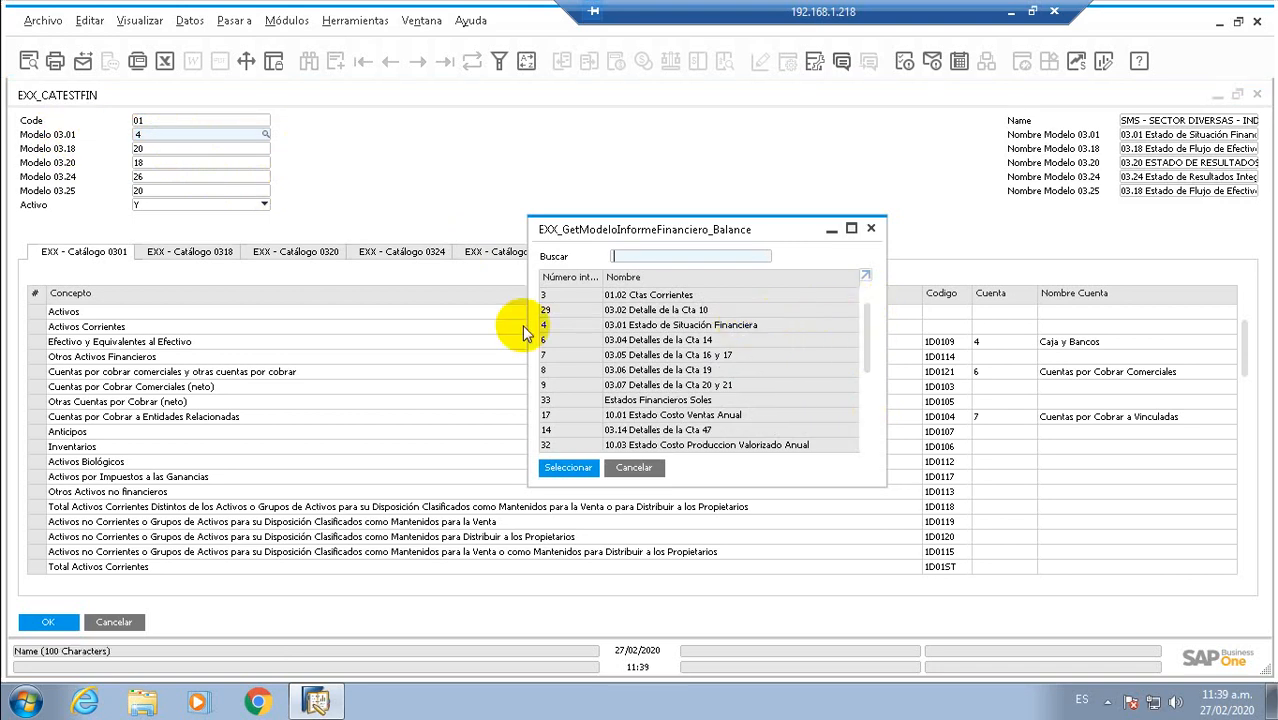
{"action": "left_click", "coordinate": [592, 327]}
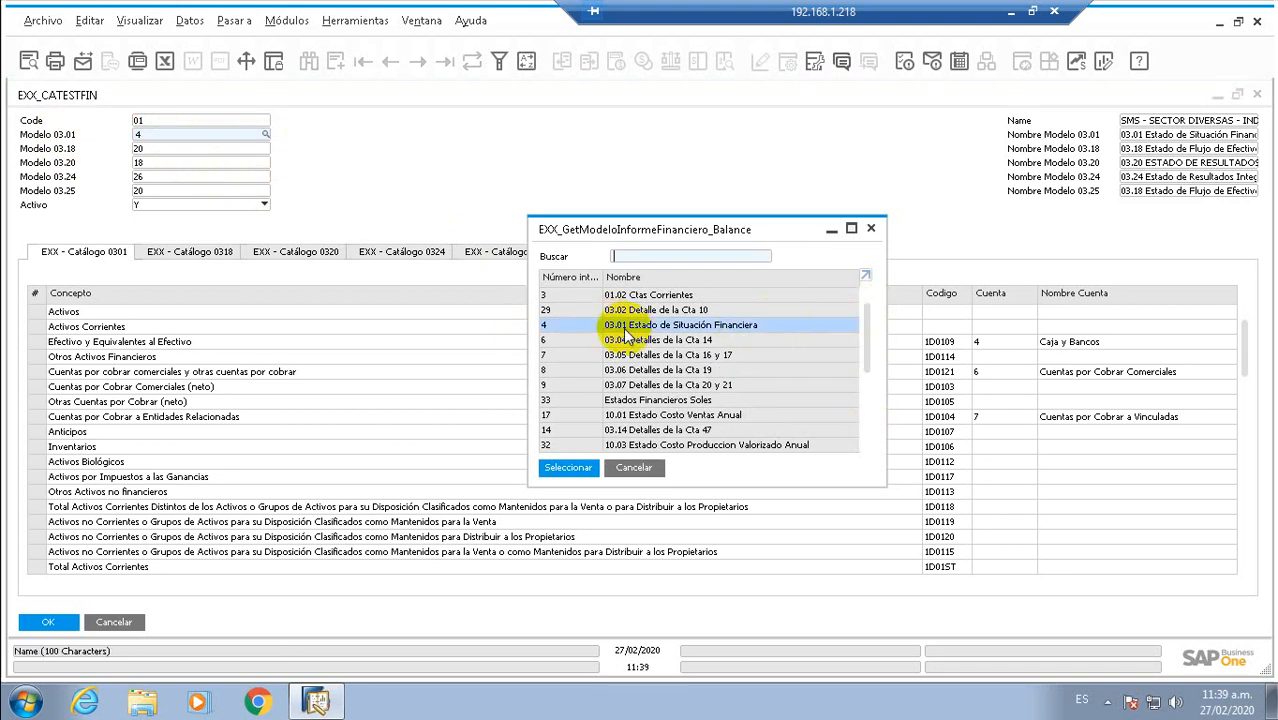
{"action": "left_click", "coordinate": [569, 467]}
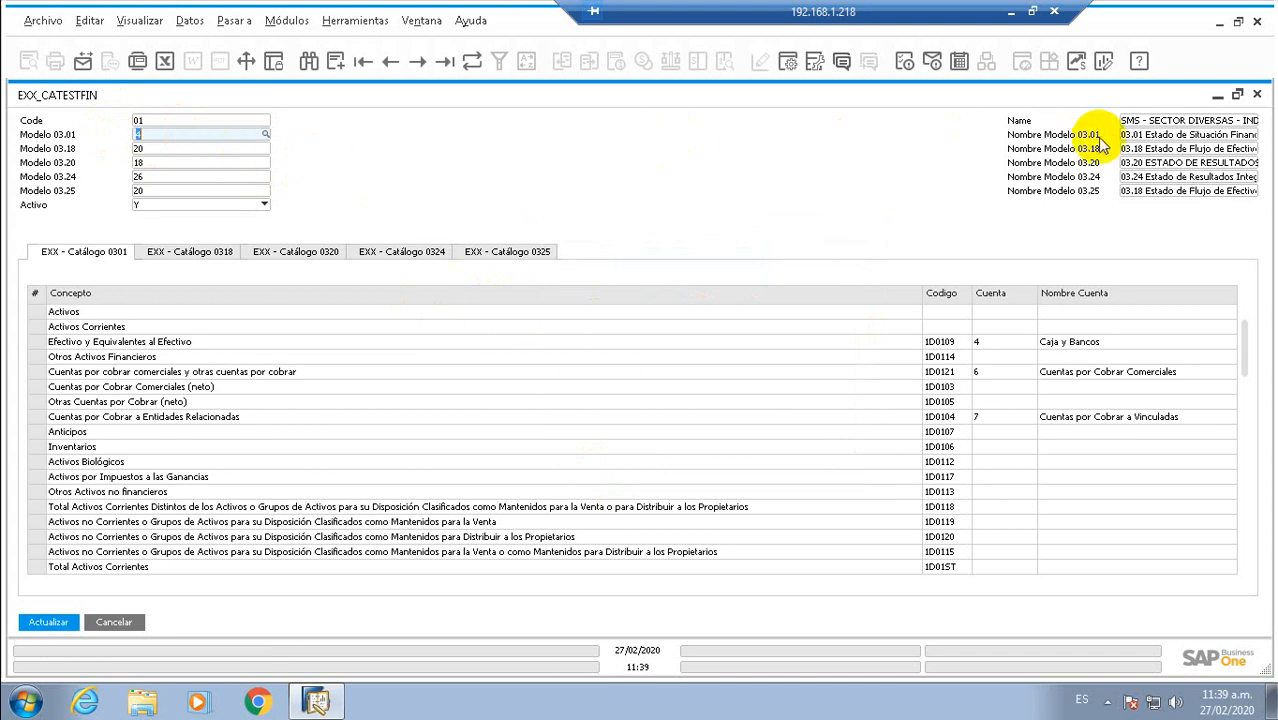
{"action": "left_click", "coordinate": [1178, 138]}
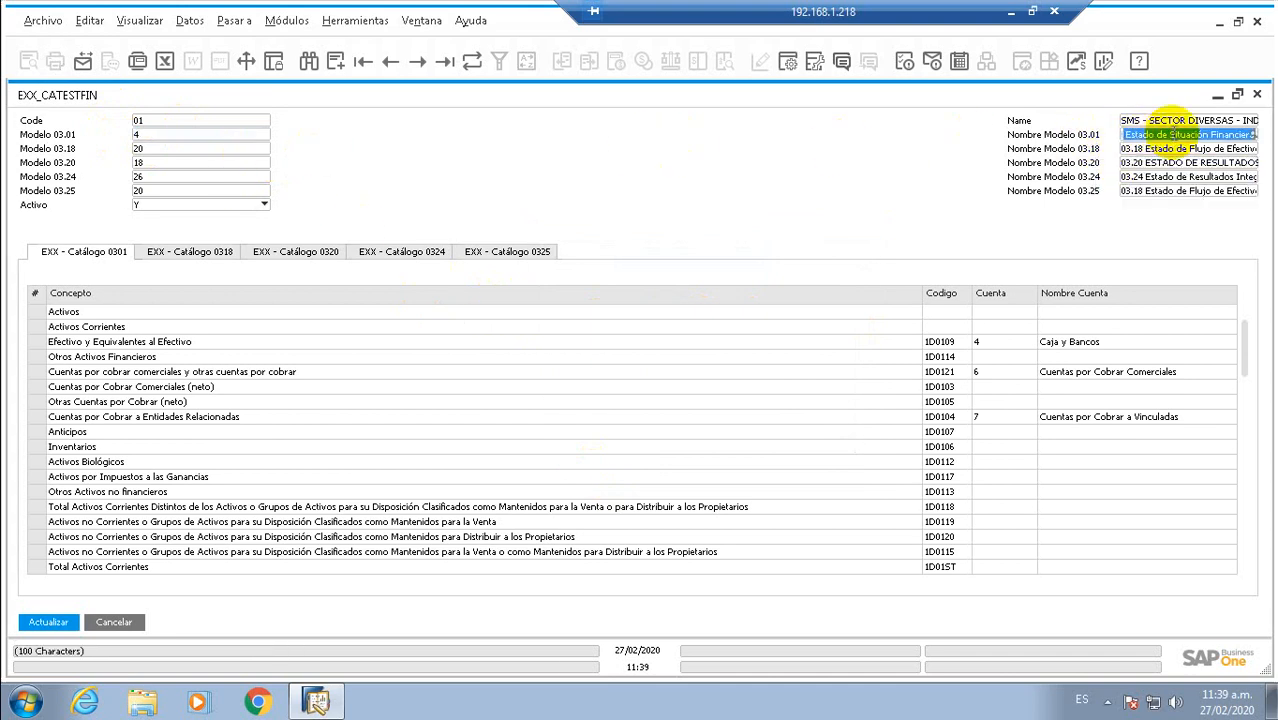
Clear the Modelo 03.18 number and its model name, and update the catalogue record.
{"action": "left_click", "coordinate": [155, 148]}
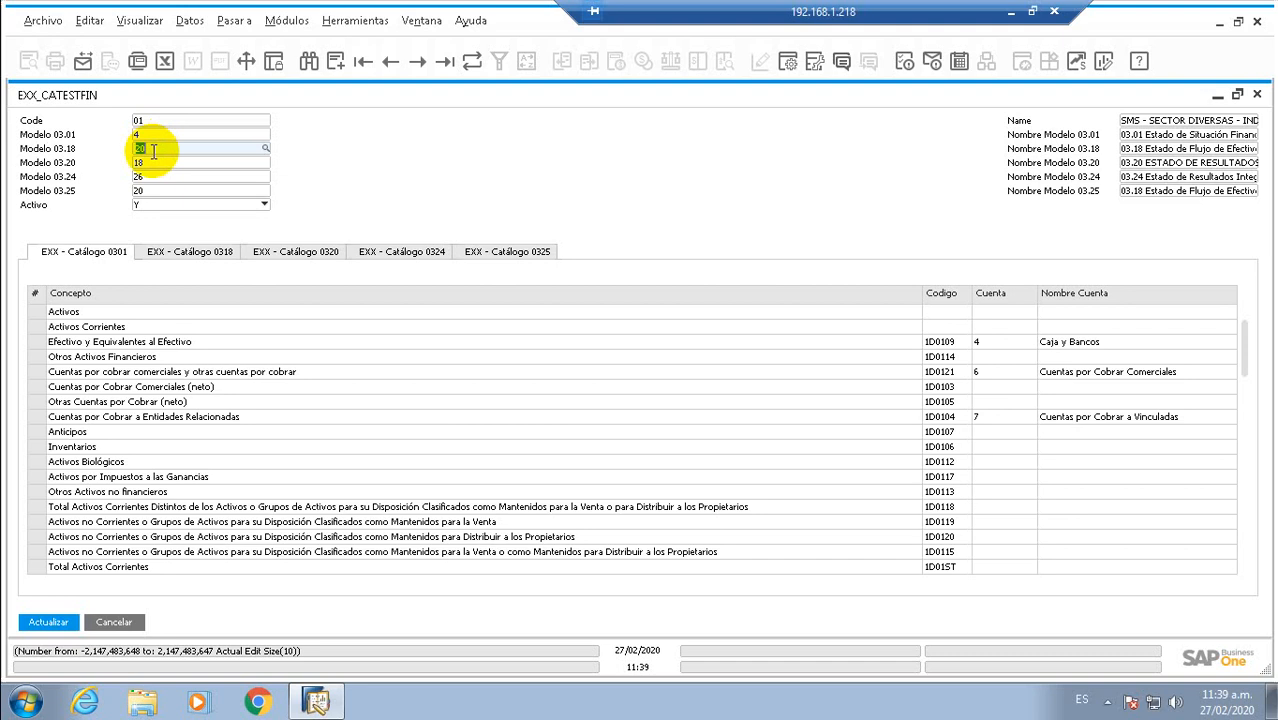
{"action": "left_click", "coordinate": [1140, 148]}
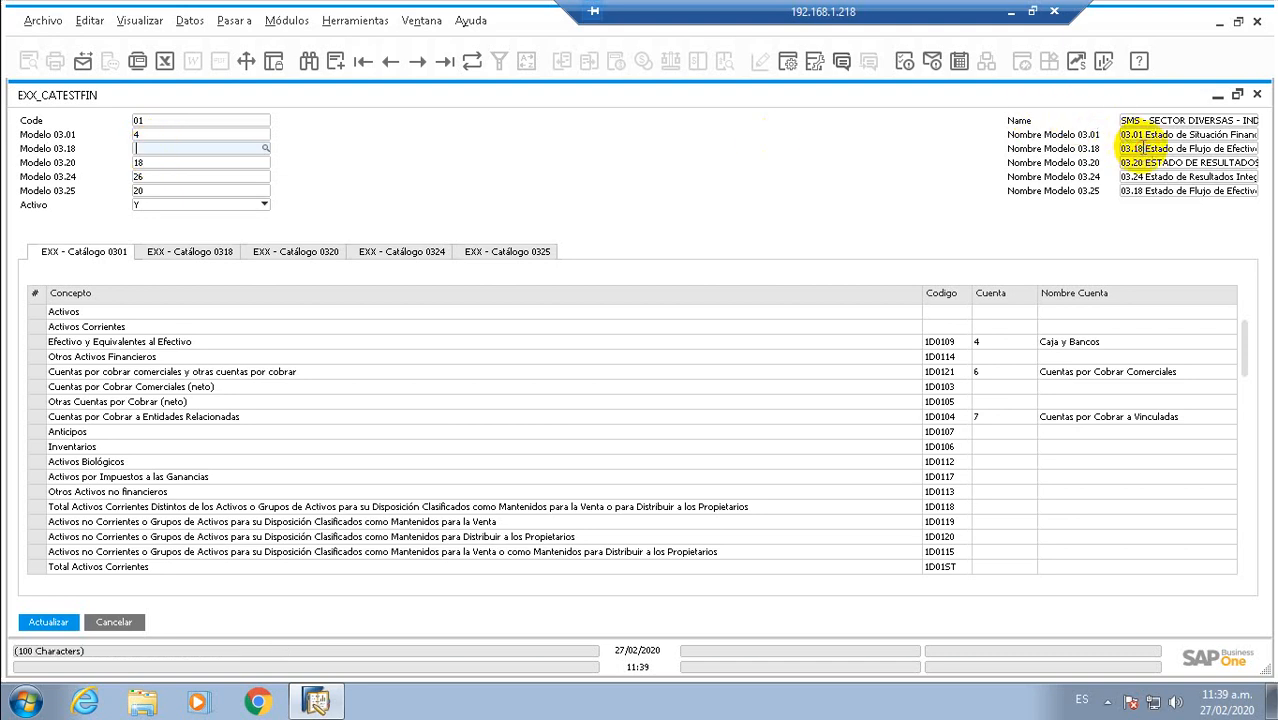
{"action": "key", "text": "Delete"}
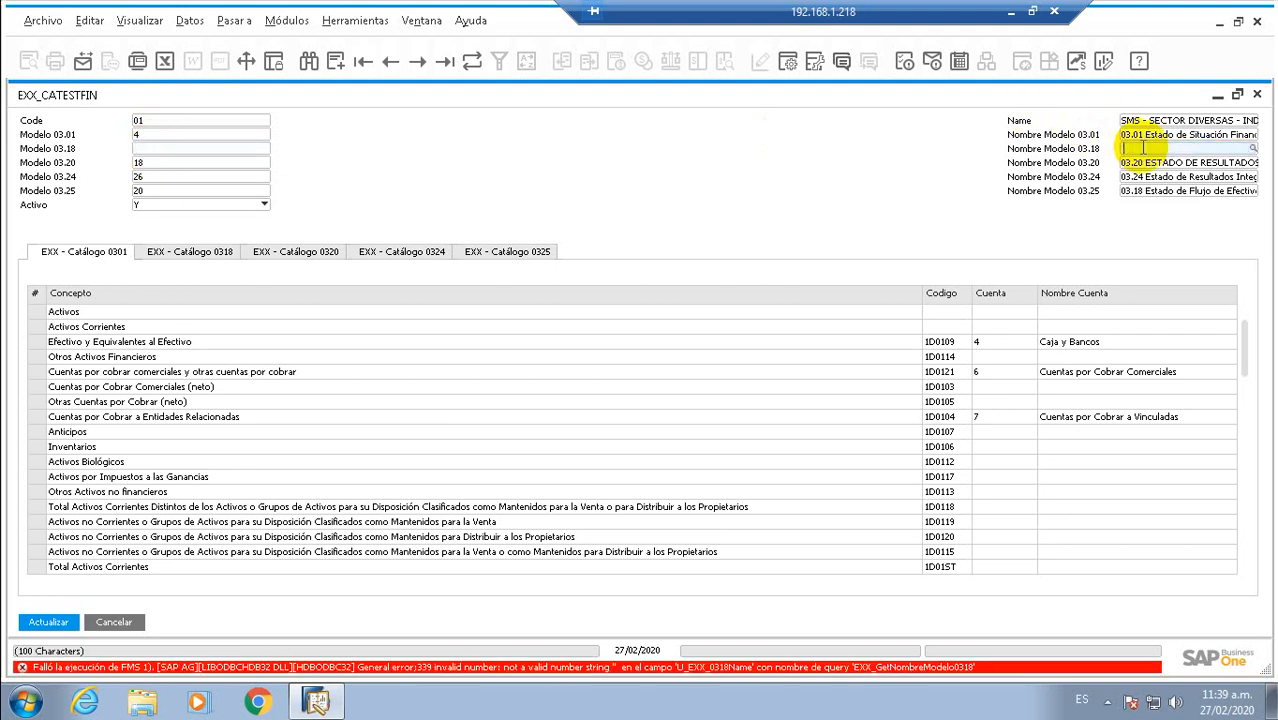
{"action": "left_click", "coordinate": [222, 160]}
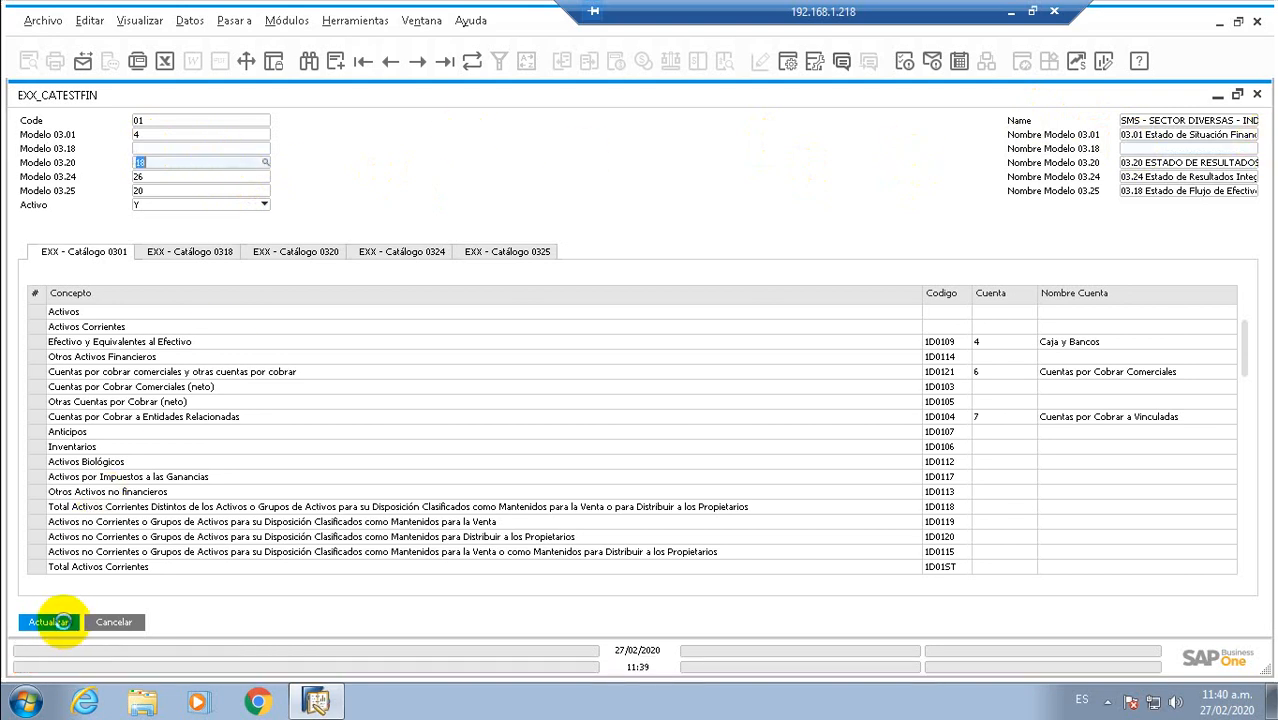
{"action": "left_click", "coordinate": [62, 622]}
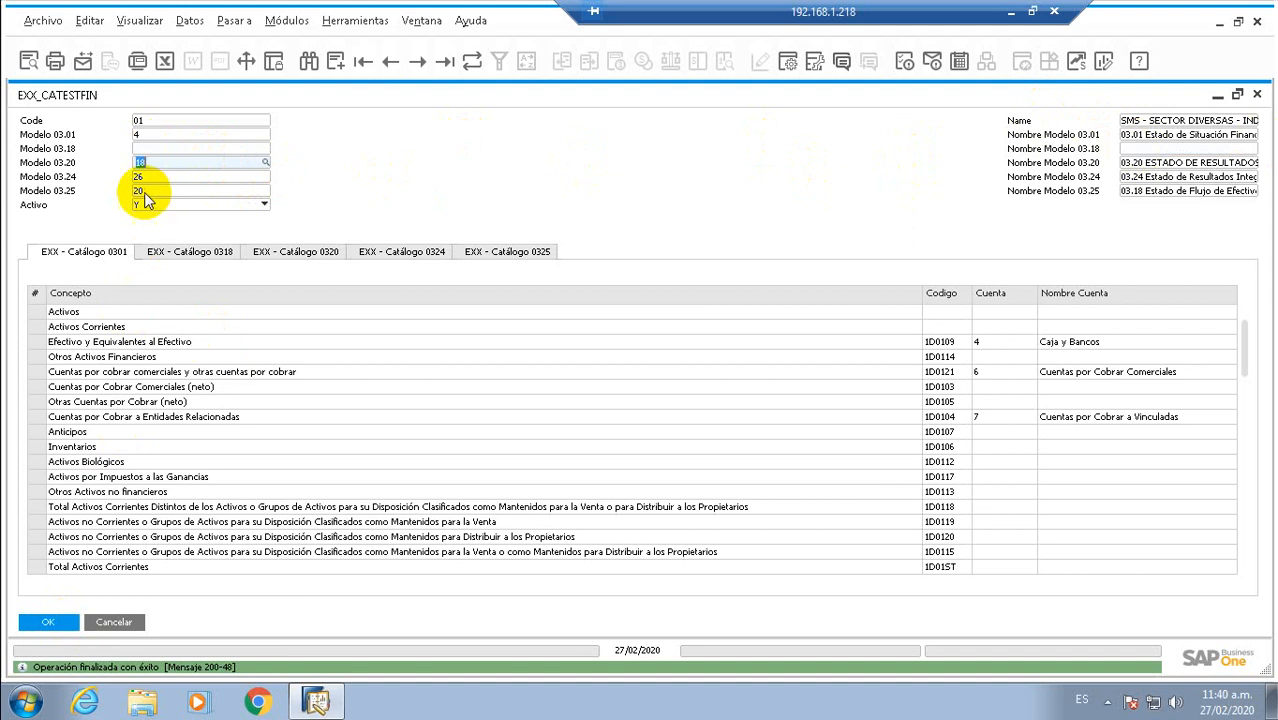
Assign 03.20 ESTADO DE RESULTADOS, internal number 18, as Modelo 03.20 and check its model name field.
{"action": "left_click", "coordinate": [266, 163]}
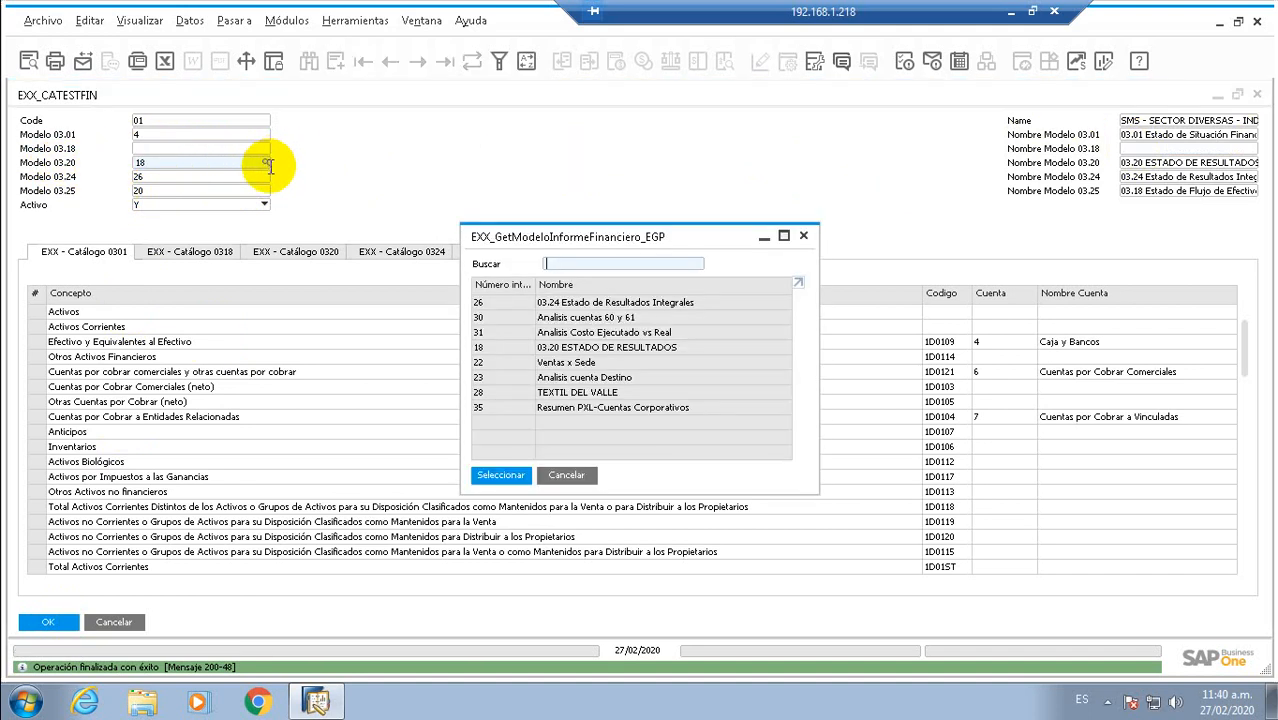
{"action": "left_click", "coordinate": [556, 350]}
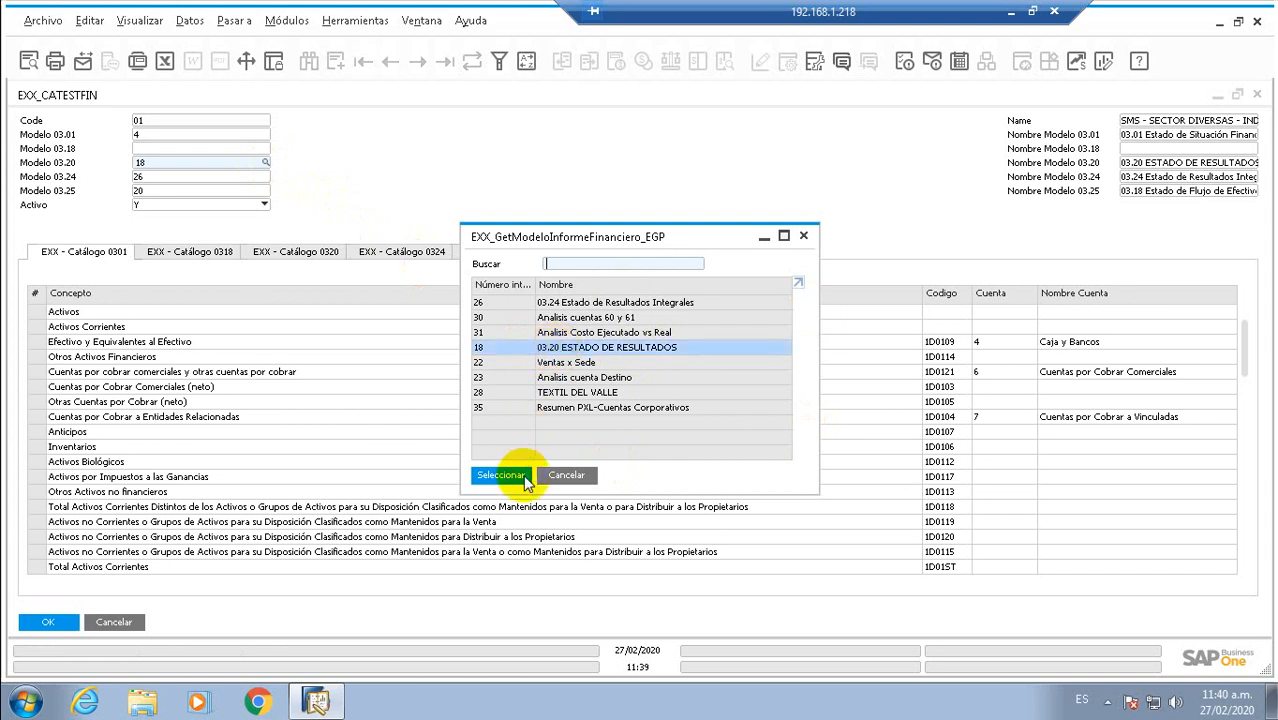
{"action": "left_click", "coordinate": [522, 477]}
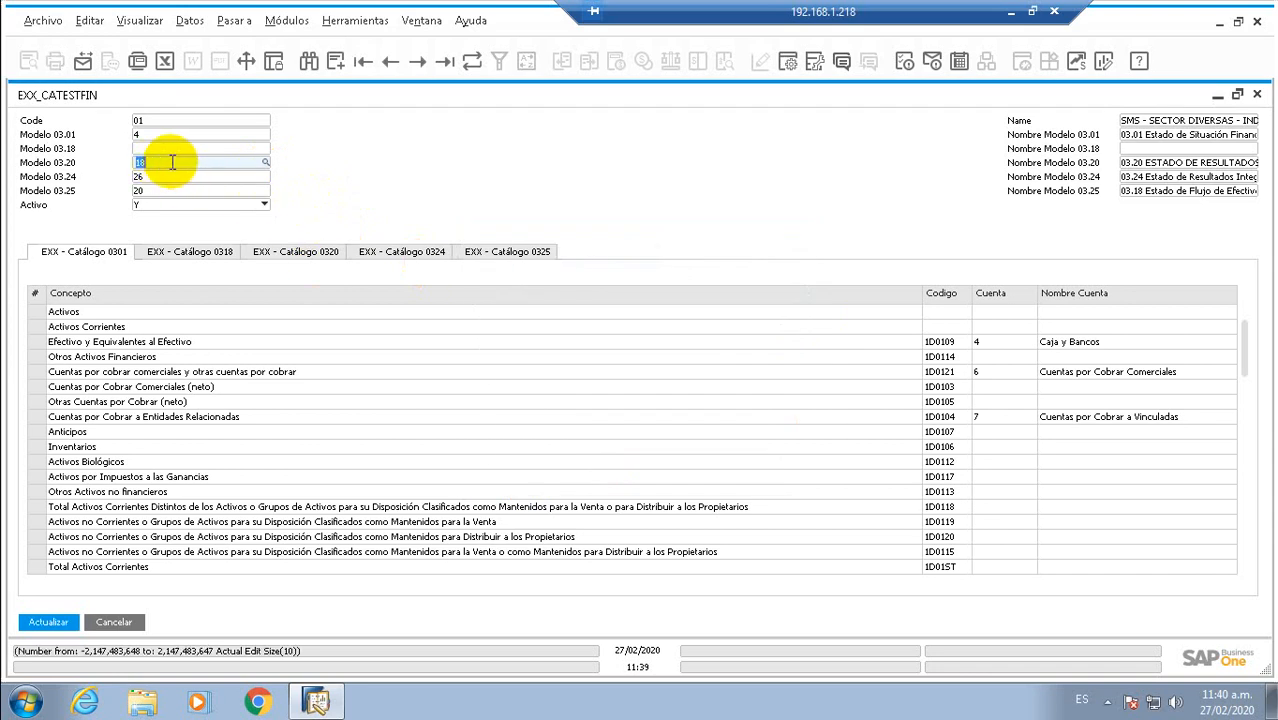
{"action": "left_click", "coordinate": [1160, 162]}
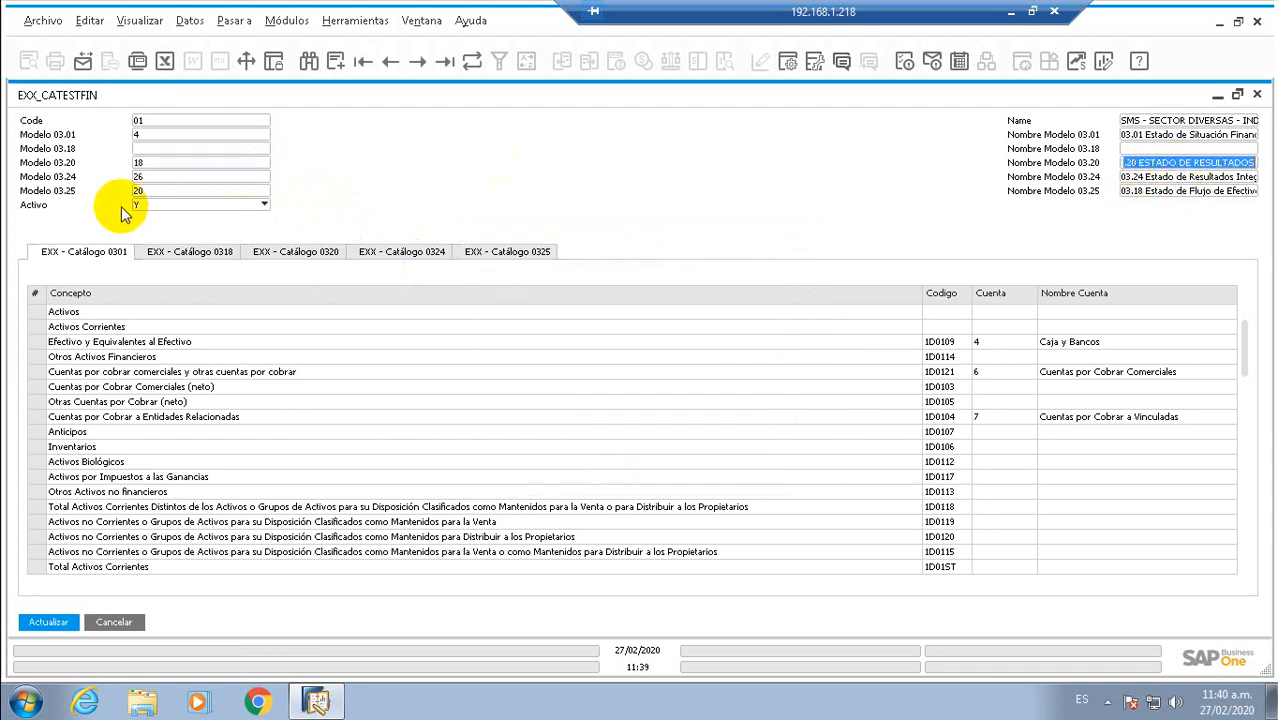
Assign 03.24 Estado de Resultados Integrales, internal number 26, as Modelo 03.24 and check its model name field.
{"action": "left_click", "coordinate": [165, 174]}
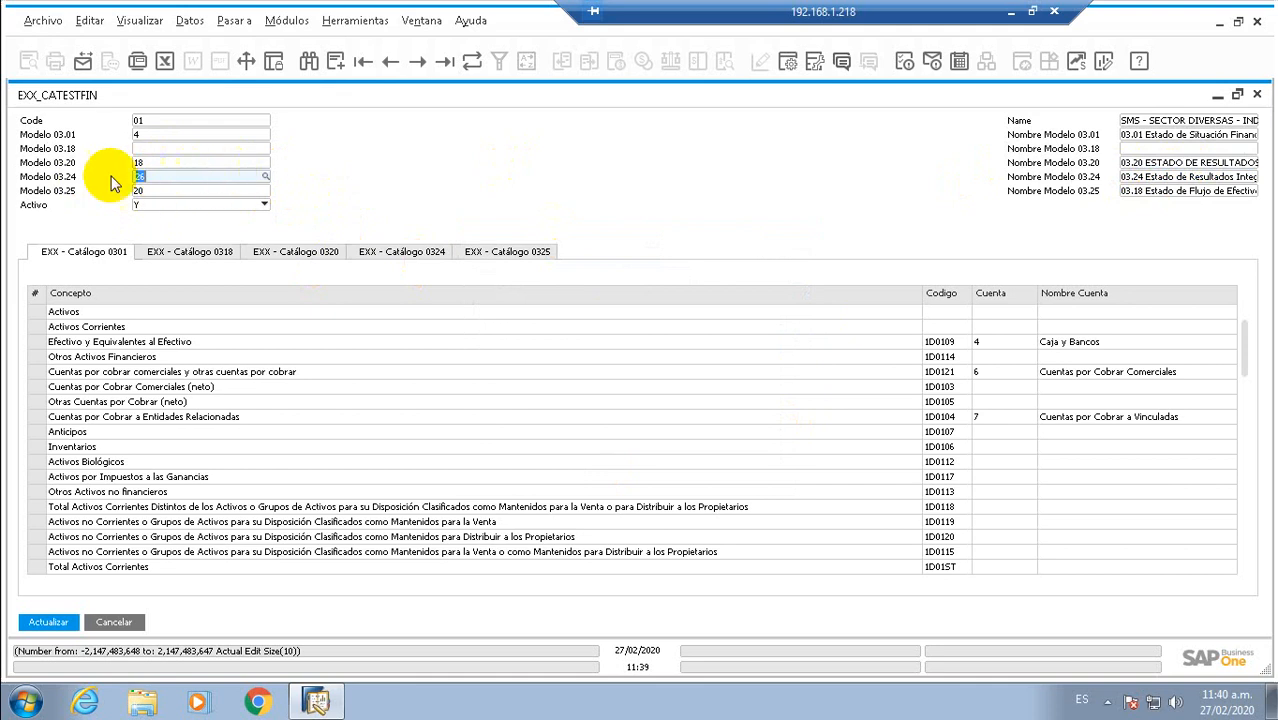
{"action": "left_click", "coordinate": [266, 176]}
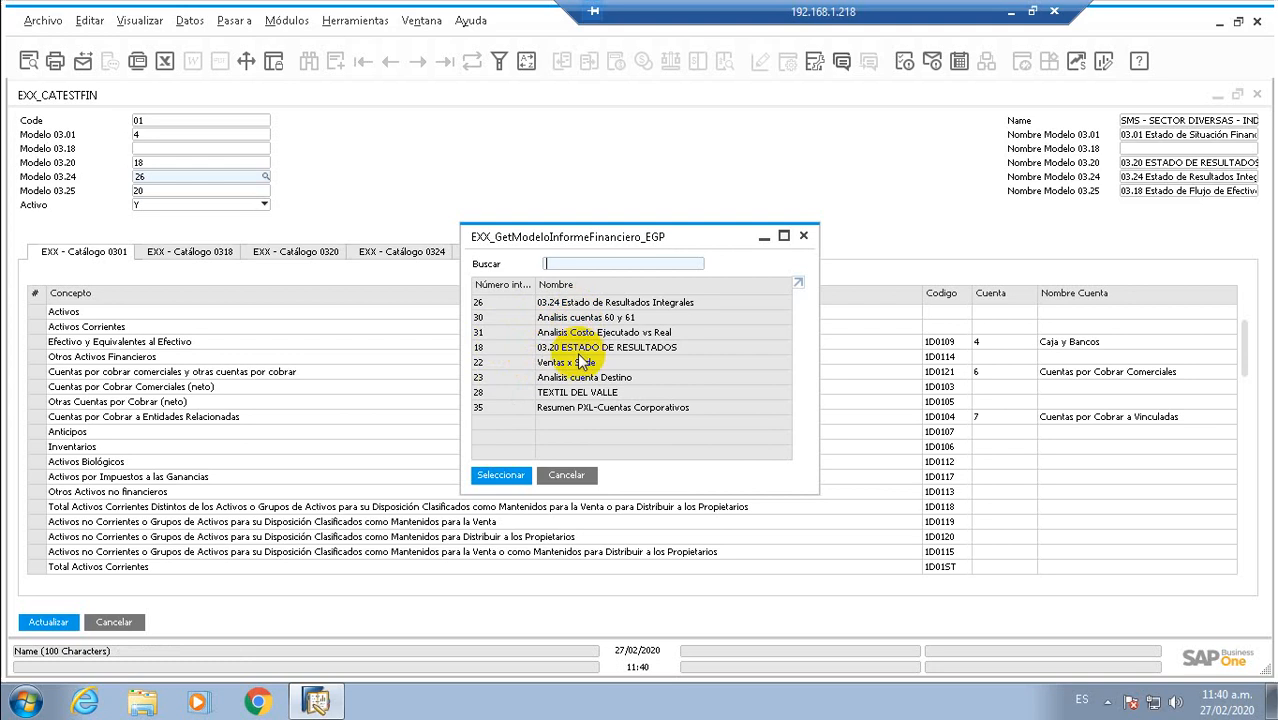
{"action": "left_click", "coordinate": [622, 303]}
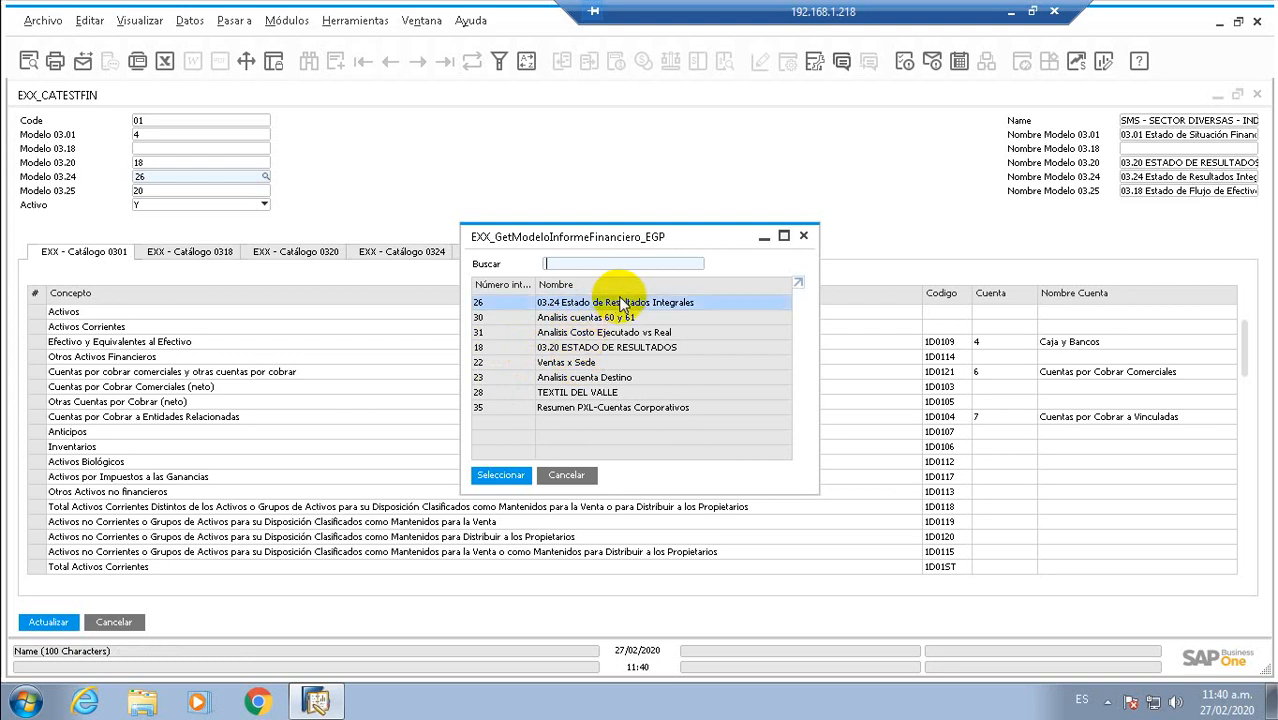
{"action": "left_click", "coordinate": [500, 475]}
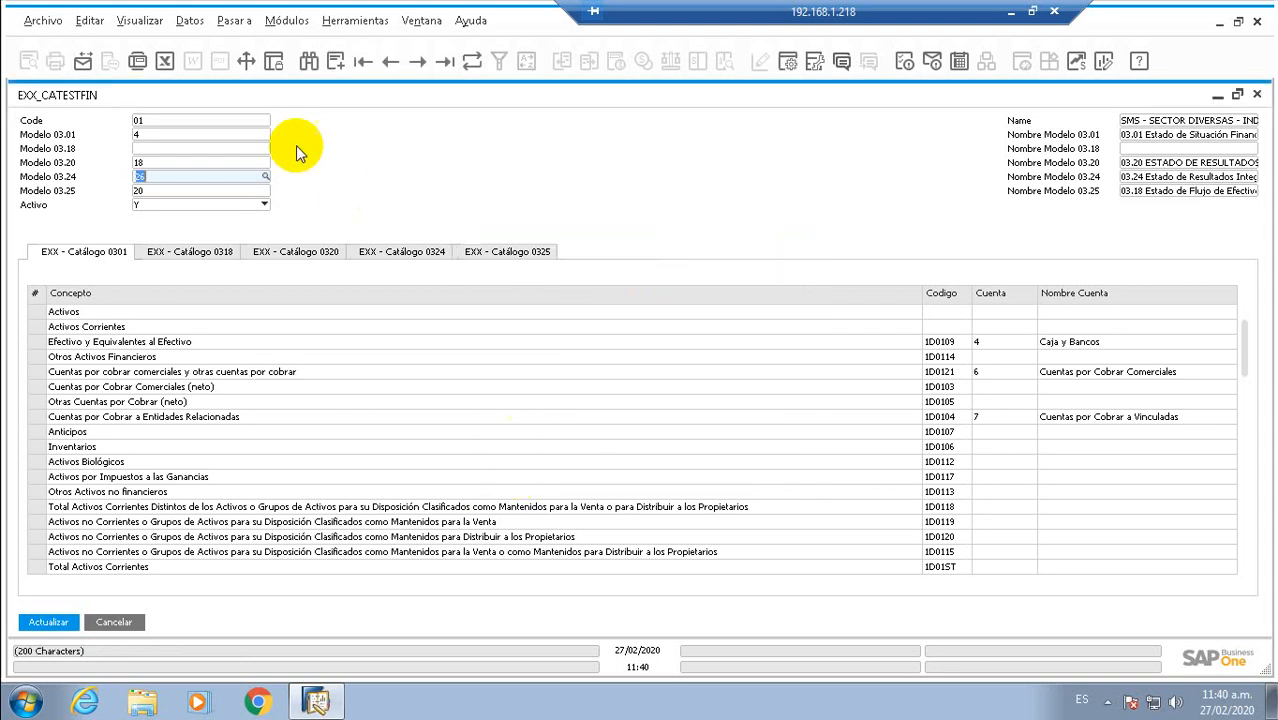
{"action": "left_click", "coordinate": [1193, 180]}
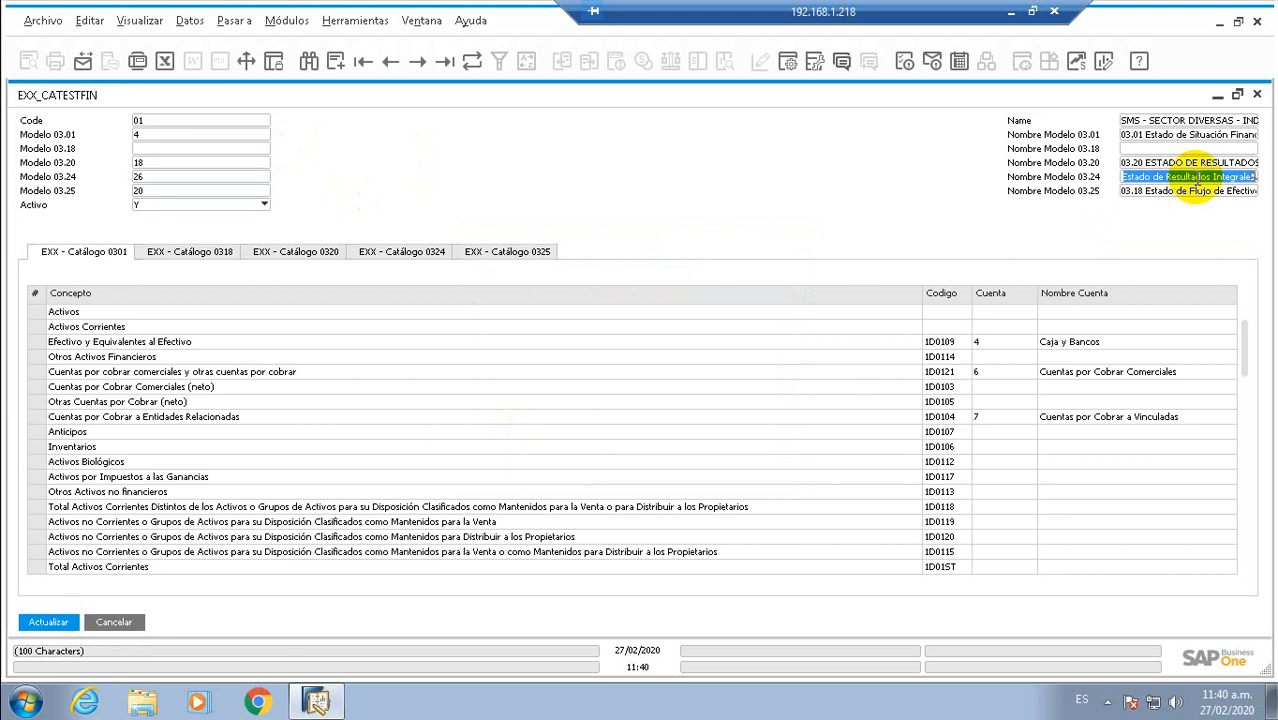
{"action": "left_click", "coordinate": [1256, 181]}
{"action": "double_click", "coordinate": [1256, 181]}
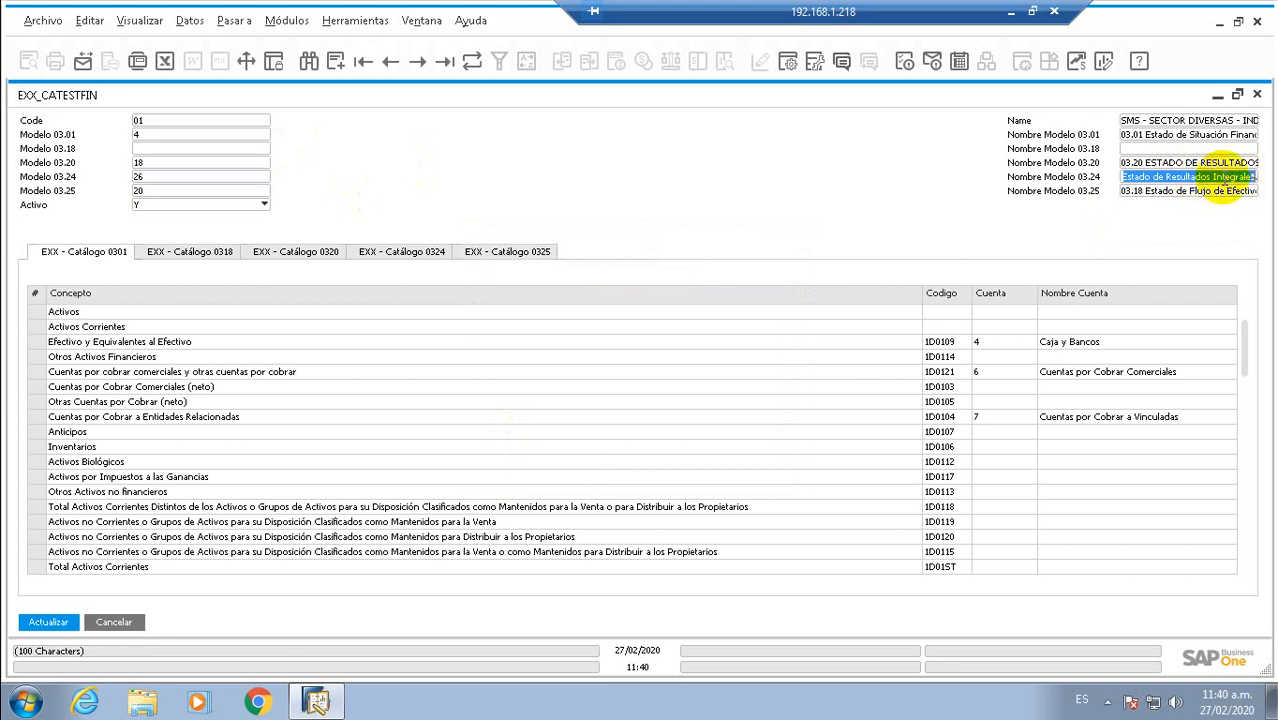
Clear the Modelo 03.25 number and its model name, and update the catalogue record.
{"action": "double_click", "coordinate": [205, 190]}
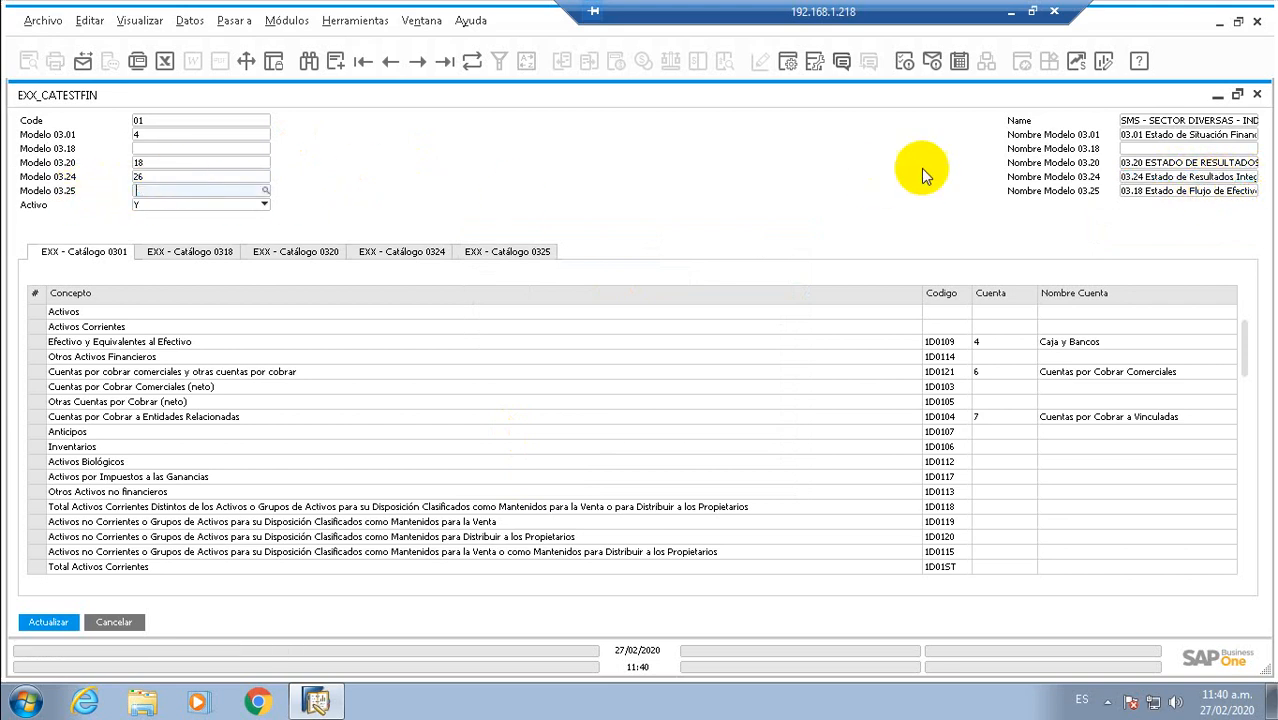
{"action": "left_click", "coordinate": [1140, 191]}
{"action": "key", "text": "Delete"}
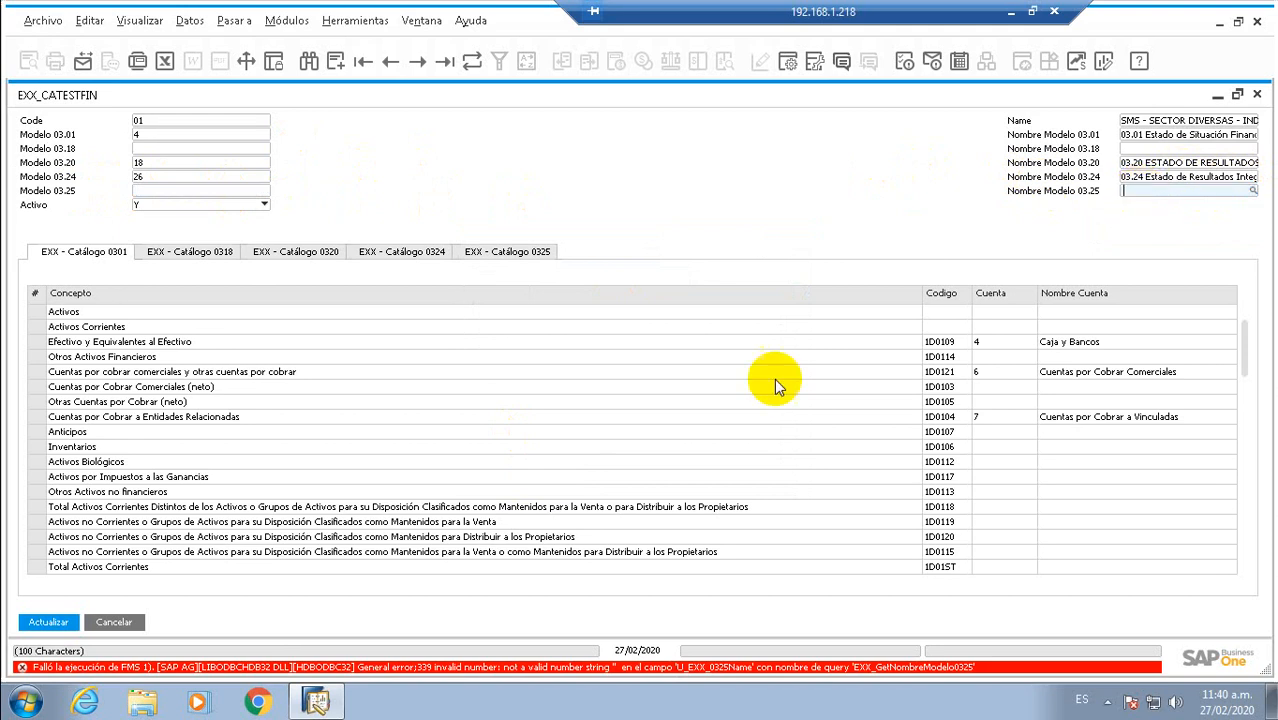
{"action": "left_click", "coordinate": [48, 622]}
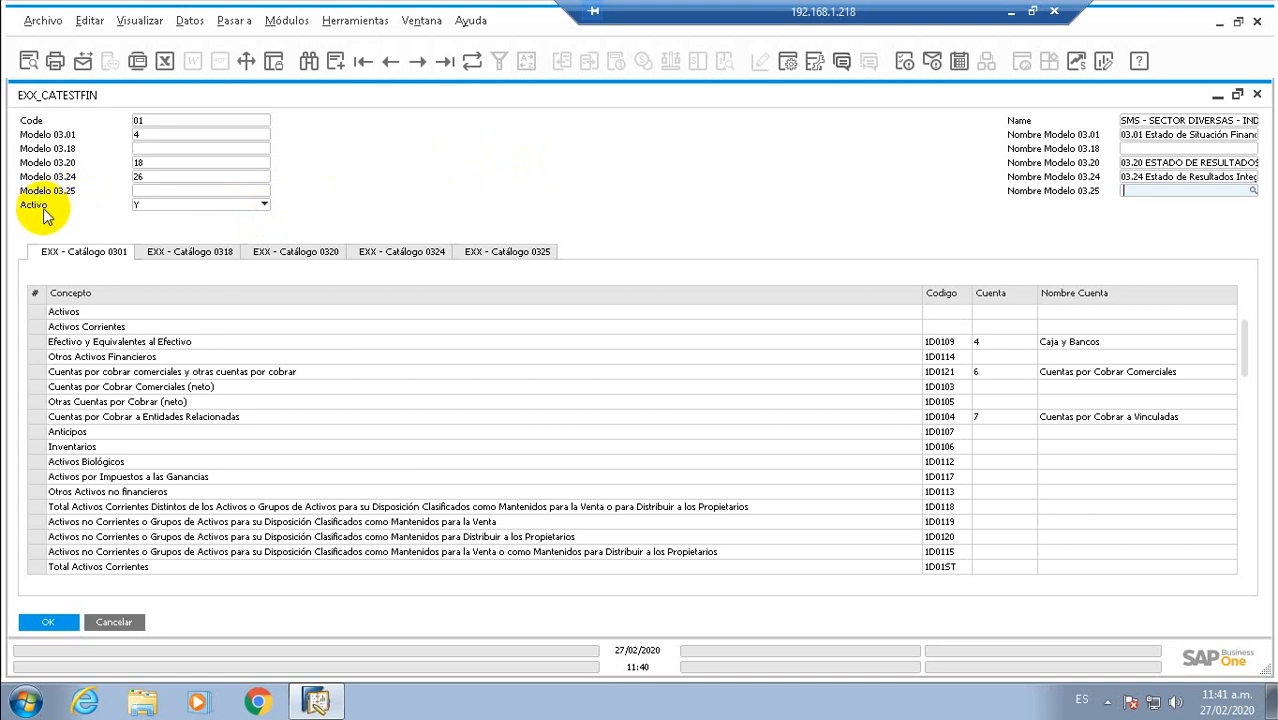
Choose Y - SI as the Activo value of catalogue record 01.
{"action": "left_click", "coordinate": [141, 205]}
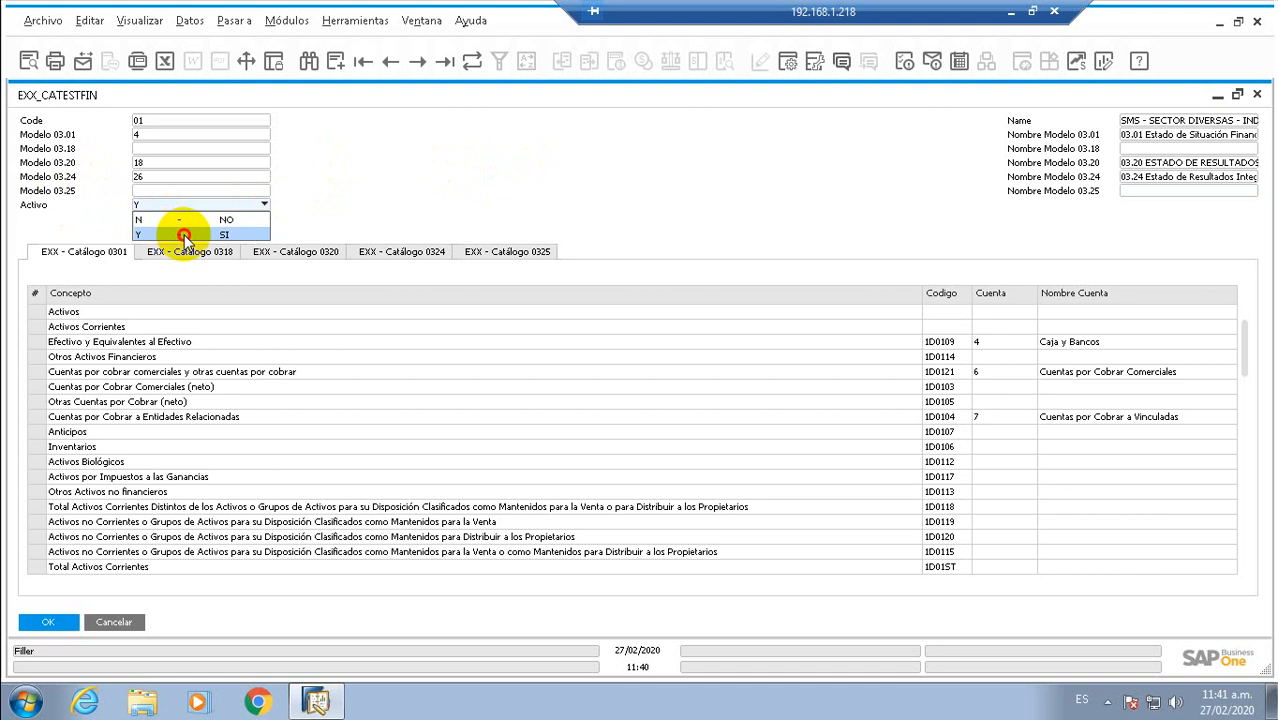
{"action": "left_click", "coordinate": [182, 234]}
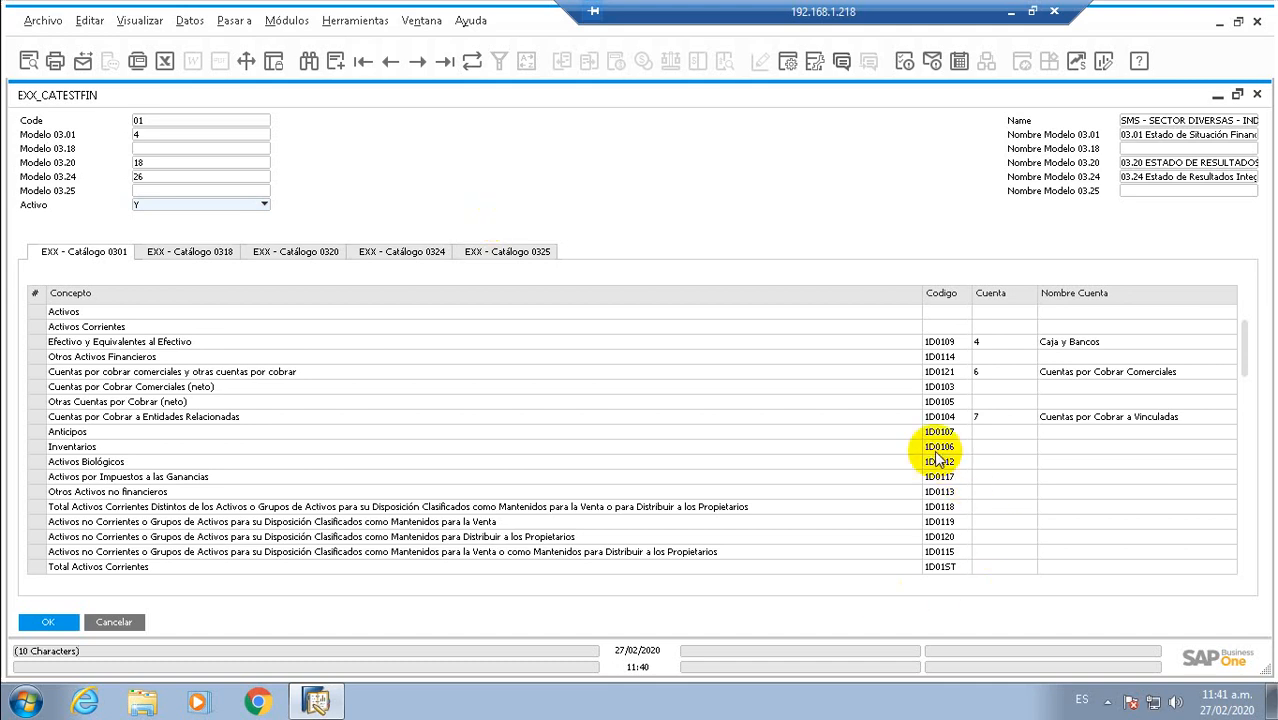
Narrow the Concepto column in Catálogo 0301 and assign account 4, Caja y Bancos, to Efectivo y Equivalentes al Efectivo.
{"action": "left_click_drag", "start_coordinate": [922, 291], "coordinate": [553, 340]}
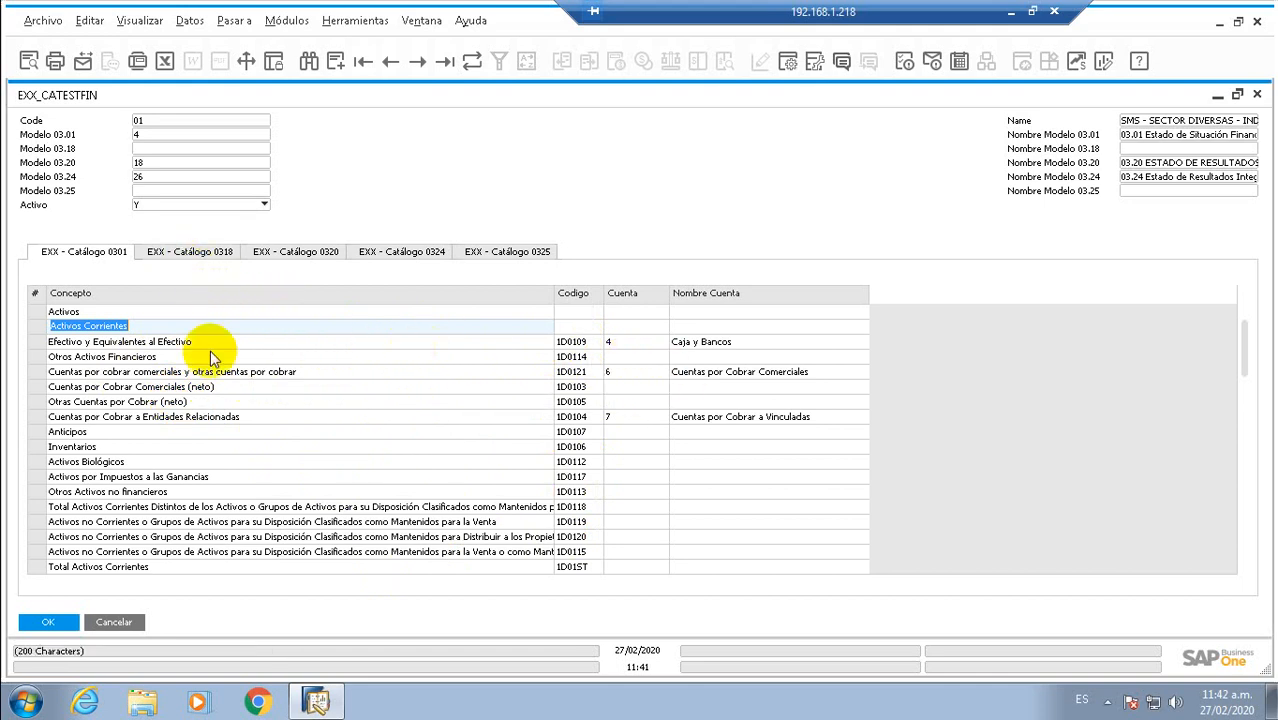
{"action": "left_click", "coordinate": [105, 345]}
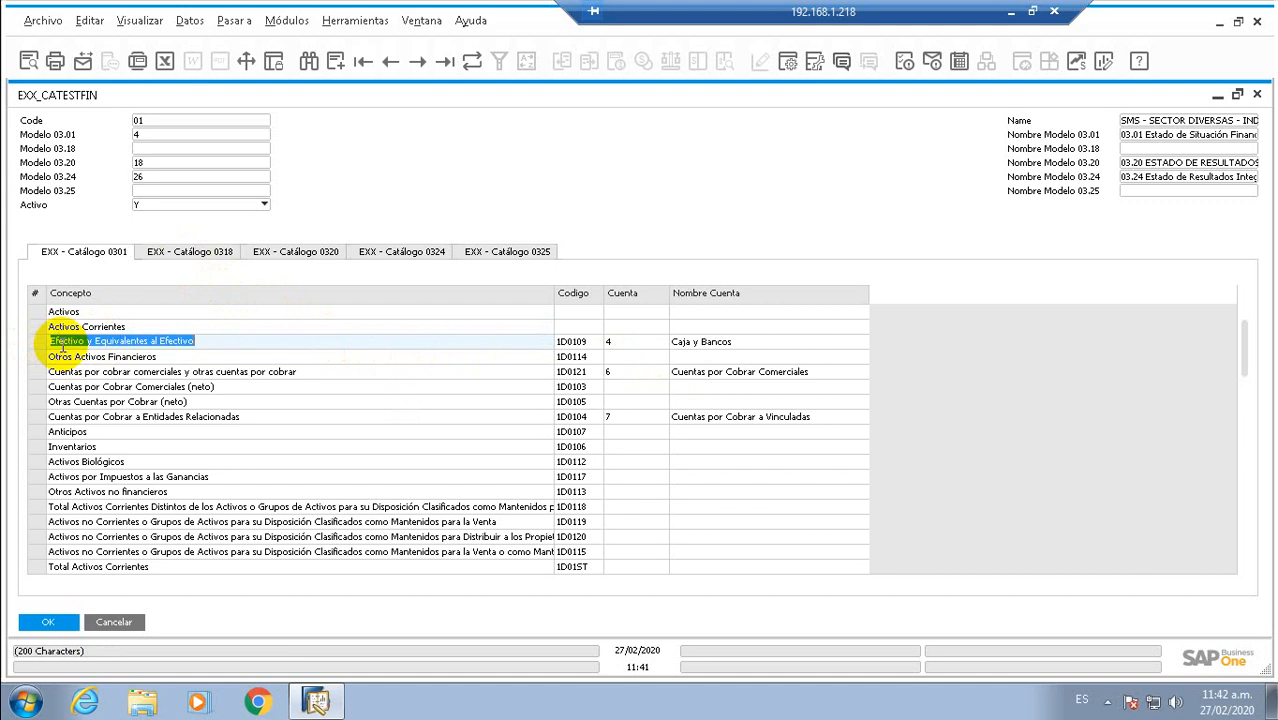
{"action": "left_click", "coordinate": [638, 341]}
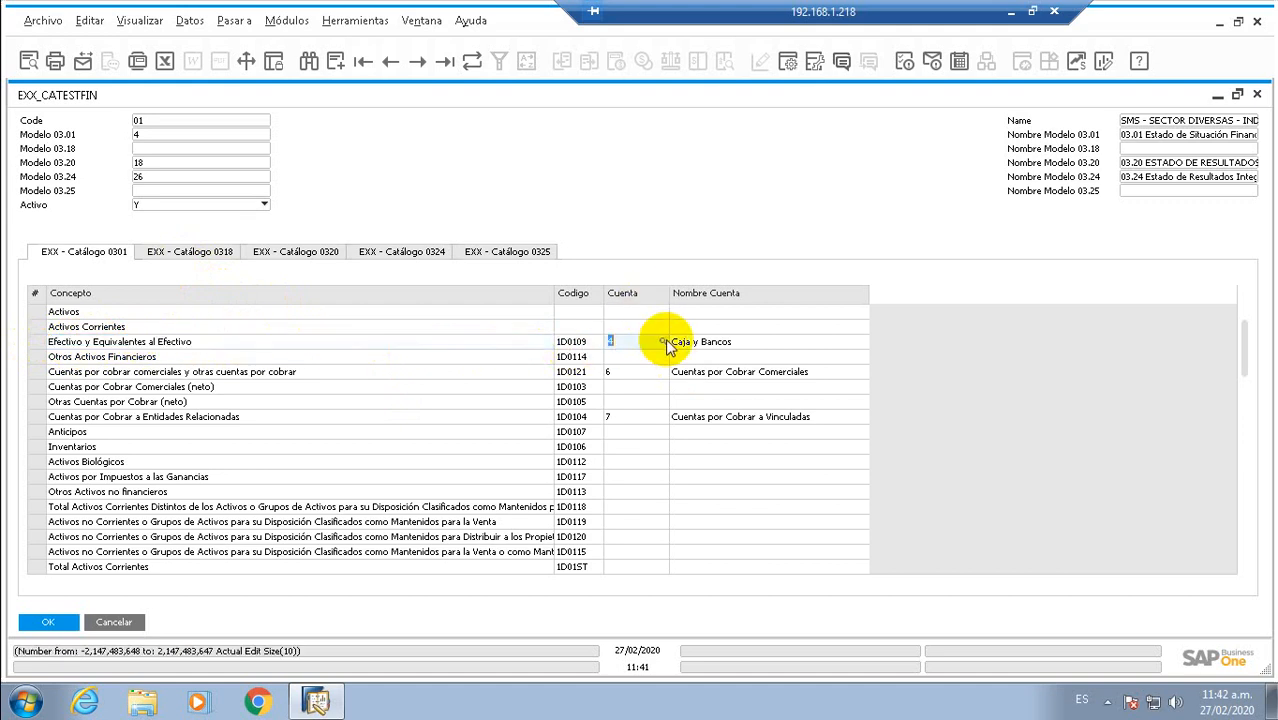
{"action": "left_click", "coordinate": [662, 342]}
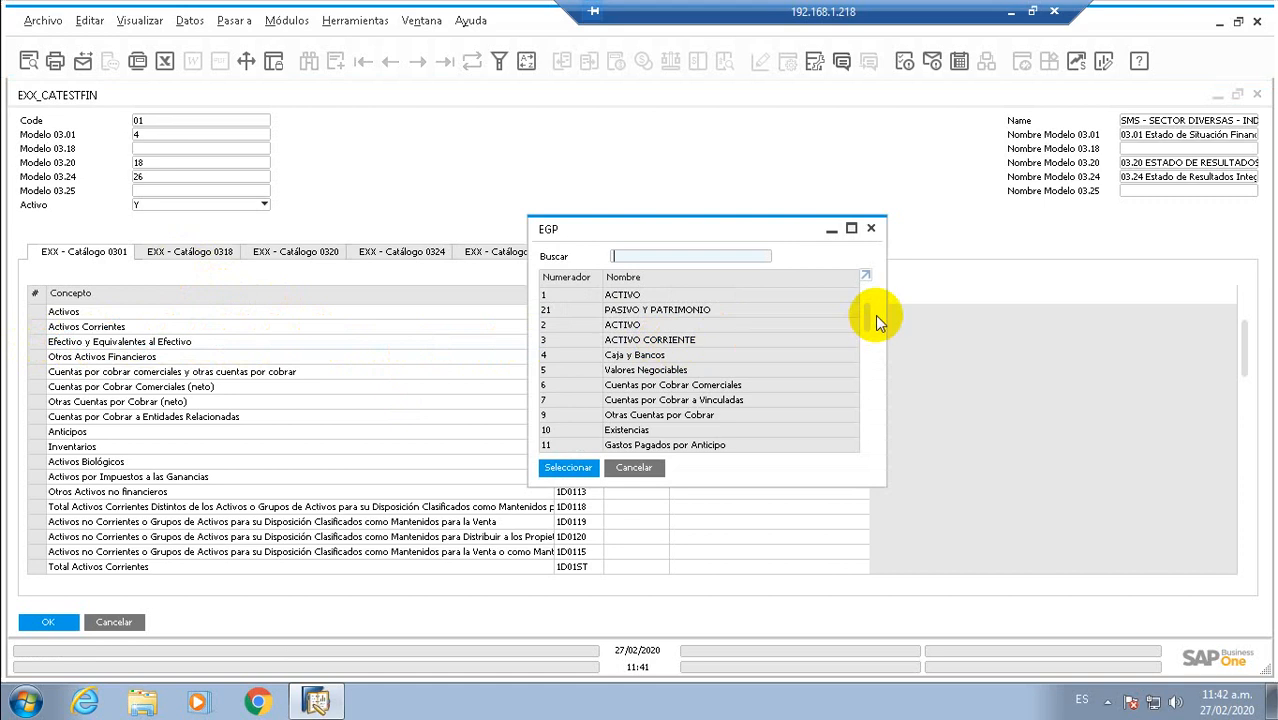
{"action": "left_click", "coordinate": [643, 356]}
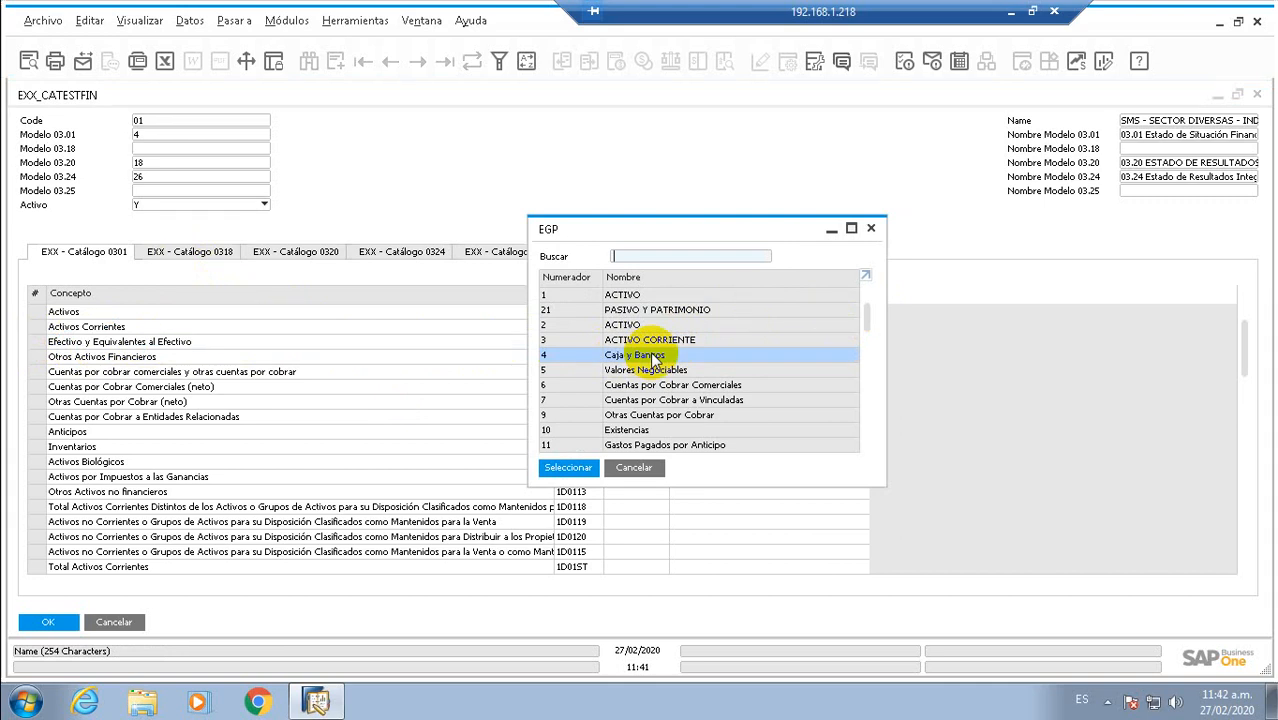
{"action": "left_click", "coordinate": [591, 469]}
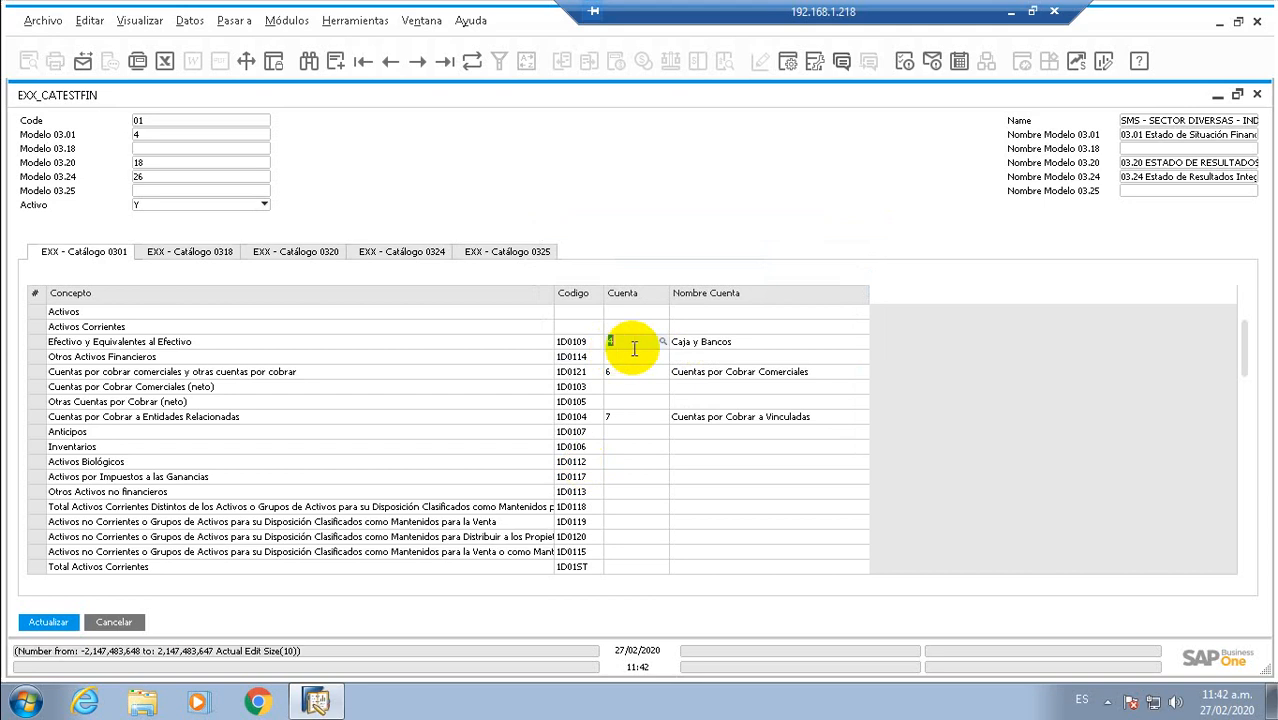
{"action": "left_click", "coordinate": [705, 342]}
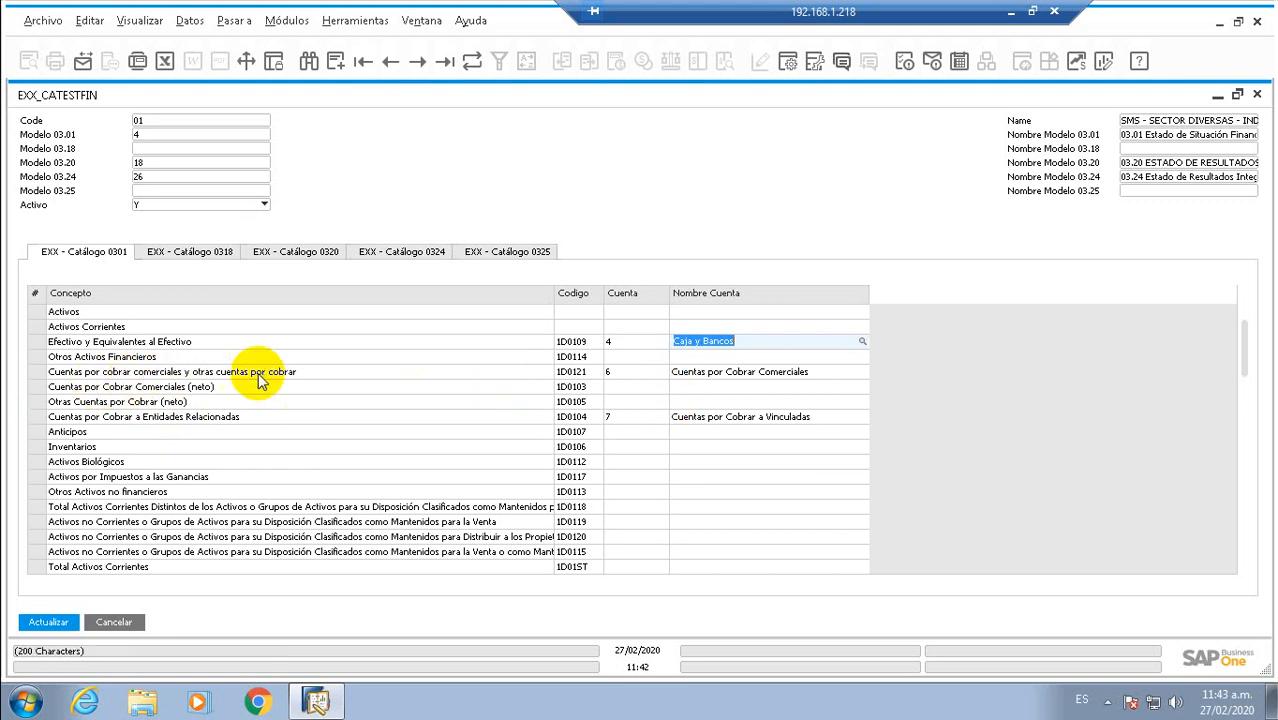
Assign account 6, Cuentas por Cobrar Comerciales, to concept 1D0121 and review the other account assignments in Catálogo 0301.
{"action": "left_click", "coordinate": [662, 371]}
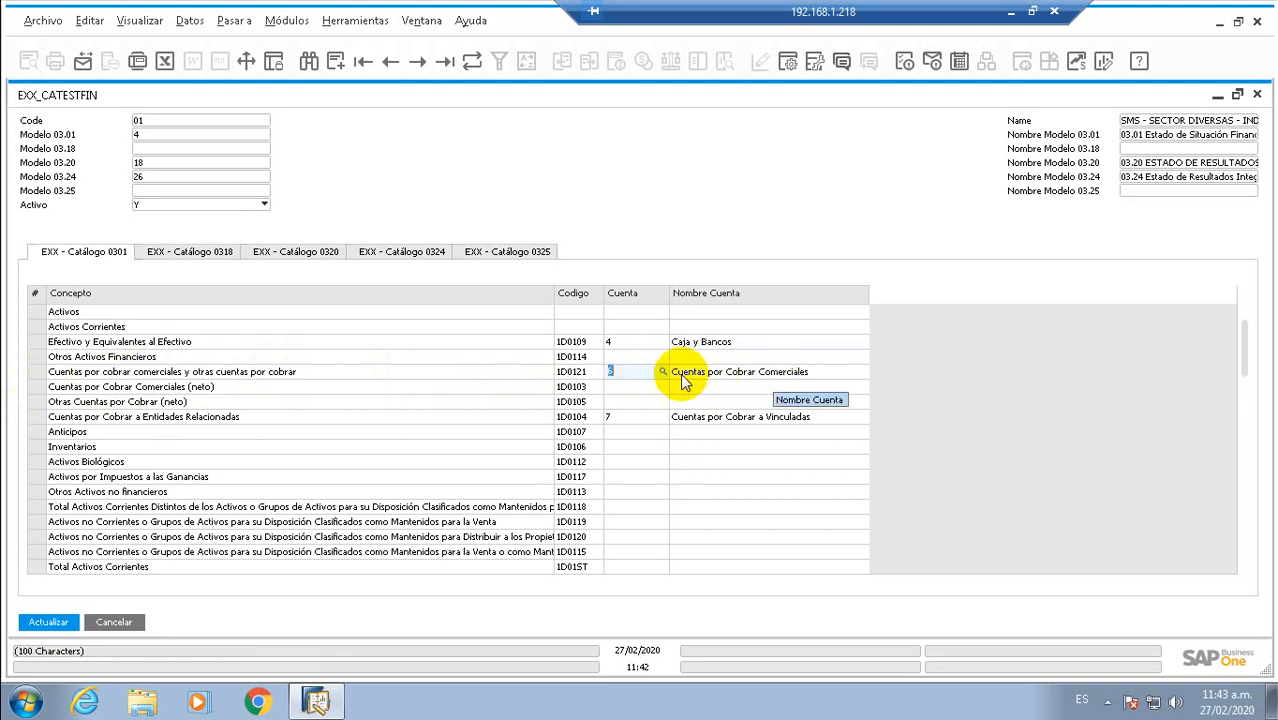
{"action": "left_click", "coordinate": [661, 373]}
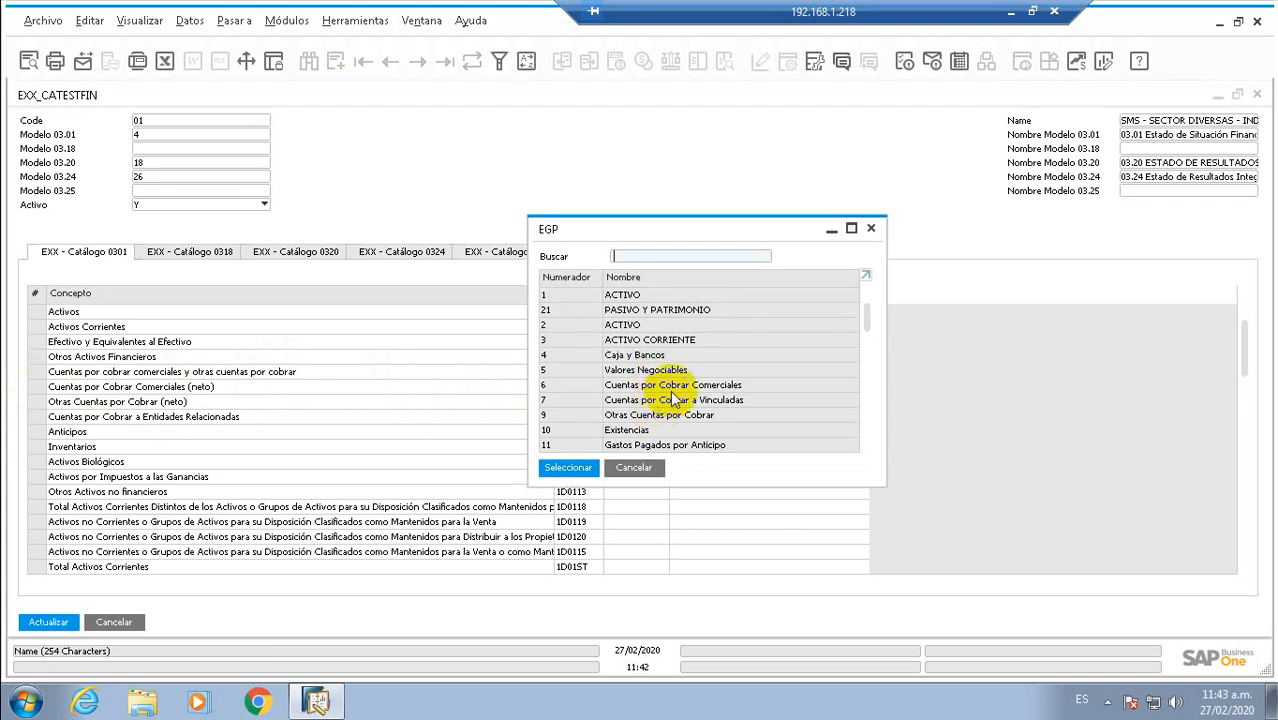
{"action": "left_click", "coordinate": [688, 390]}
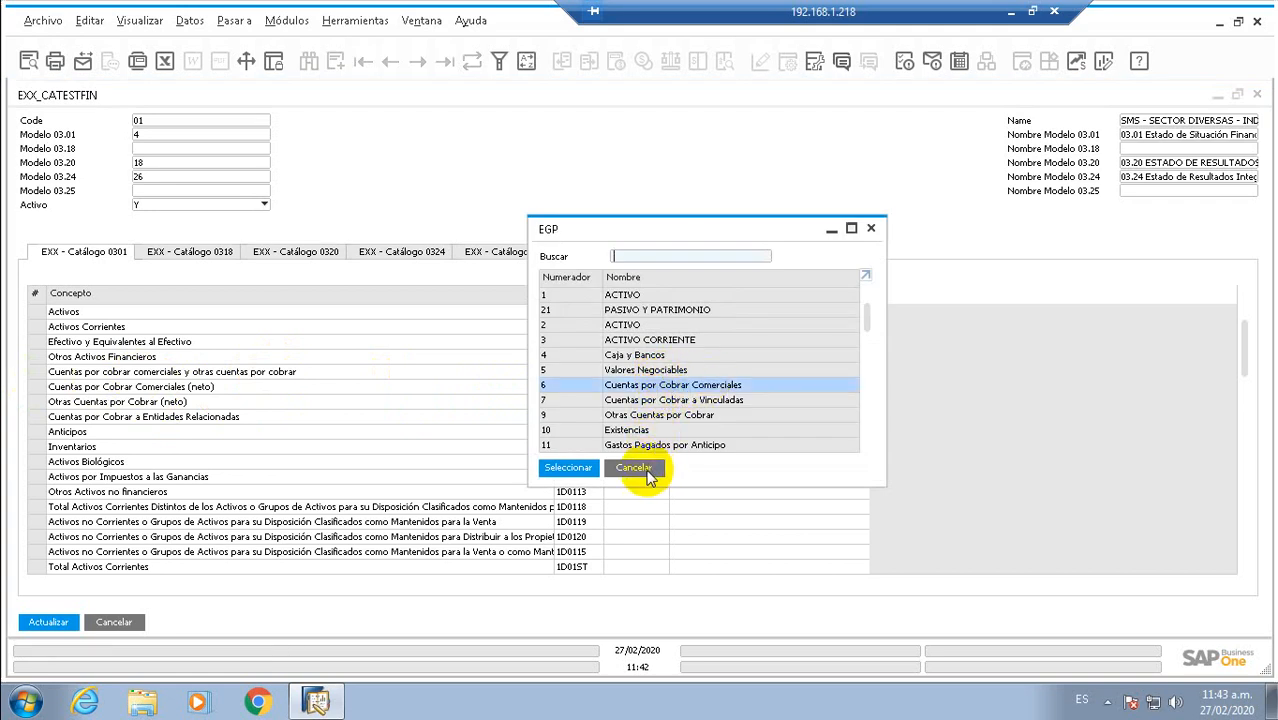
{"action": "left_click", "coordinate": [595, 472]}
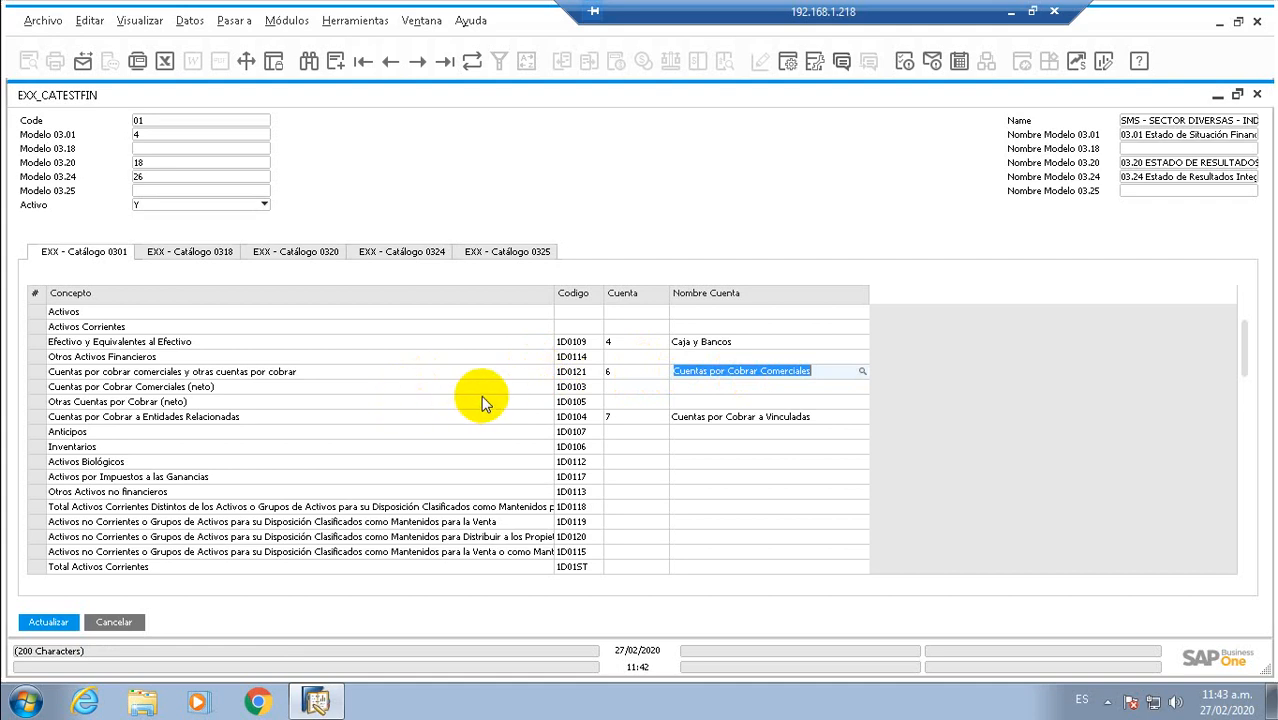
{"action": "scroll", "coordinate": [419, 411], "scroll_direction": "down", "scroll_amount": 3}
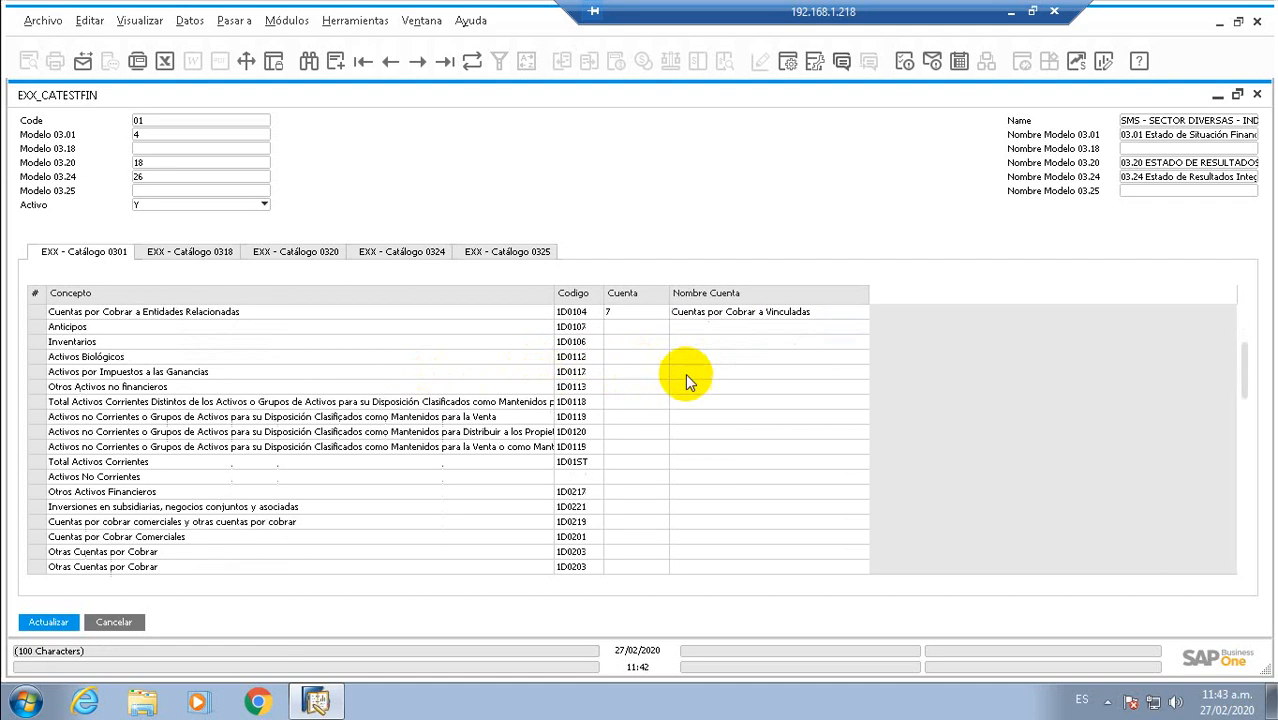
{"action": "scroll", "coordinate": [662, 400], "scroll_direction": "down", "scroll_amount": 3}
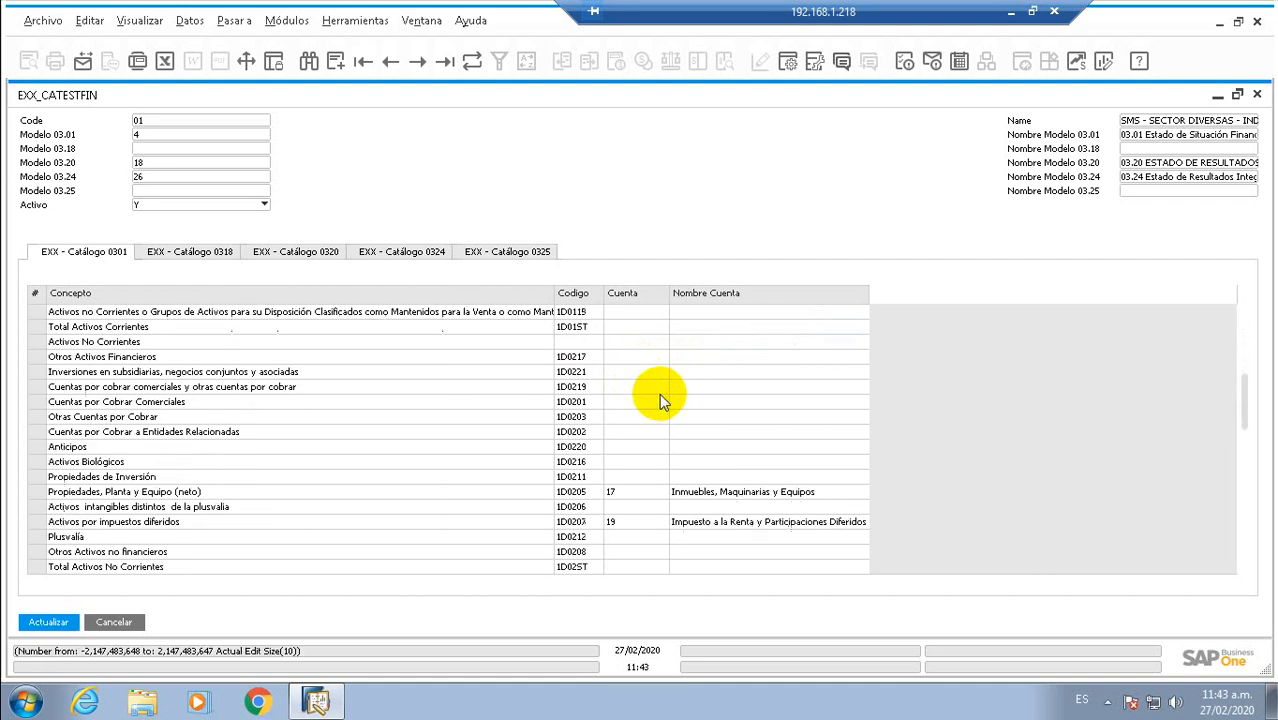
{"action": "left_click_drag", "start_coordinate": [1244, 399], "coordinate": [1247, 294]}
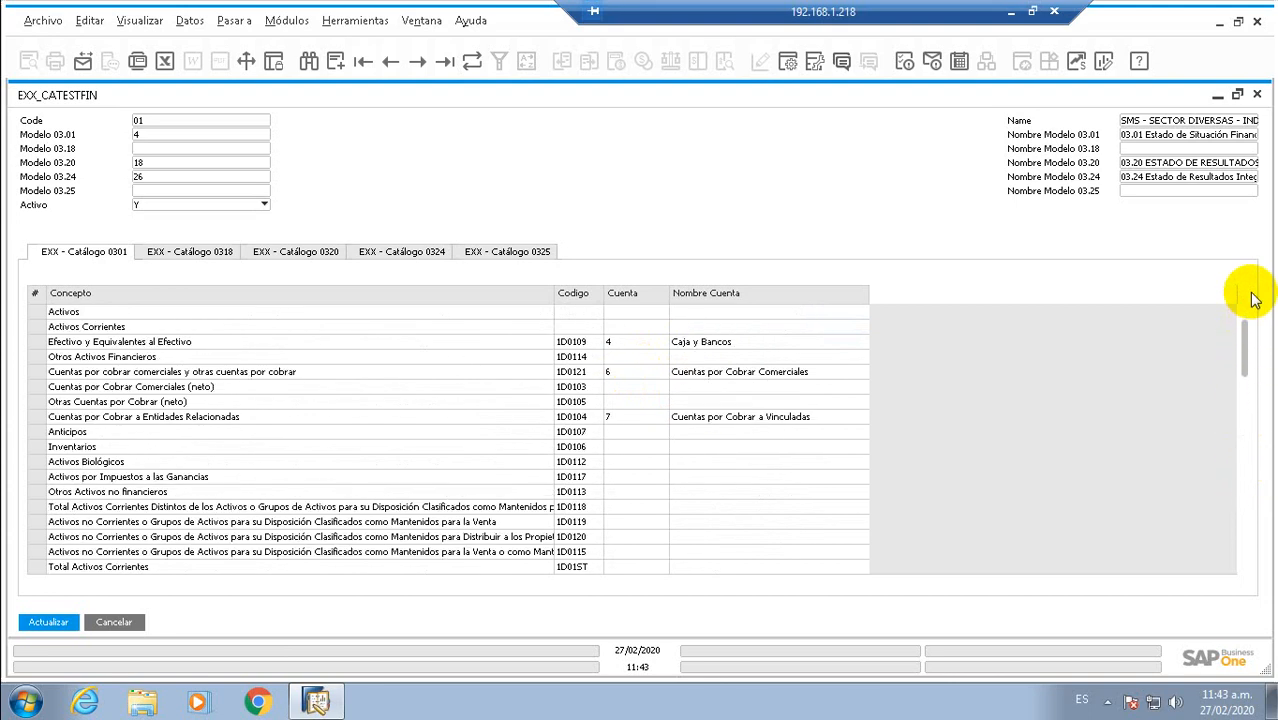
{"action": "left_click", "coordinate": [635, 387]}
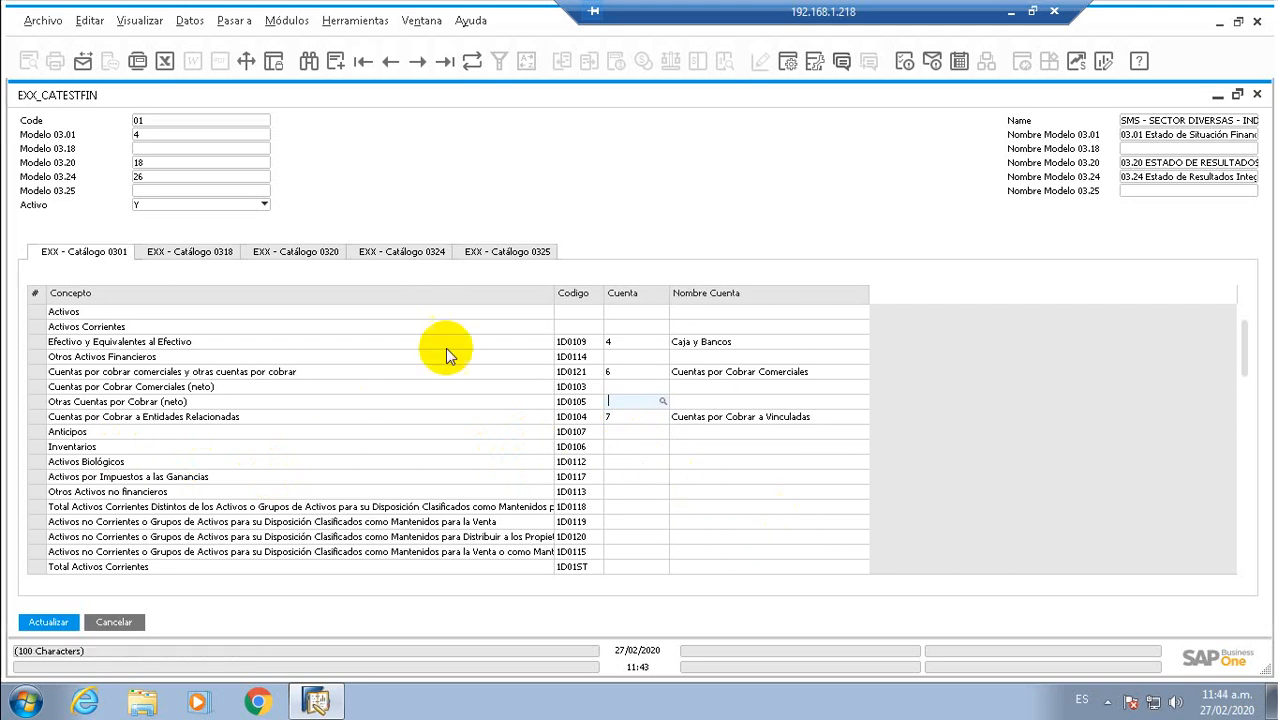
In Catálogo 0320, narrow the Concepto column and assign account 5, Costo de Ventas, to concept 2D0201 Costo de Ventas.
{"action": "left_click", "coordinate": [320, 253]}
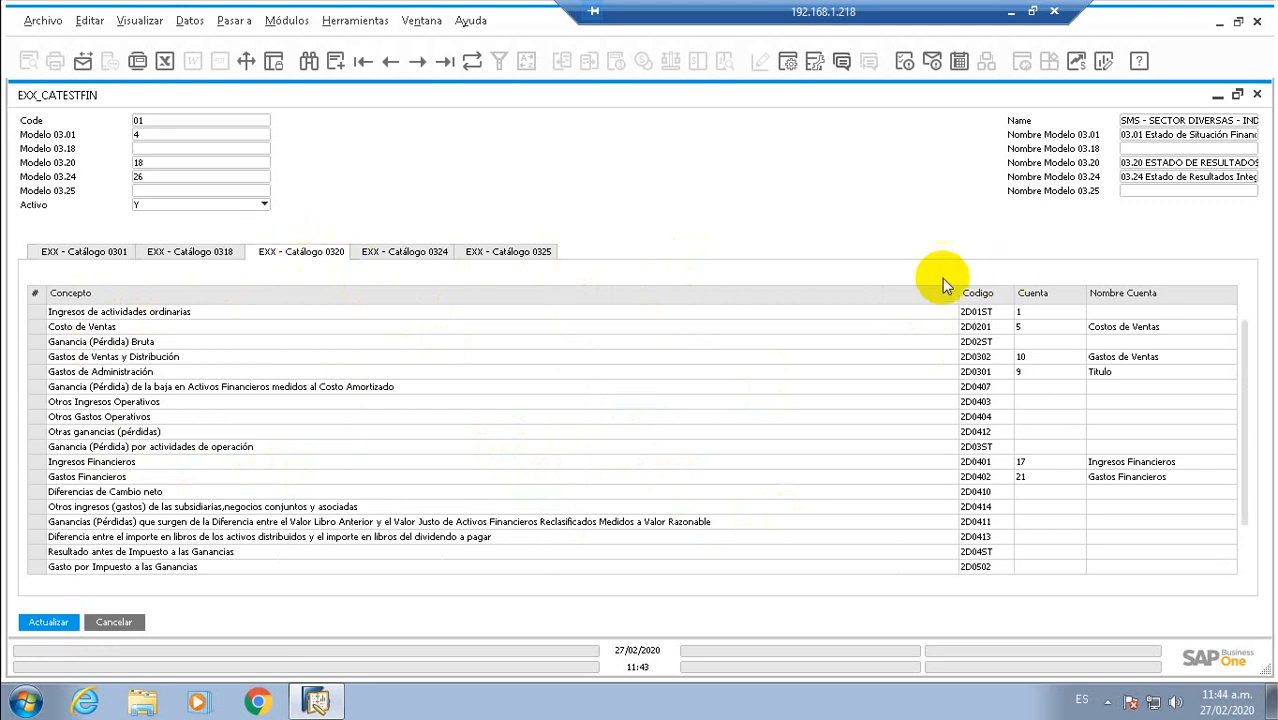
{"action": "left_click_drag", "start_coordinate": [962, 295], "coordinate": [458, 295]}
{"action": "left_click", "coordinate": [422, 326]}
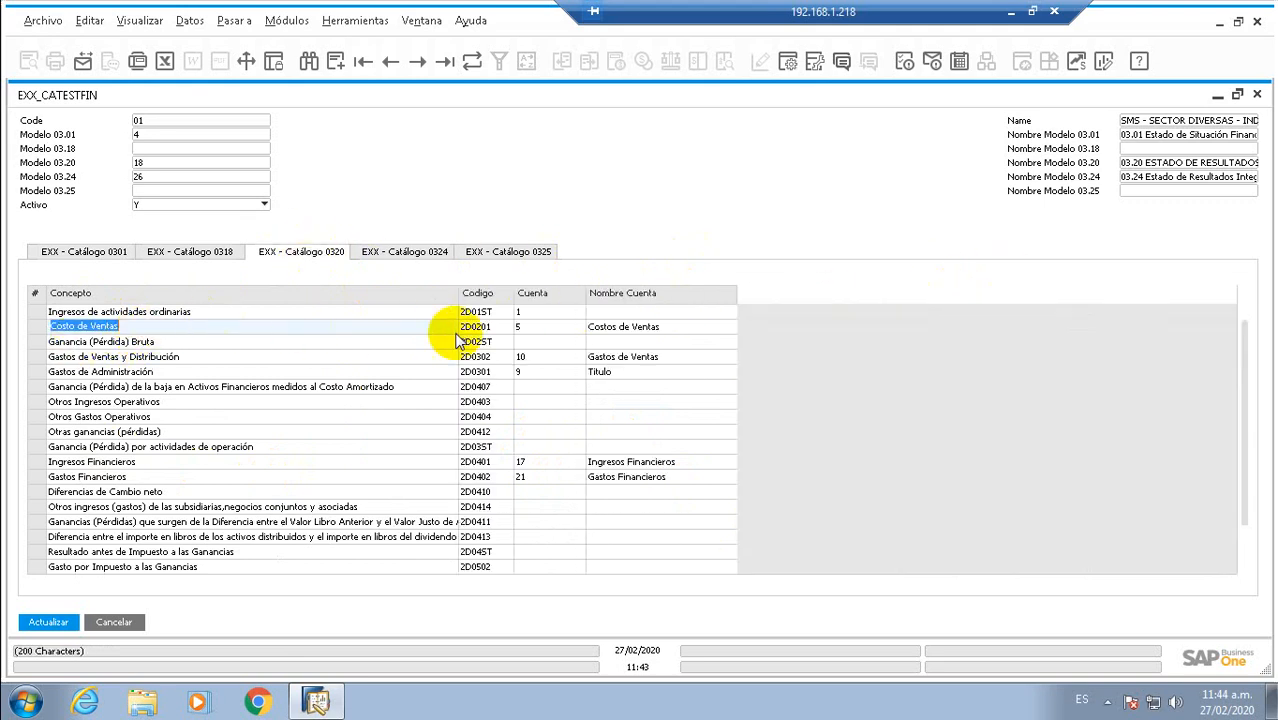
{"action": "left_click", "coordinate": [574, 327]}
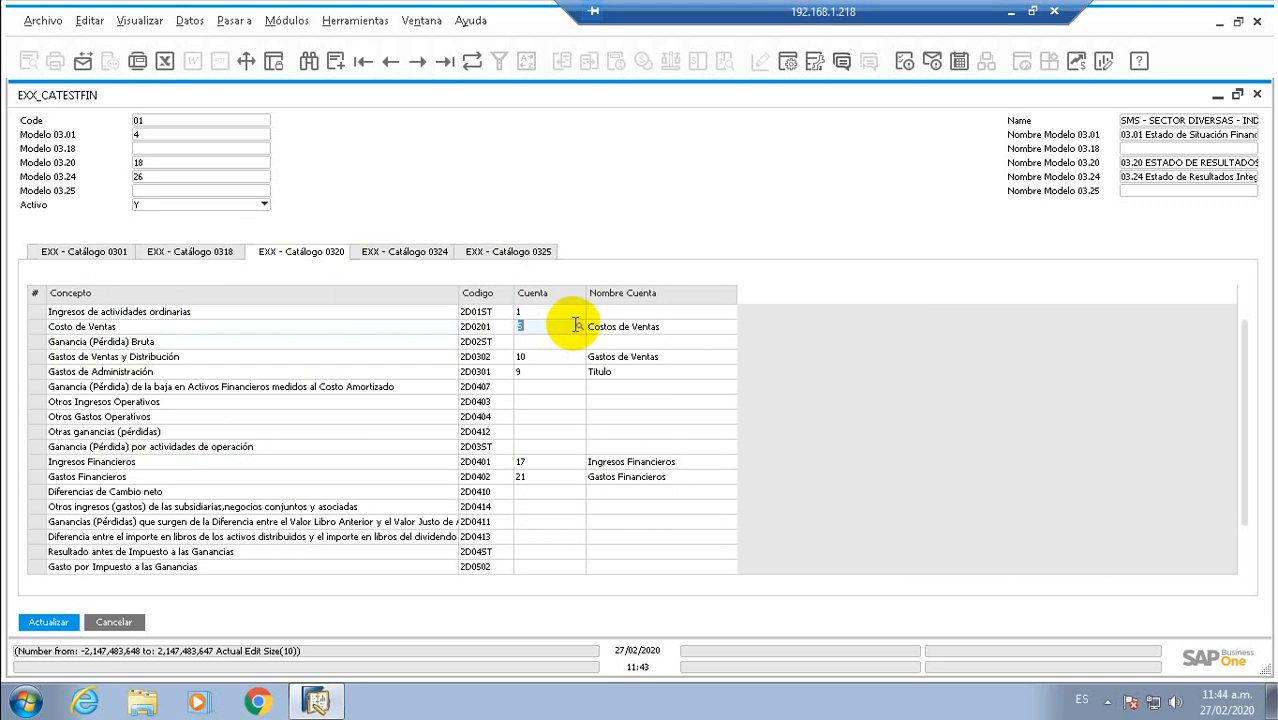
{"action": "left_click", "coordinate": [580, 326]}
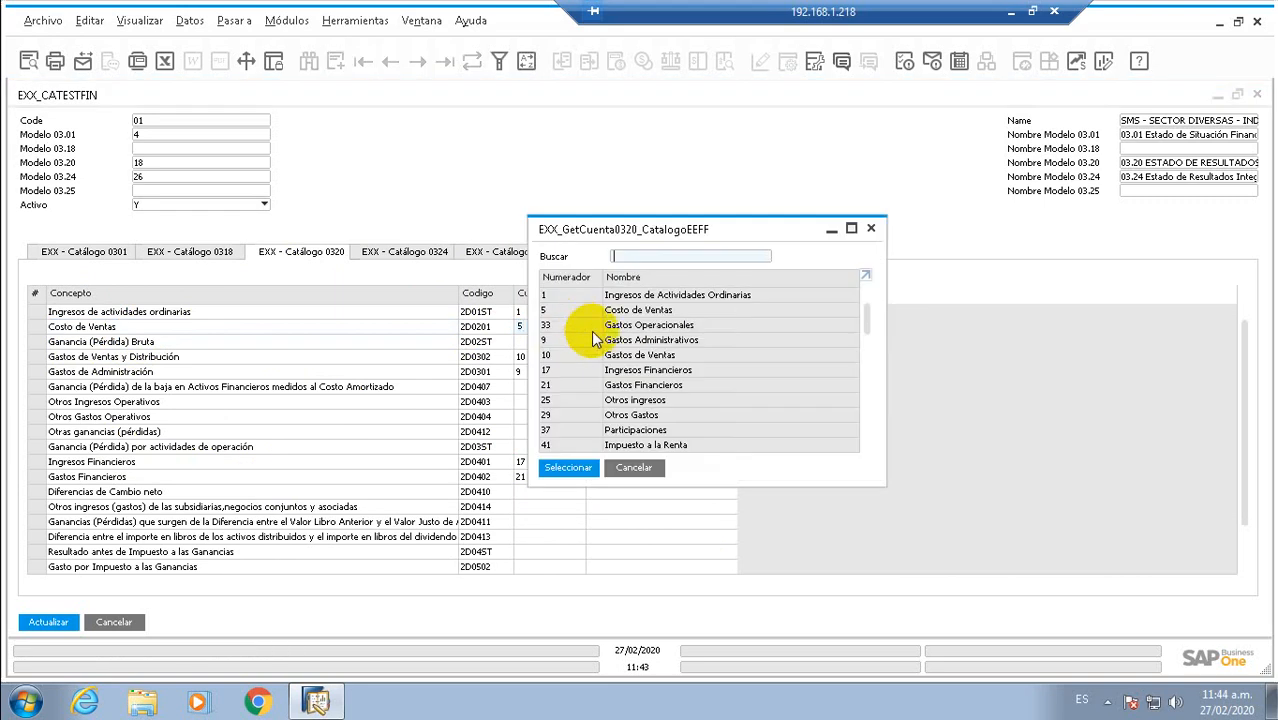
{"action": "left_click", "coordinate": [643, 312]}
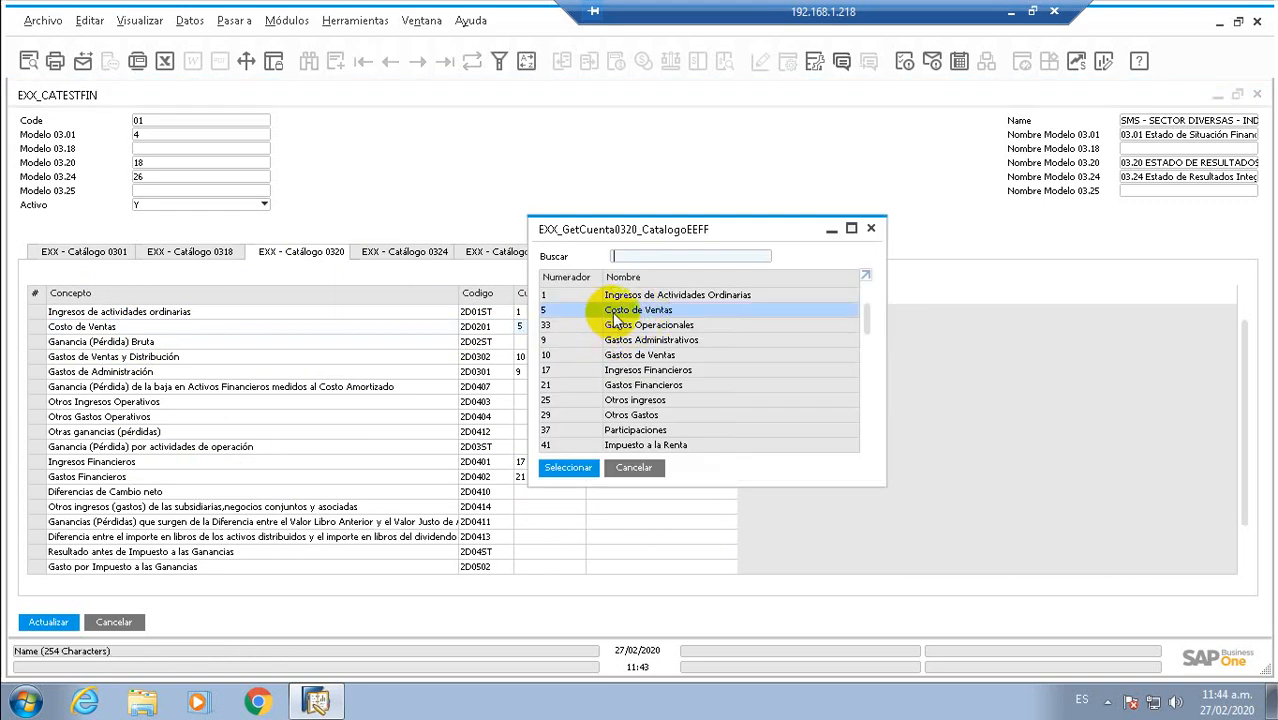
{"action": "left_click", "coordinate": [569, 469]}
{"action": "left_click", "coordinate": [702, 327]}
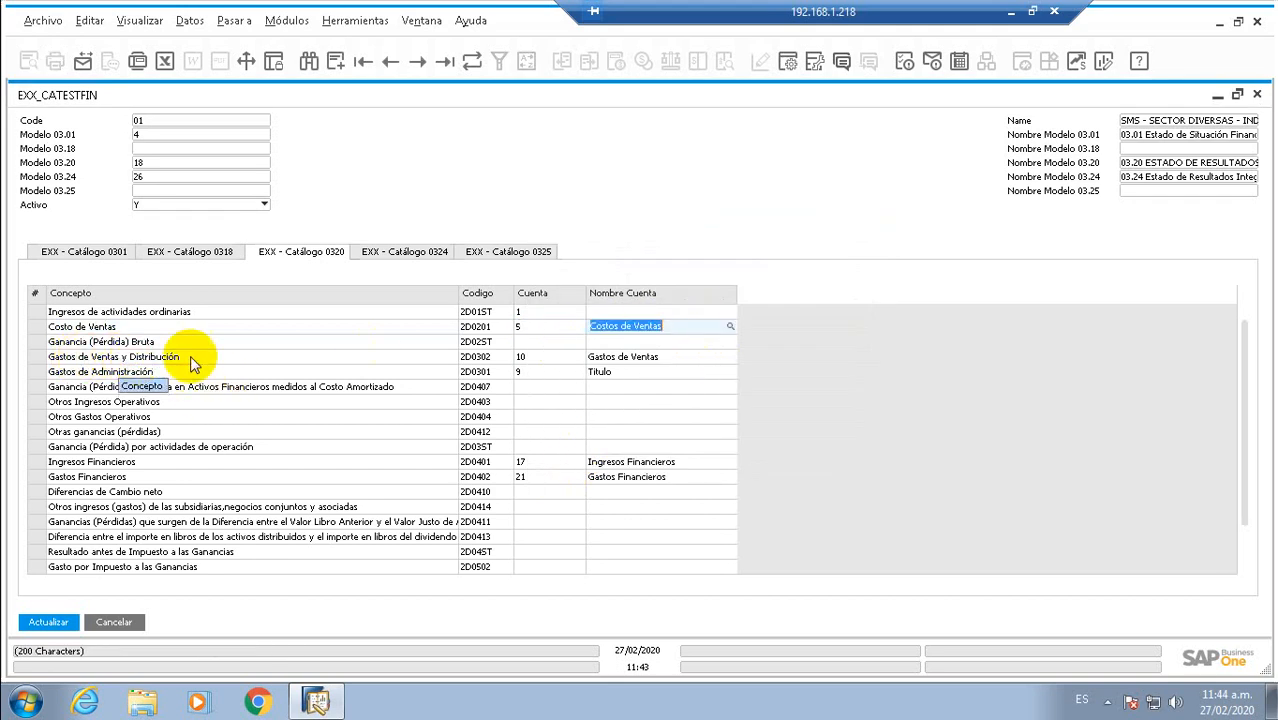
Assign account 10, Gastos de Ventas, to the Gastos de Ventas y Distribución concept in Catálogo 0320.
{"action": "left_click", "coordinate": [556, 357]}
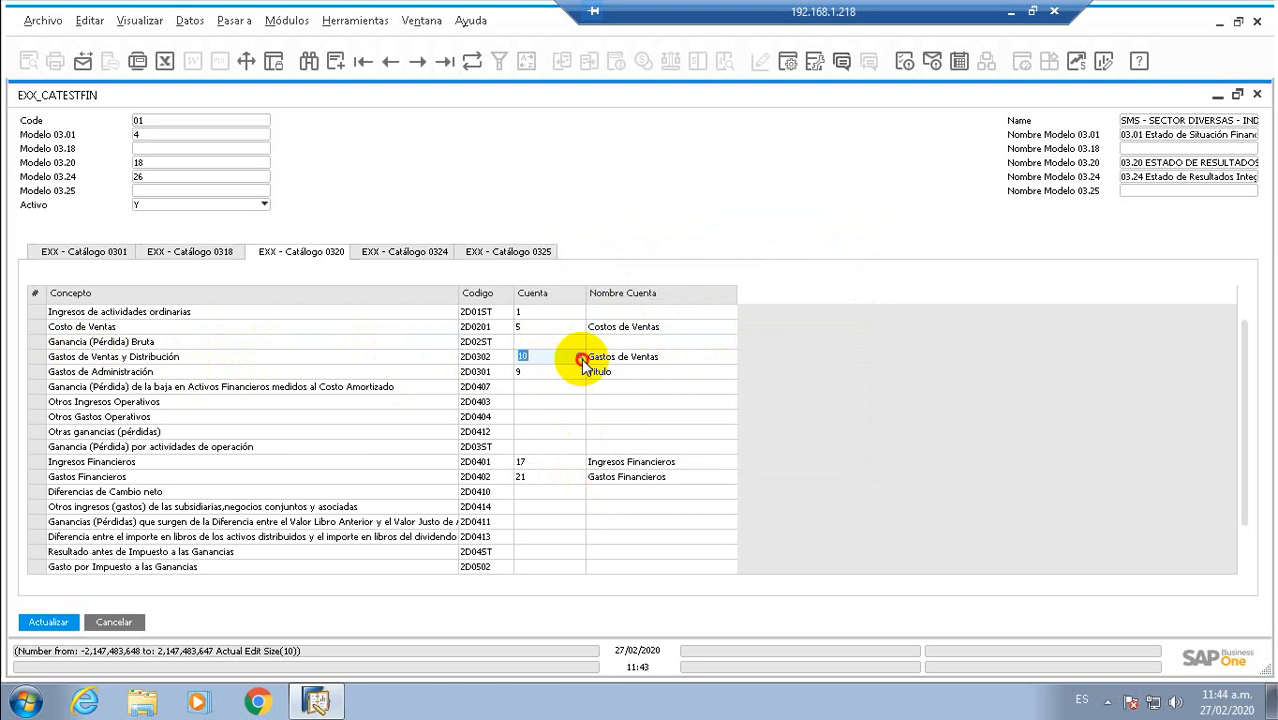
{"action": "left_click", "coordinate": [581, 357]}
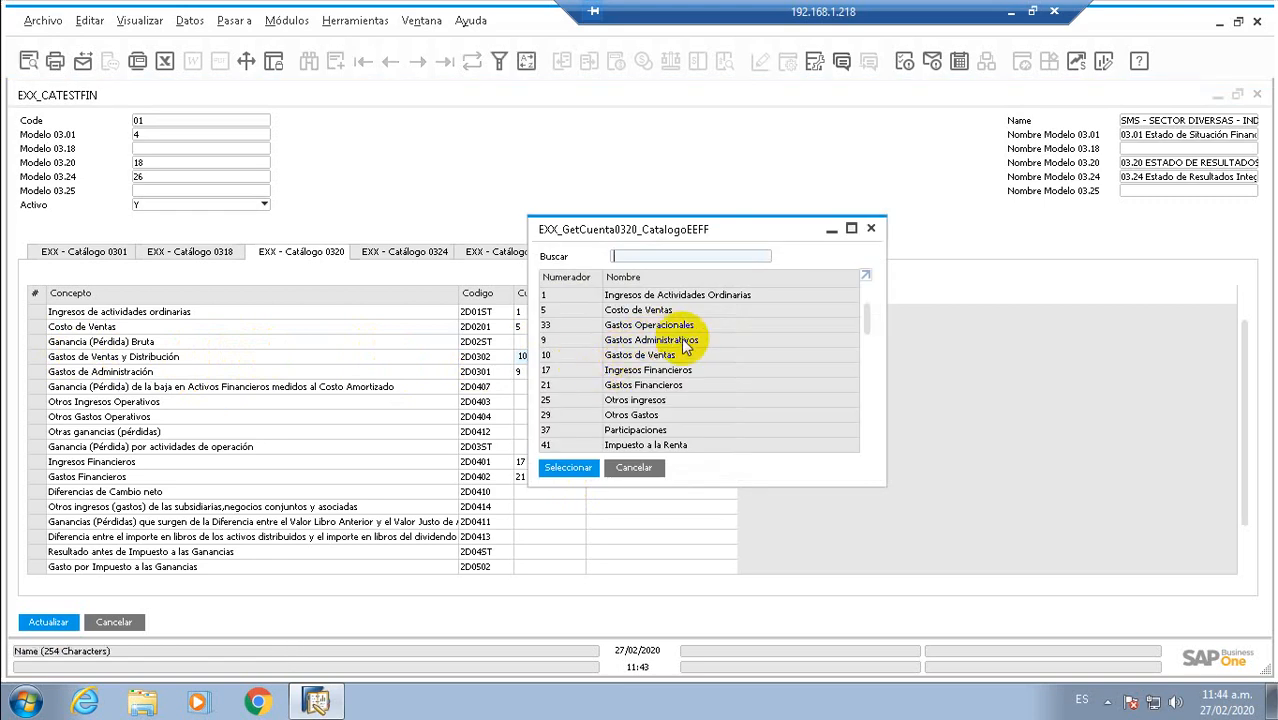
{"action": "left_click", "coordinate": [686, 357]}
{"action": "left_click", "coordinate": [578, 467]}
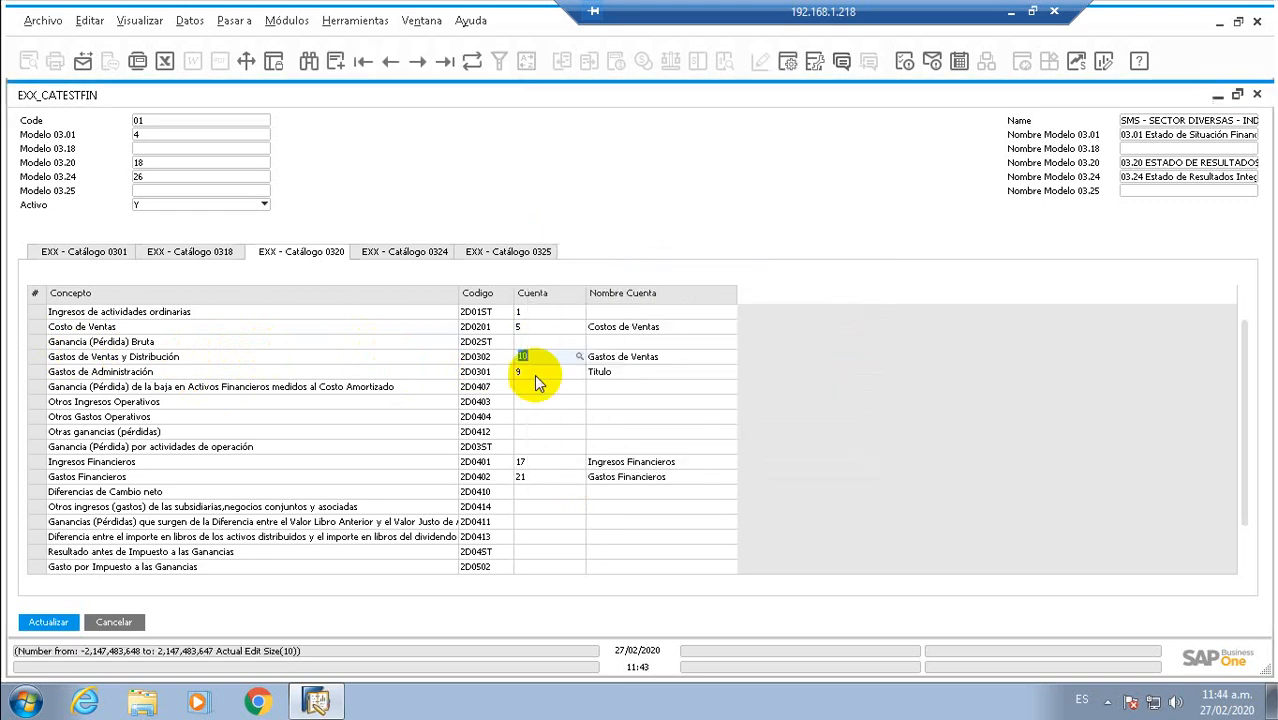
{"action": "key", "text": "Tab"}
Review the Catálogo 0320 concepts and compare its Ganancia (Pérdida) Neta del Ejercicio row with the first row of Catálogo 0324.
{"action": "scroll", "coordinate": [548, 375], "scroll_direction": "down", "scroll_amount": 1}
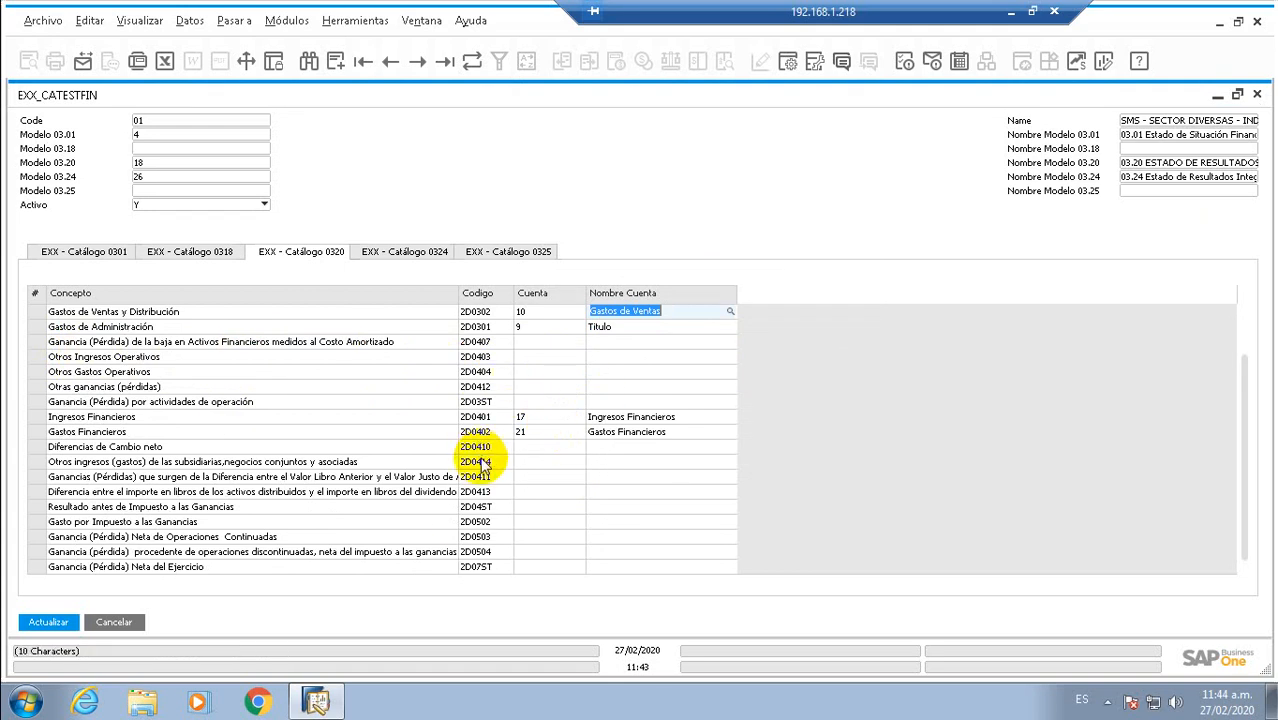
{"action": "scroll", "coordinate": [490, 458], "scroll_direction": "up", "scroll_amount": 1}
{"action": "scroll", "coordinate": [500, 465], "scroll_direction": "up", "scroll_amount": 2}
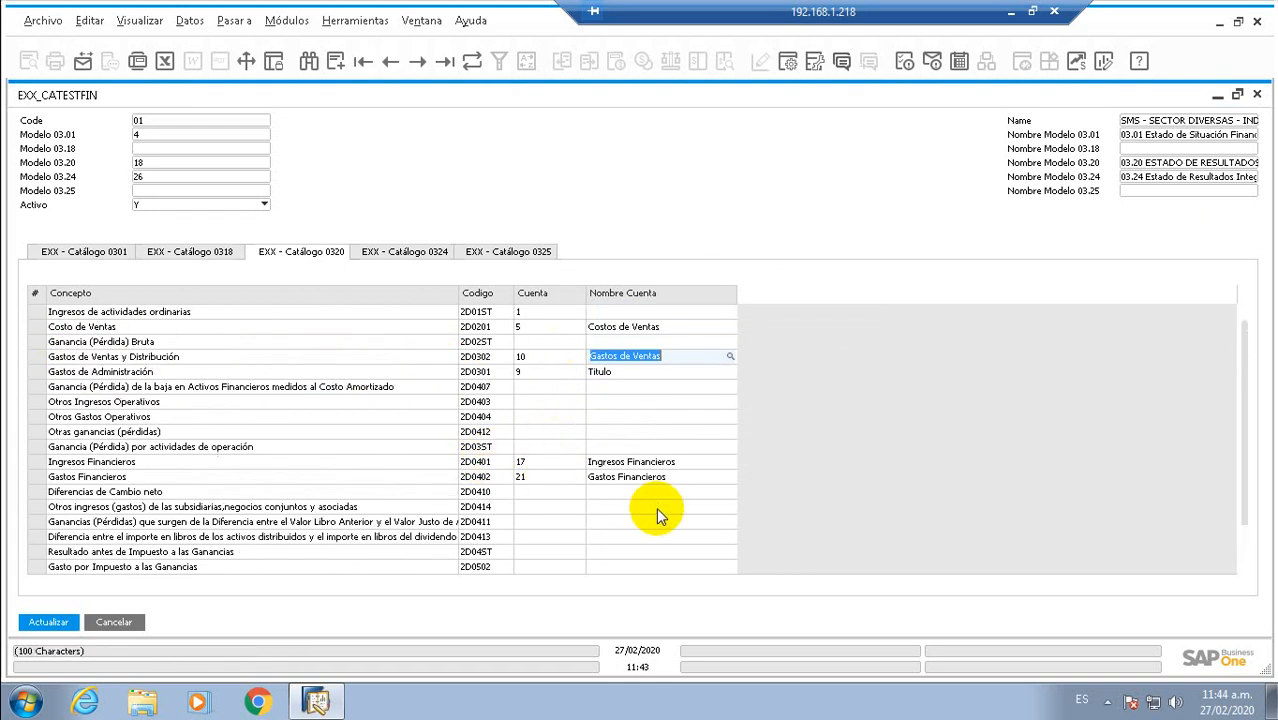
{"action": "left_click", "coordinate": [423, 255]}
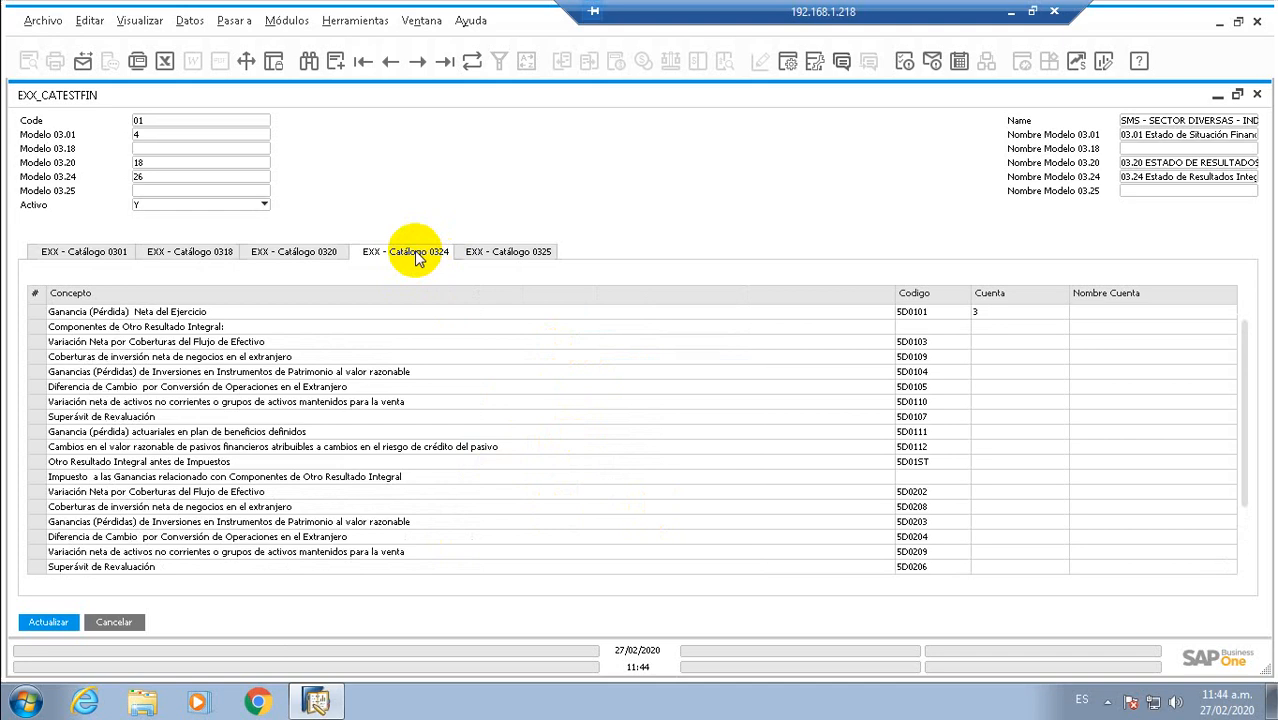
{"action": "left_click", "coordinate": [322, 251]}
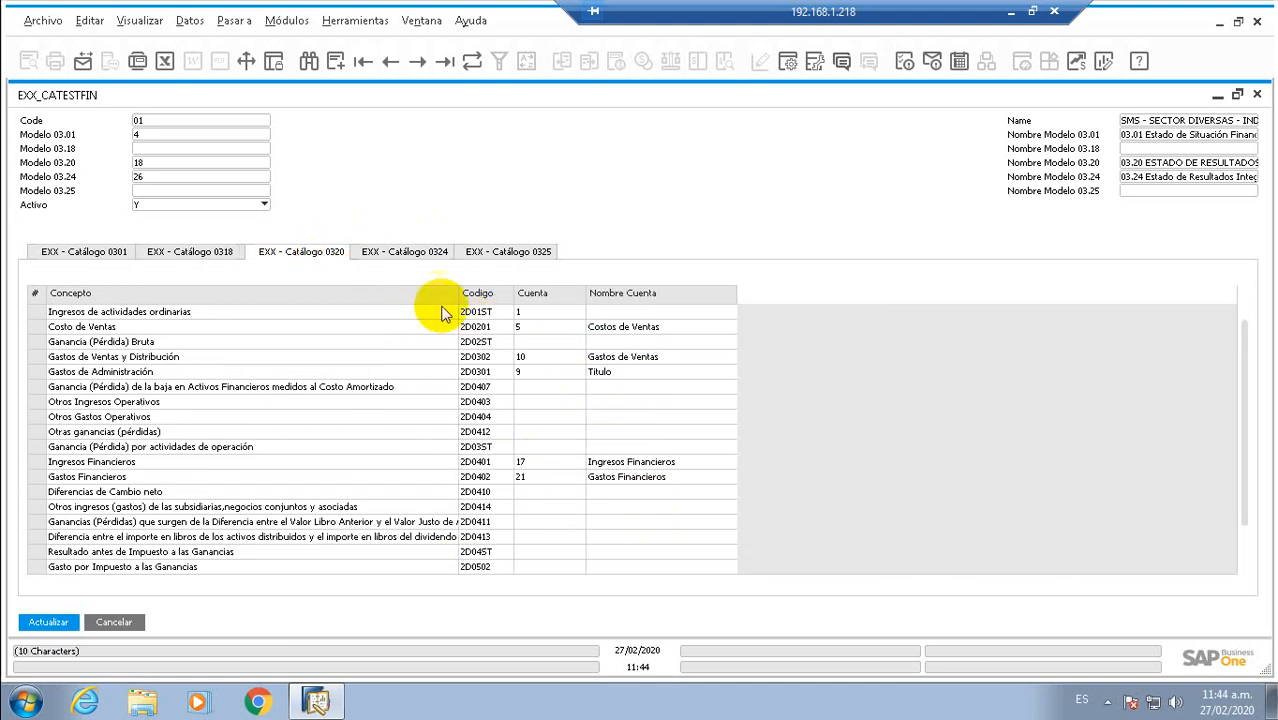
{"action": "left_click", "coordinate": [1248, 385]}
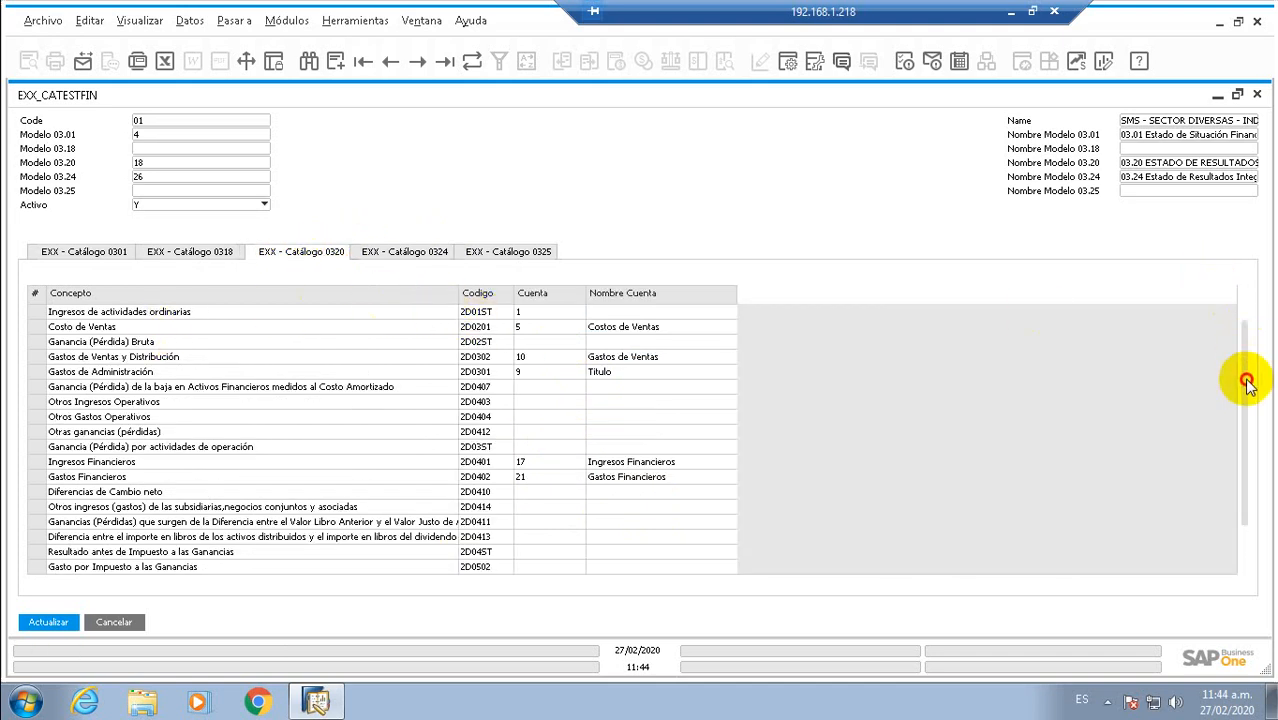
{"action": "left_click_drag", "start_coordinate": [1248, 385], "coordinate": [1247, 479]}
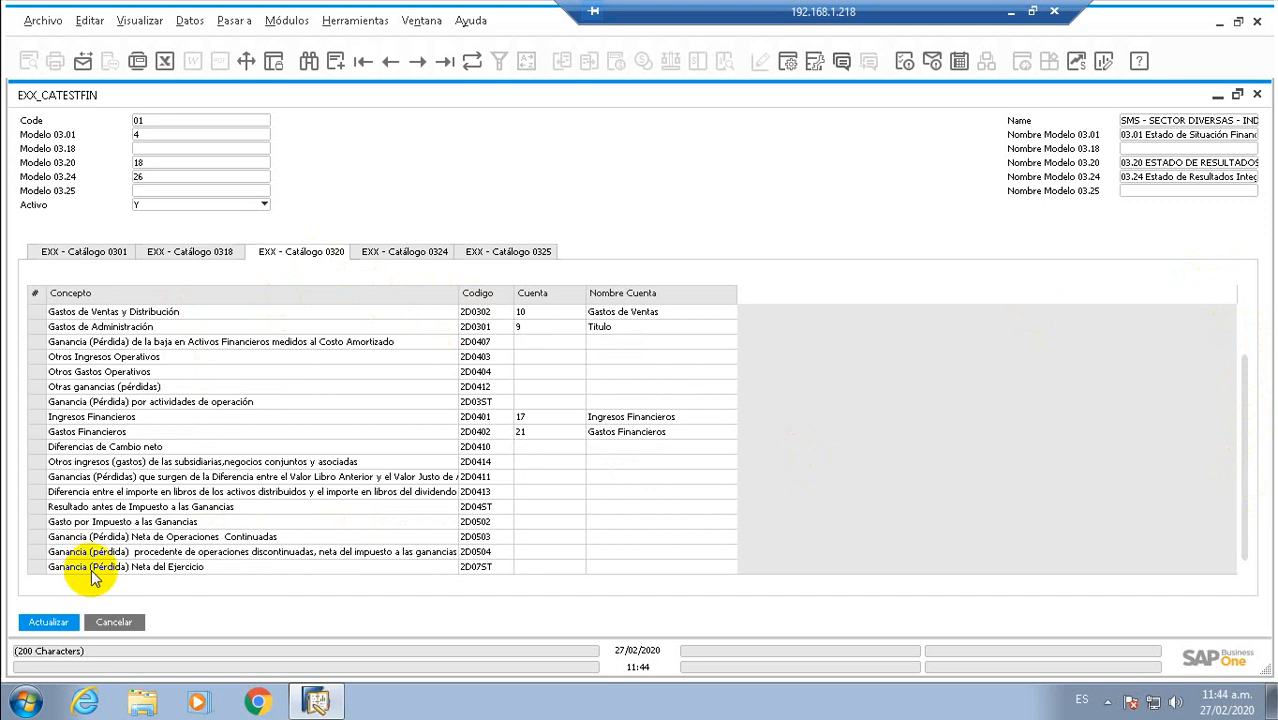
Examine the account cell of Ganancia (Pérdida) Neta del Ejercicio in Catálogo 0320, then all the concepts listed in Catálogo 0324.
{"action": "left_click", "coordinate": [561, 571]}
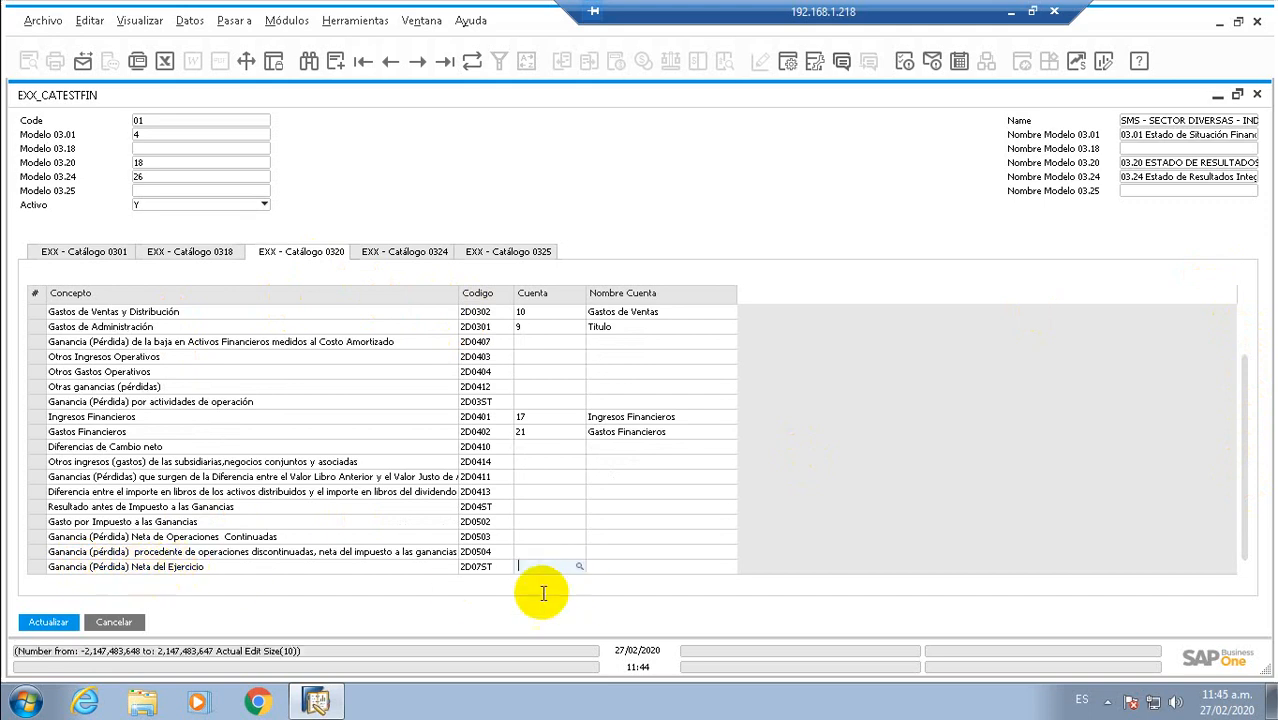
{"action": "left_click", "coordinate": [430, 254]}
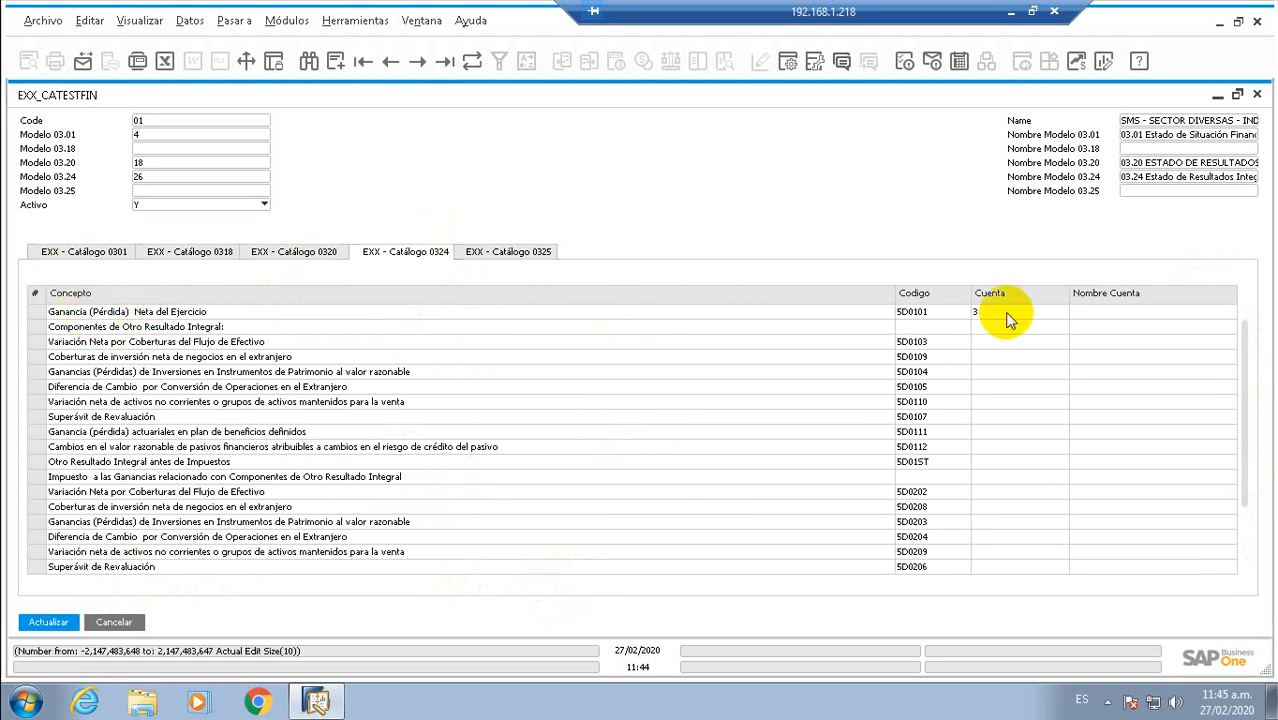
{"action": "scroll", "coordinate": [100, 380], "scroll_direction": "down", "scroll_amount": 3}
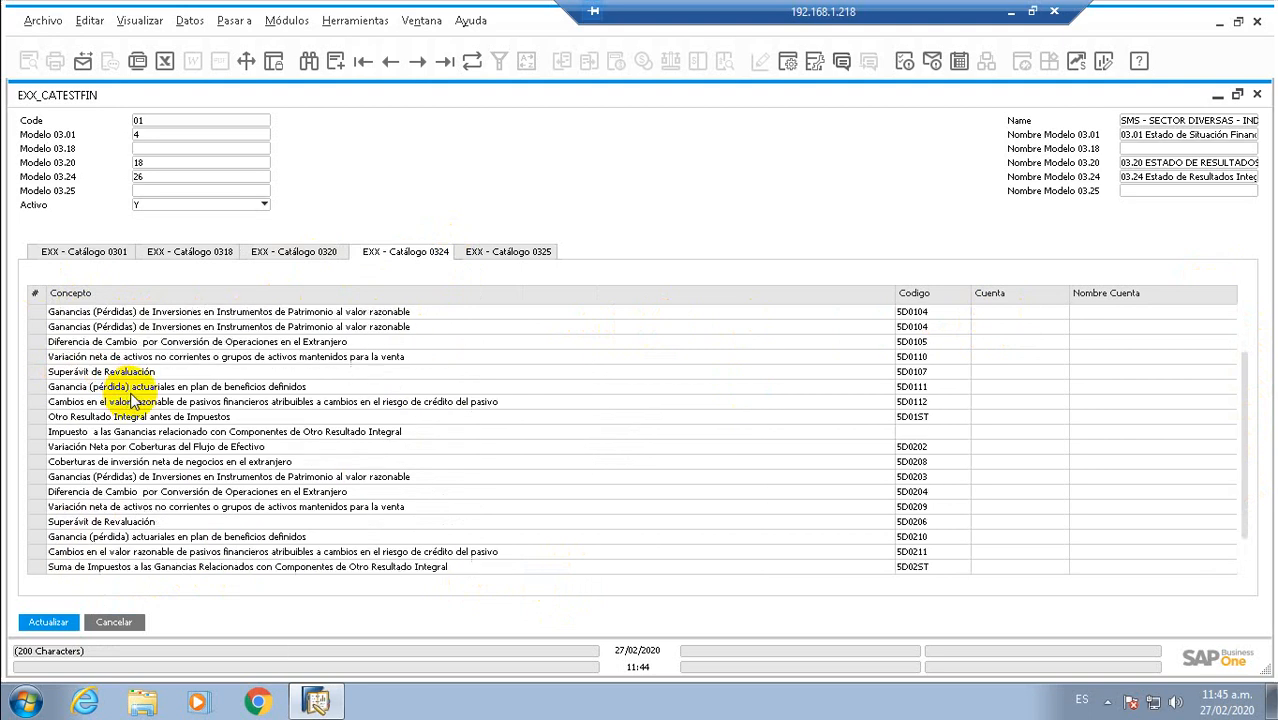
{"action": "scroll", "coordinate": [130, 398], "scroll_direction": "up", "scroll_amount": 3}
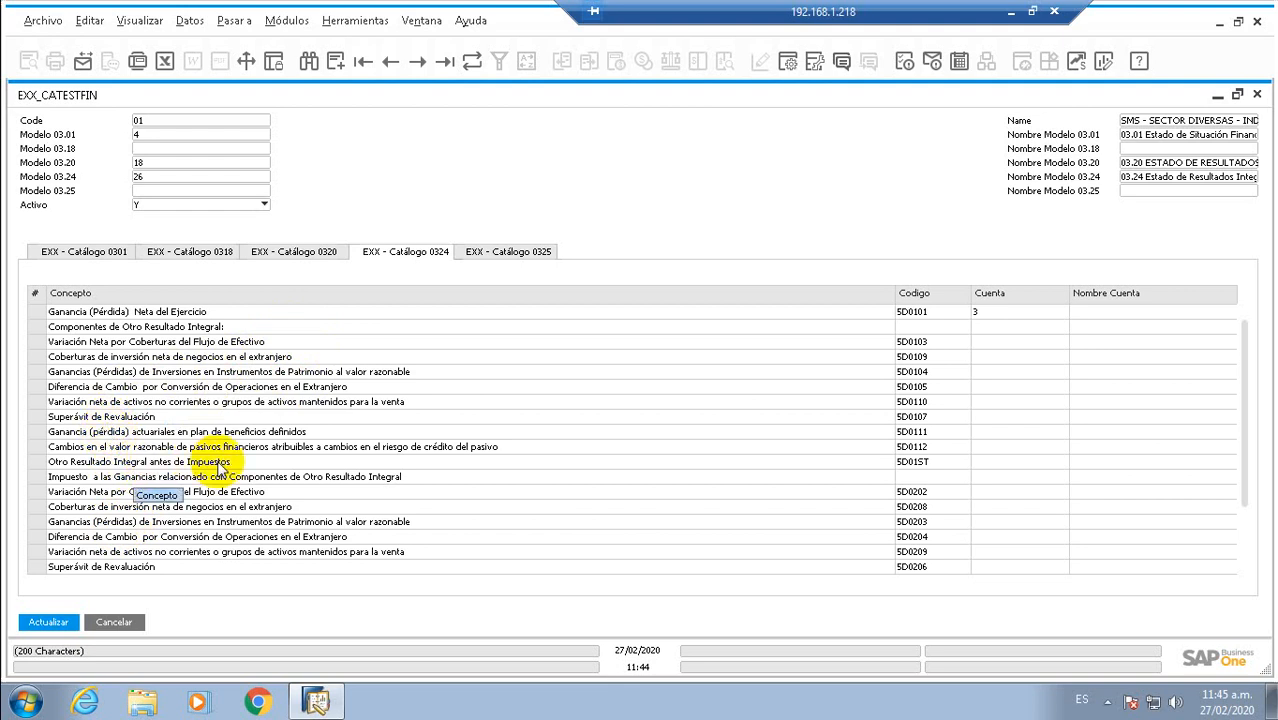
{"action": "scroll", "coordinate": [268, 490], "scroll_direction": "down", "scroll_amount": 5}
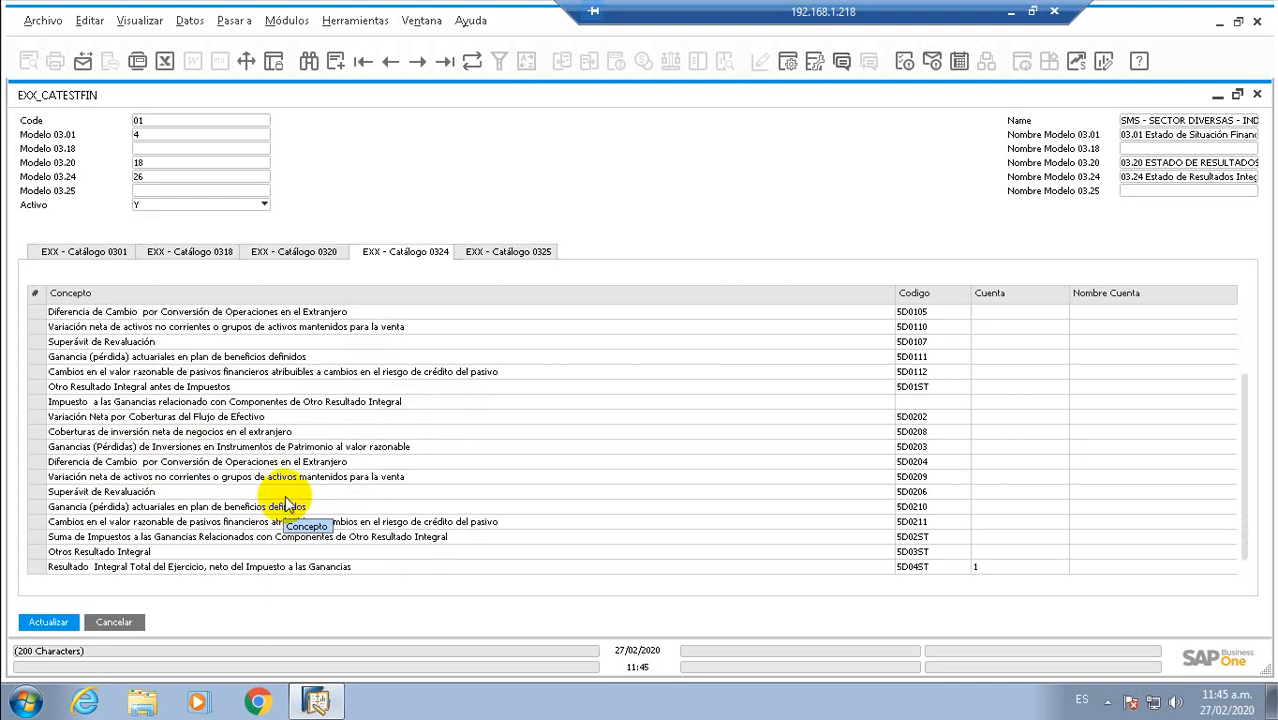
{"action": "scroll", "coordinate": [320, 506], "scroll_direction": "up", "scroll_amount": 3}
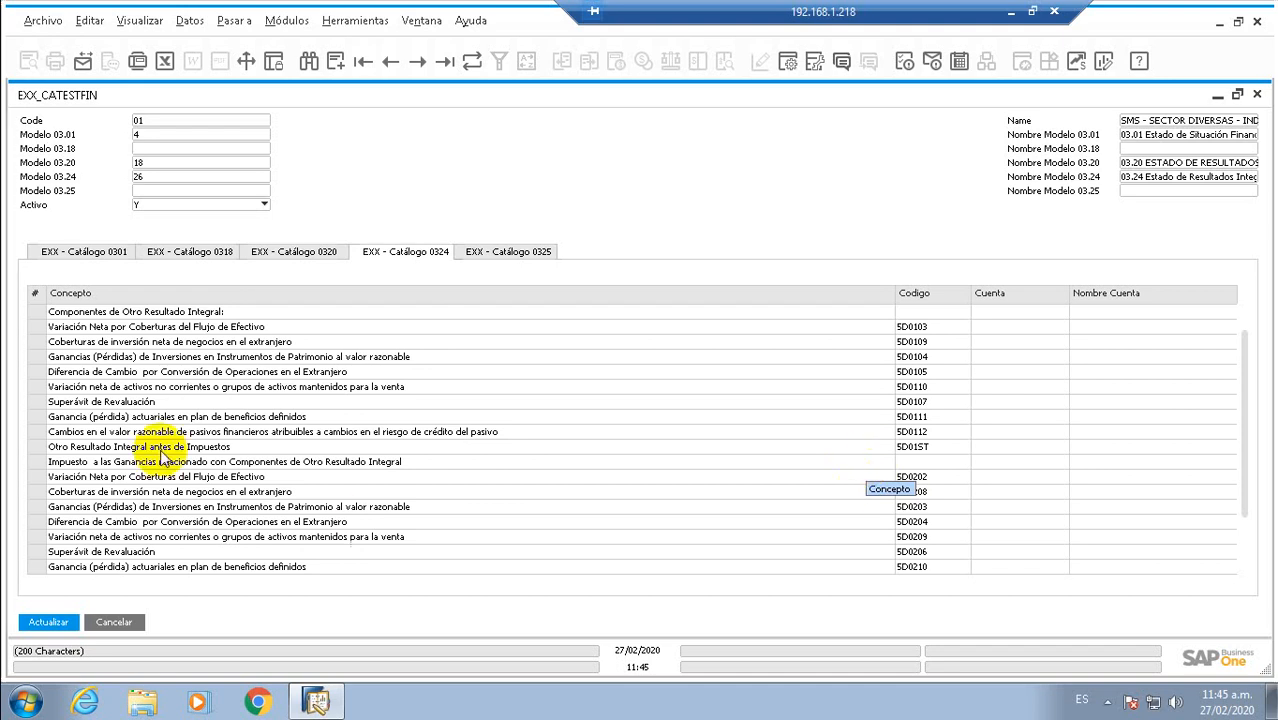
{"action": "scroll", "coordinate": [190, 405], "scroll_direction": "down", "scroll_amount": 2}
{"action": "scroll", "coordinate": [180, 470], "scroll_direction": "up", "scroll_amount": 3}
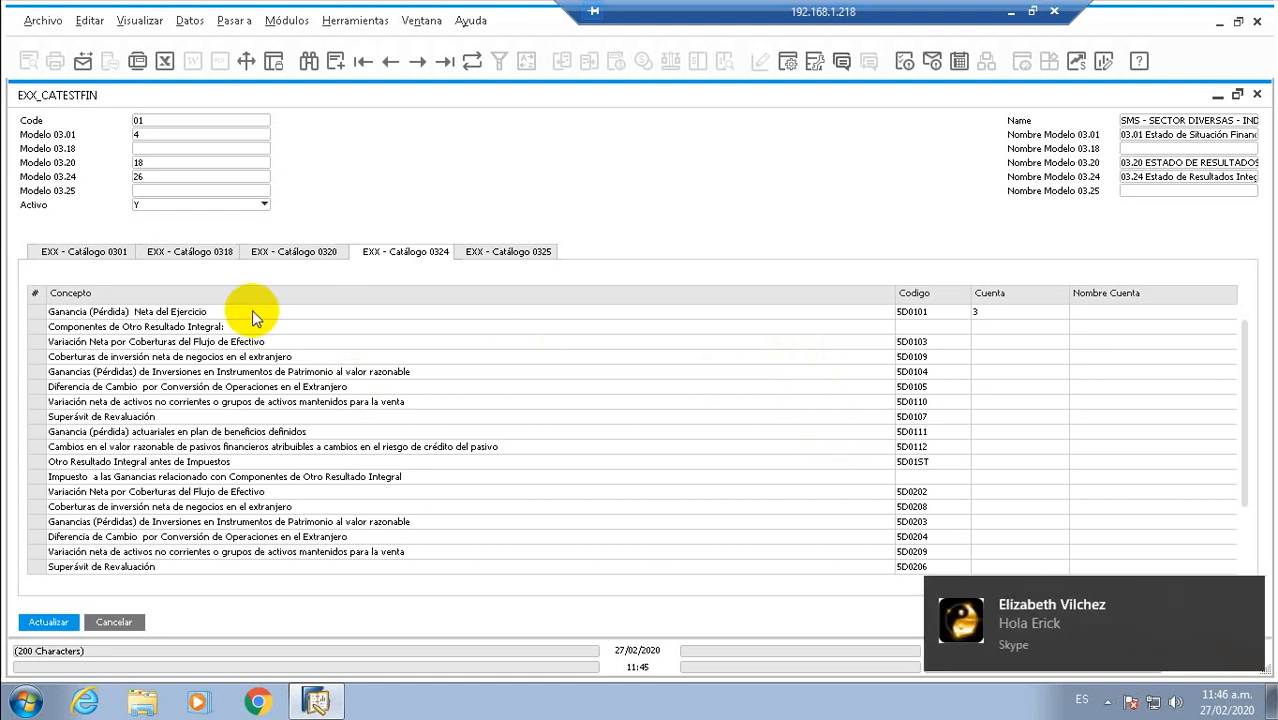
{"action": "left_click", "coordinate": [1245, 597]}
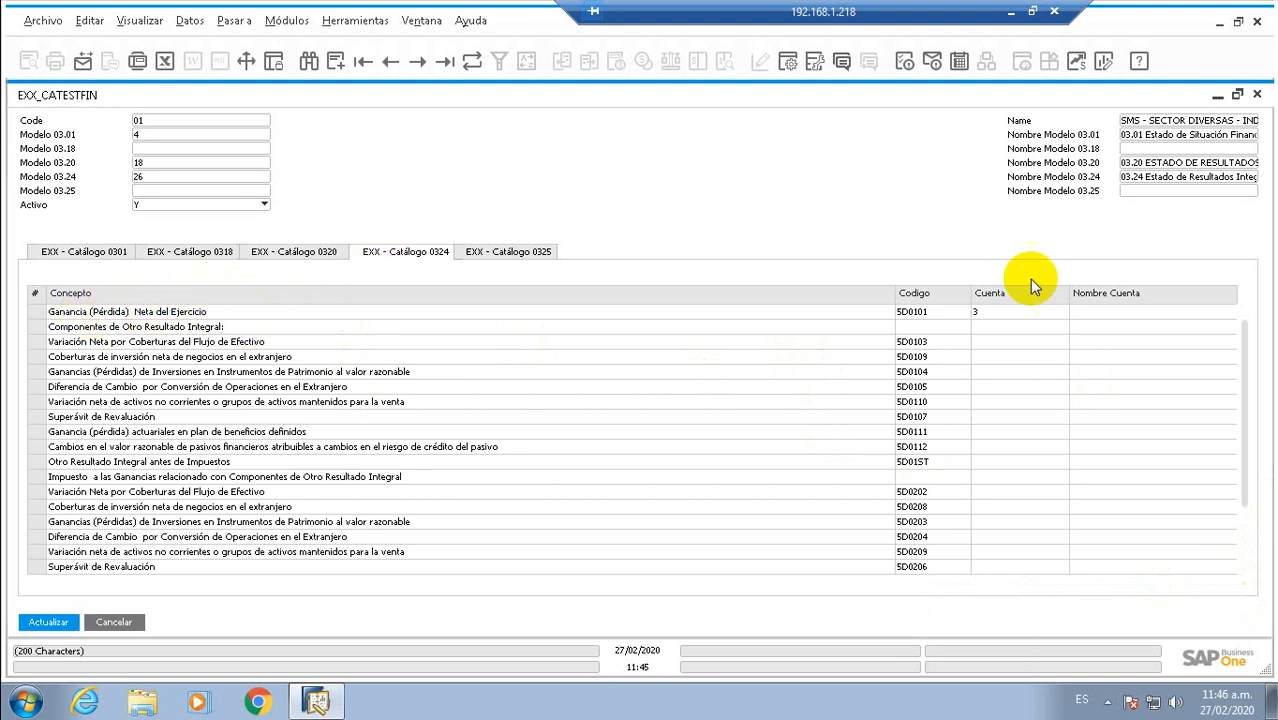
Assign account 3, Ganancia (Pérdida) Neta del Ejercicio, to concept 5D0101 in Catálogo 0324.
{"action": "left_click", "coordinate": [1040, 316]}
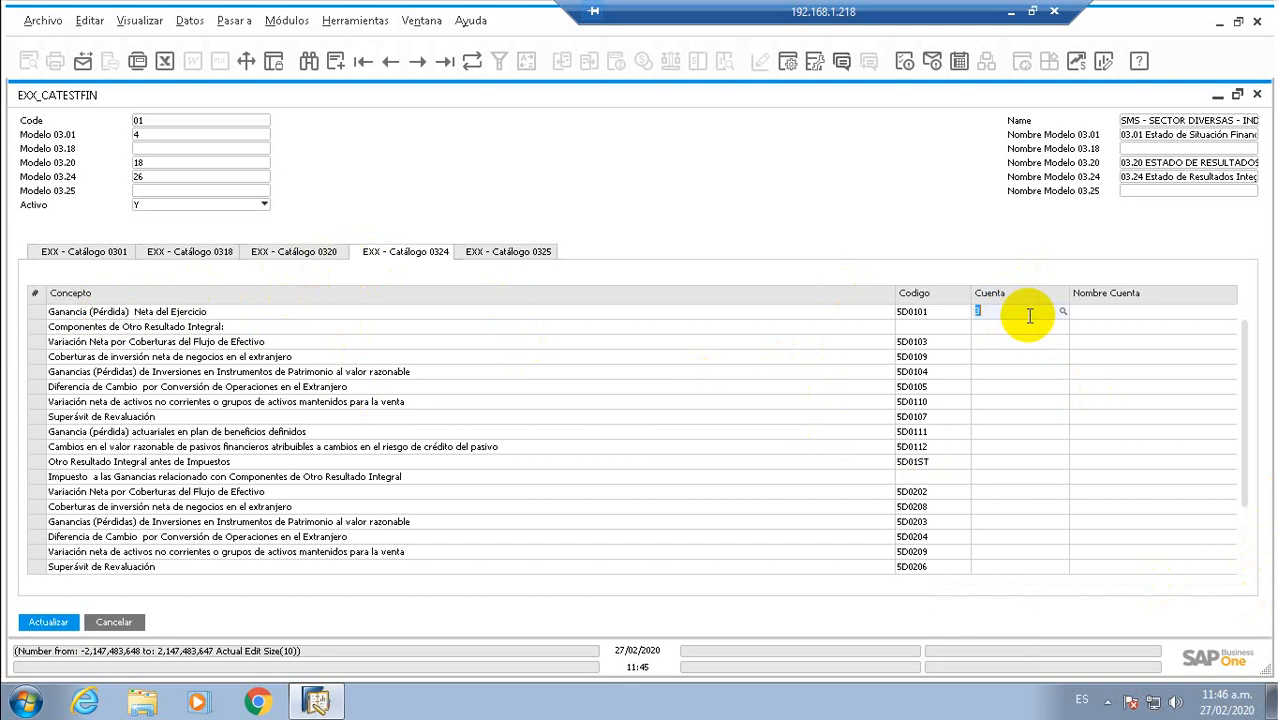
{"action": "left_click", "coordinate": [1063, 312]}
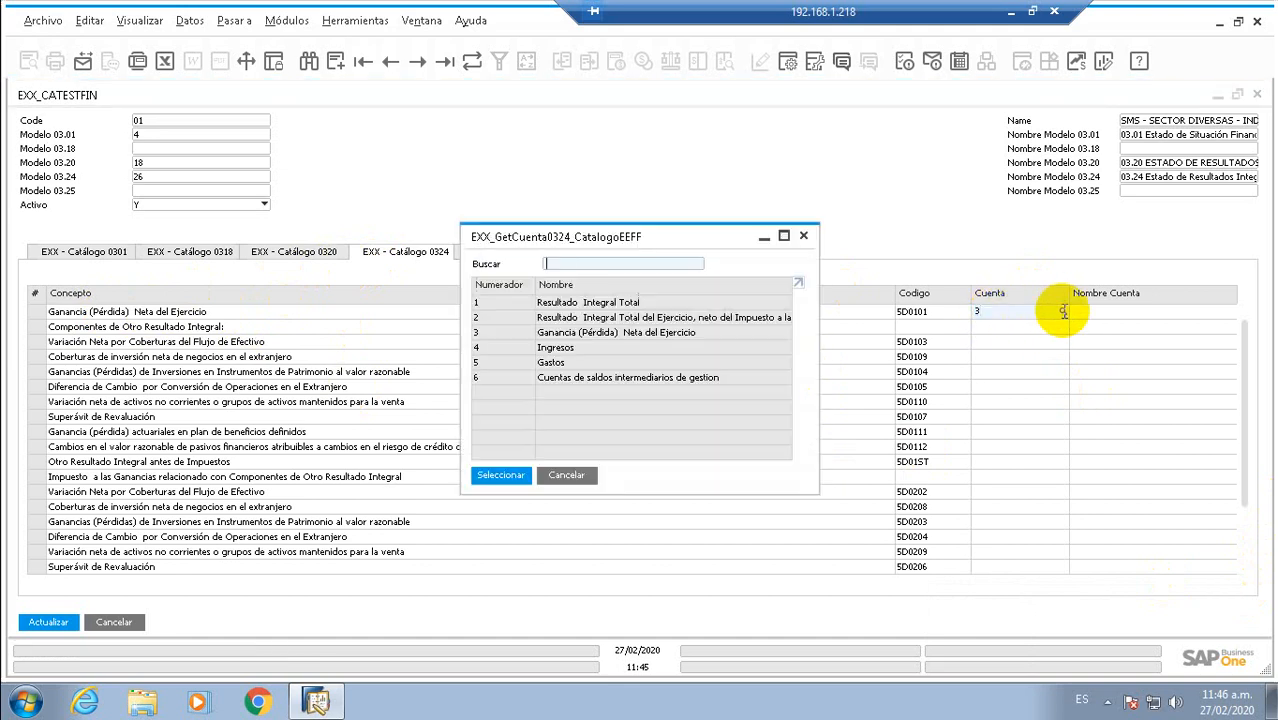
{"action": "double_click", "coordinate": [611, 338]}
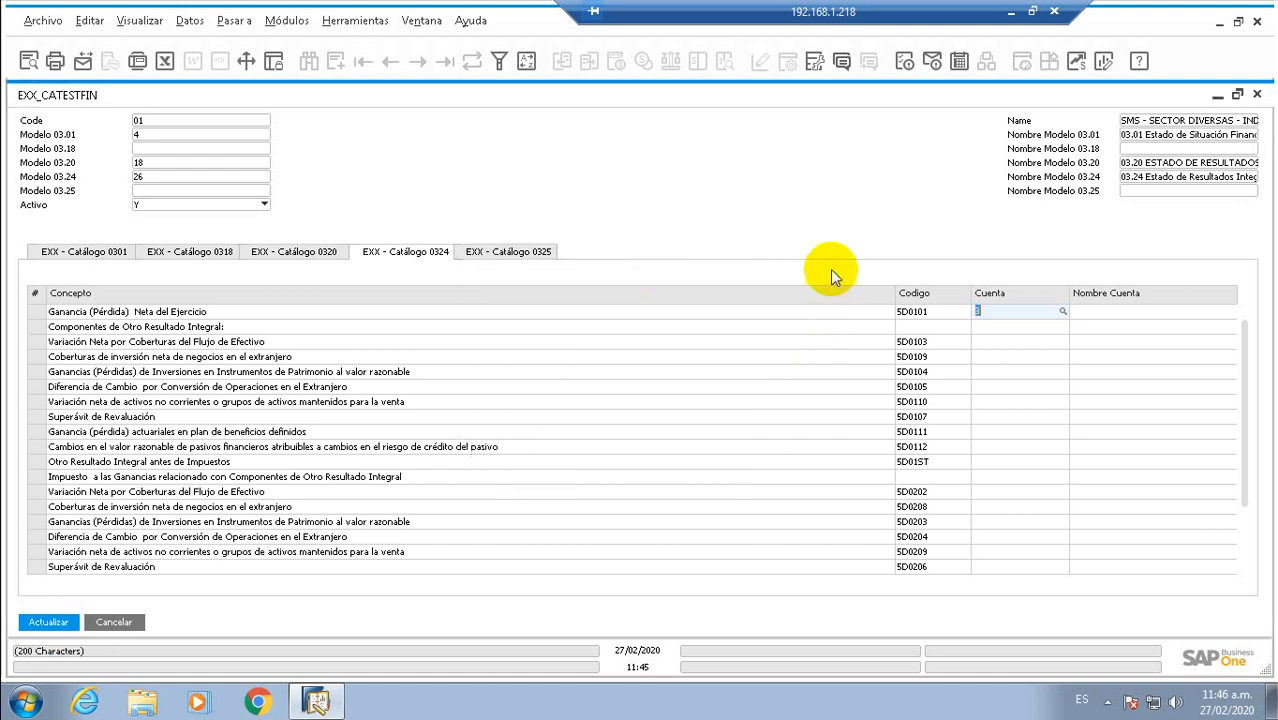
Check the accounts of concept 5D04ST, Resultado Integral Total del Ejercicio, and concept 5D0101 in Catálogo 0324.
{"action": "left_click_drag", "start_coordinate": [1247, 354], "coordinate": [1264, 531]}
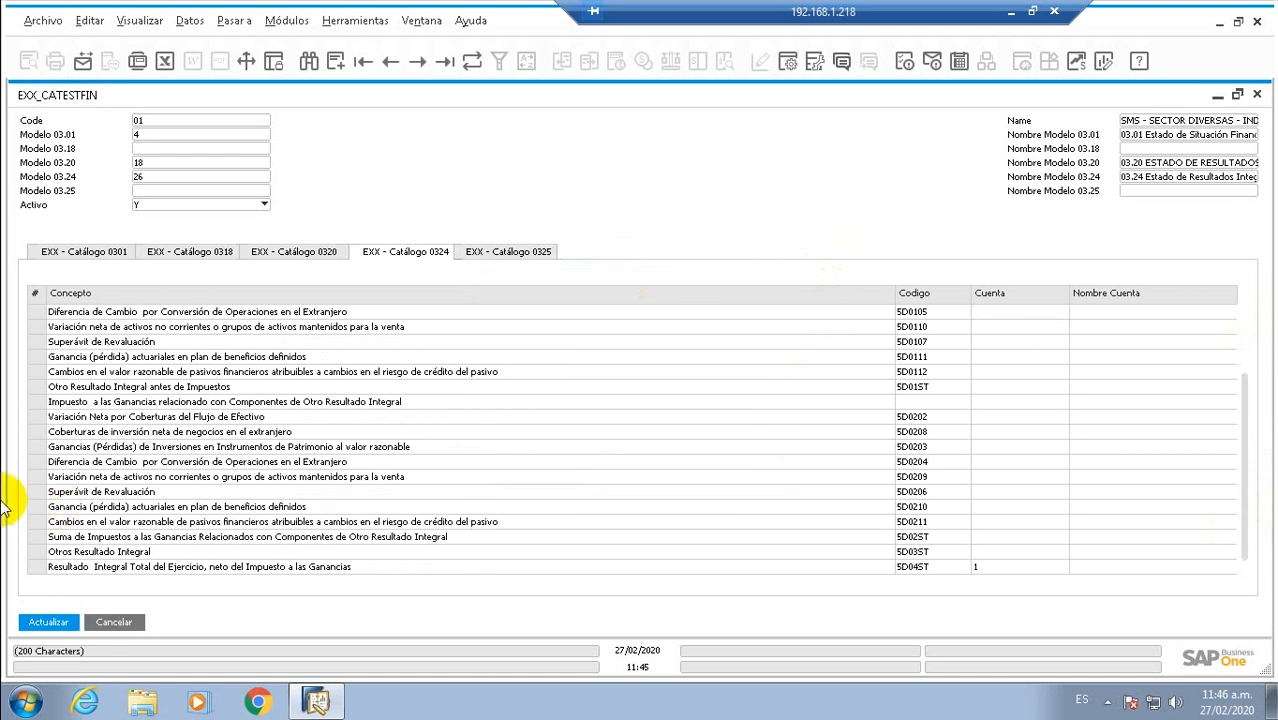
{"action": "left_click", "coordinate": [1049, 563]}
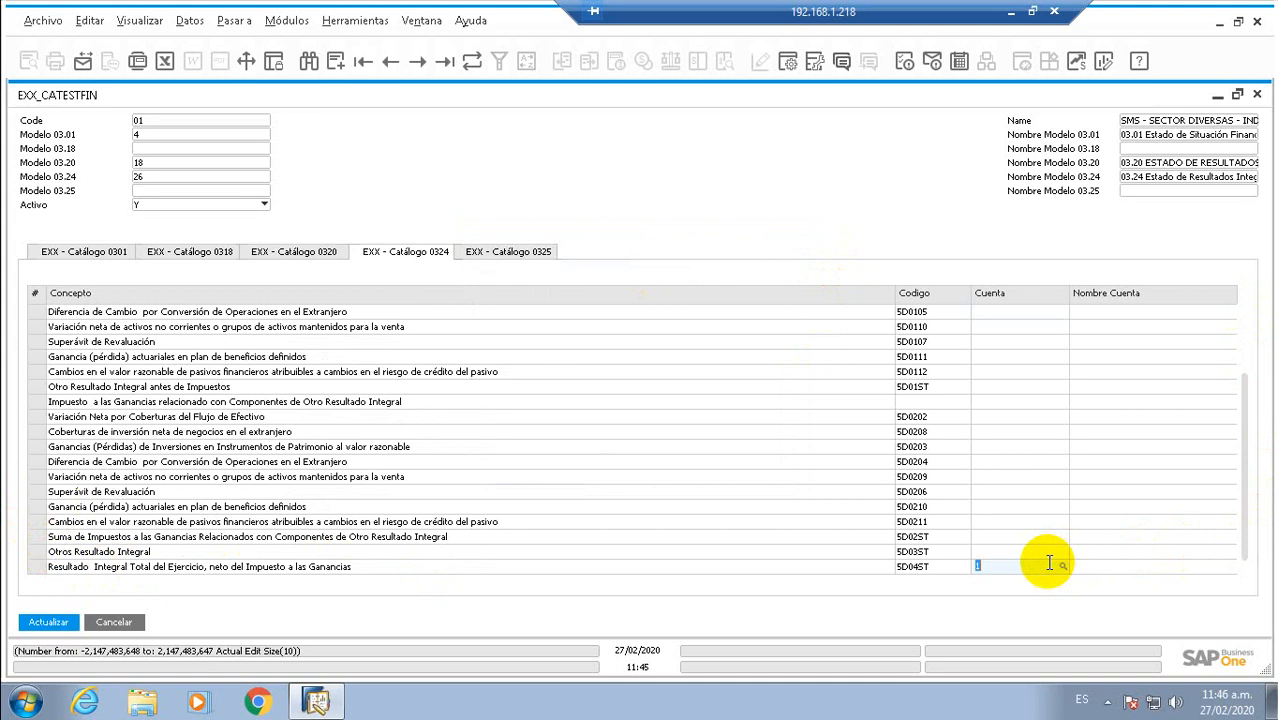
{"action": "scroll", "coordinate": [1040, 558], "scroll_direction": "up", "scroll_amount": 3}
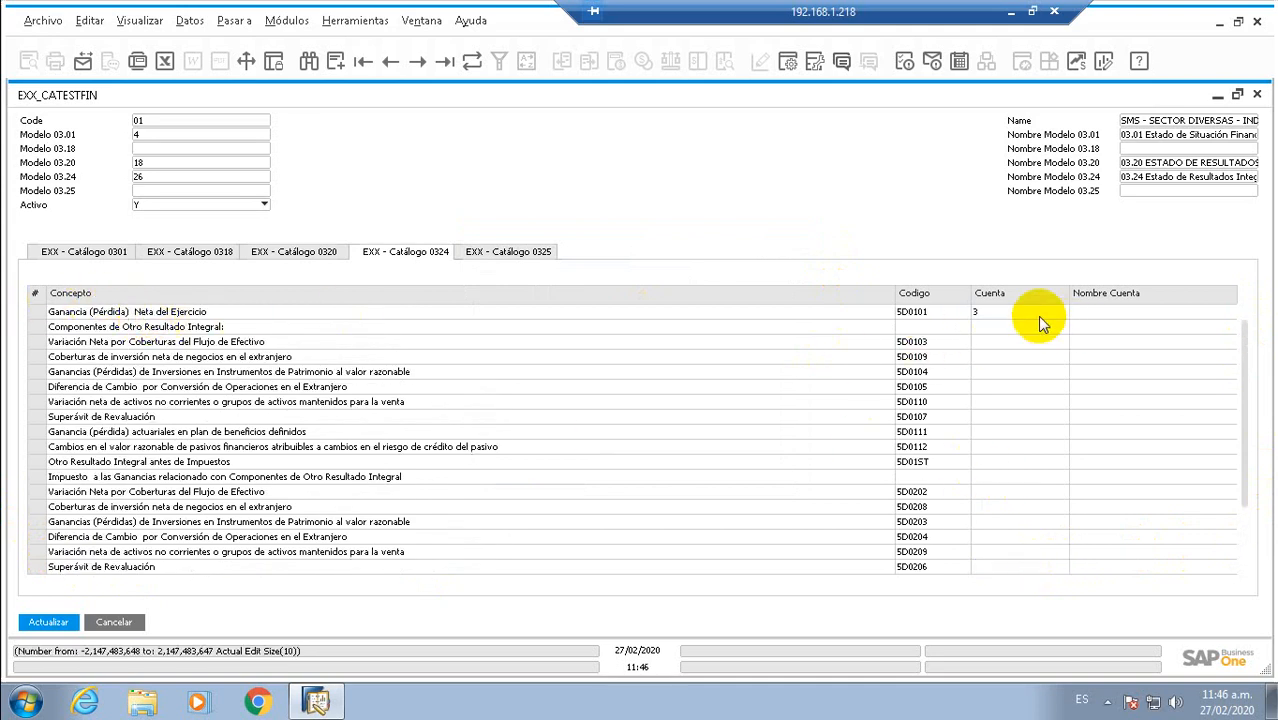
{"action": "scroll", "coordinate": [992, 351], "scroll_direction": "down", "scroll_amount": 3}
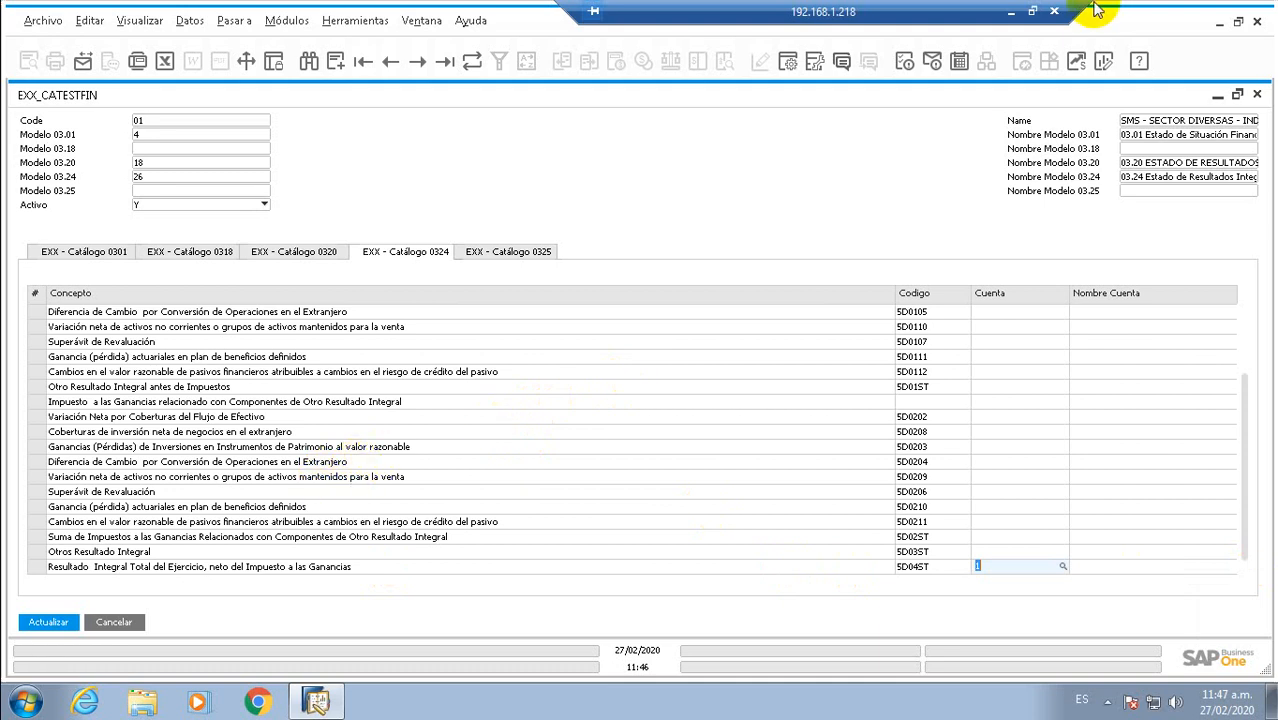
Minimize the remote SAP session and open Skype on the local computer.
{"action": "left_click", "coordinate": [1011, 14]}
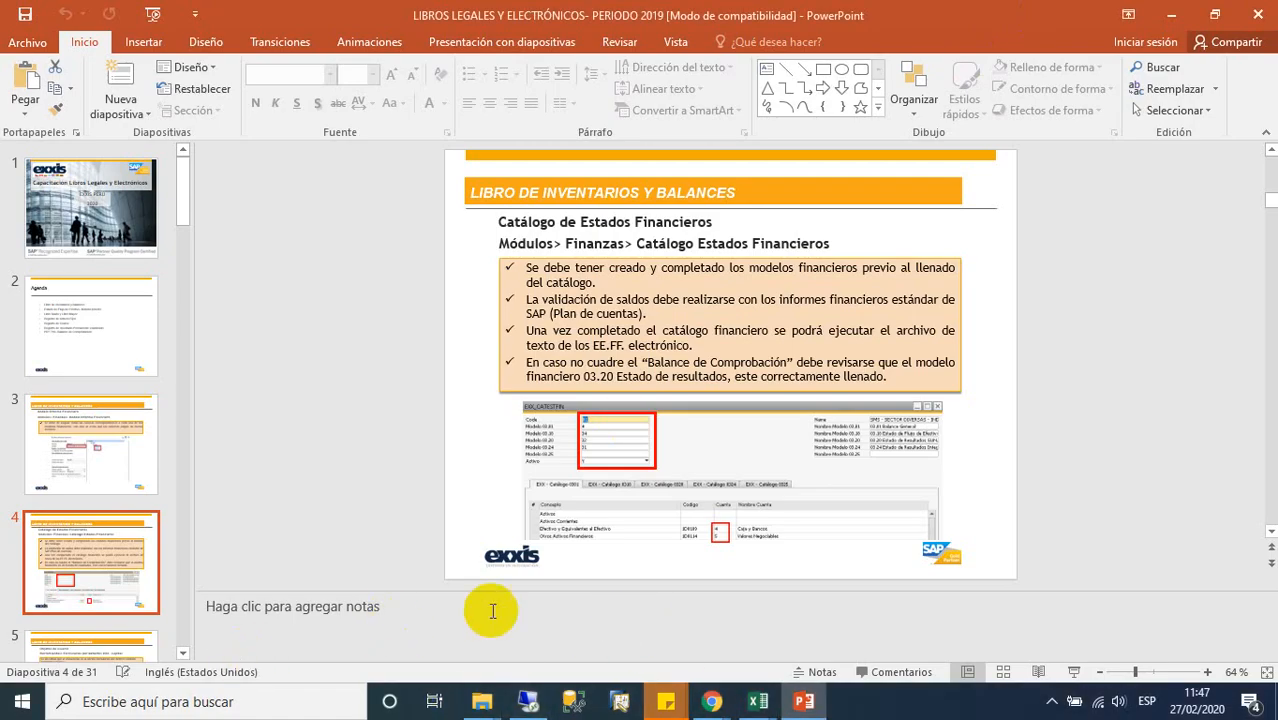
{"action": "left_click", "coordinate": [172, 706]}
{"action": "type", "text": "SKY"}
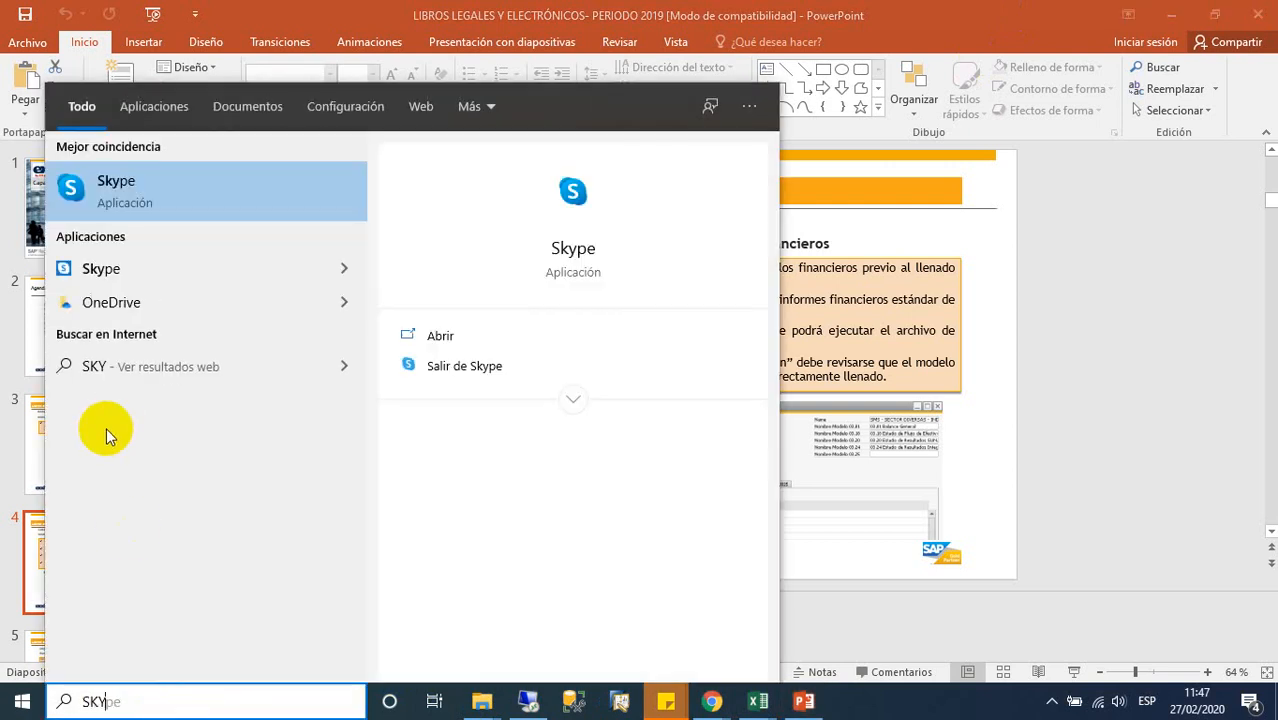
{"action": "left_click", "coordinate": [302, 193]}
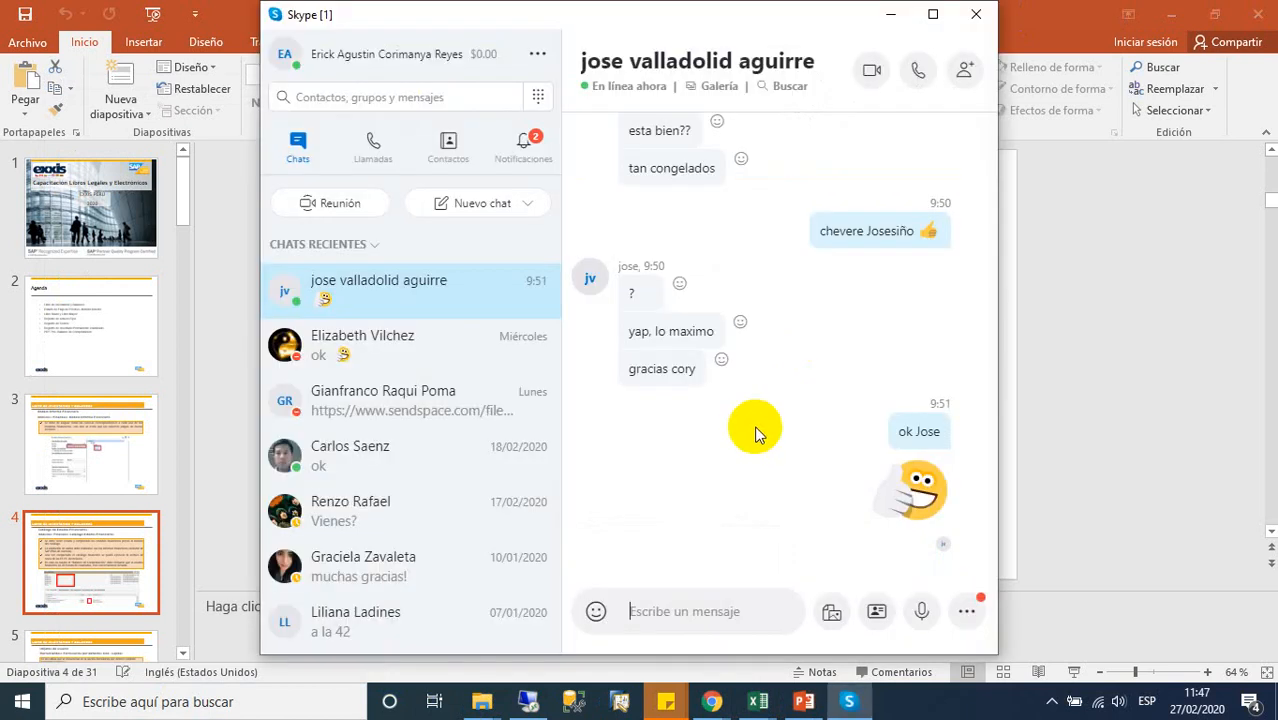
Sign out of Skype, keeping the app and account settings on this device, and close its window.
{"action": "left_click", "coordinate": [538, 54]}
{"action": "left_click", "coordinate": [597, 174]}
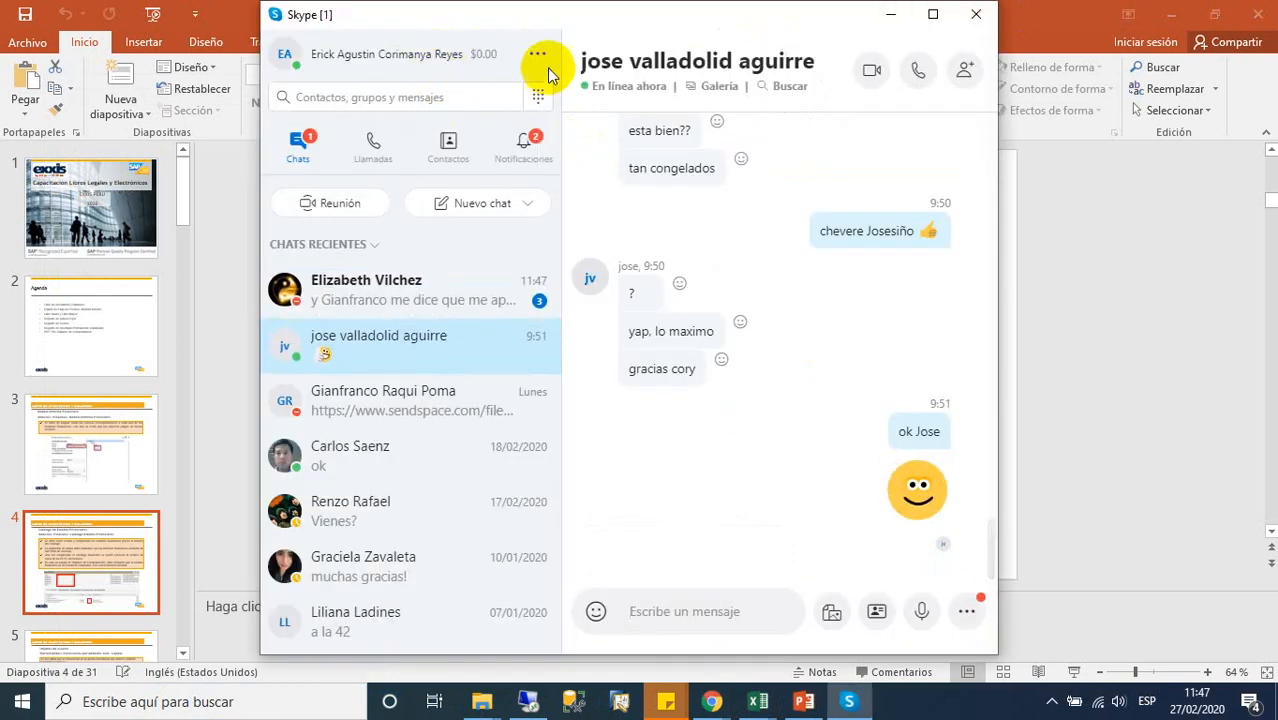
{"action": "left_click", "coordinate": [538, 54]}
{"action": "left_click", "coordinate": [592, 168]}
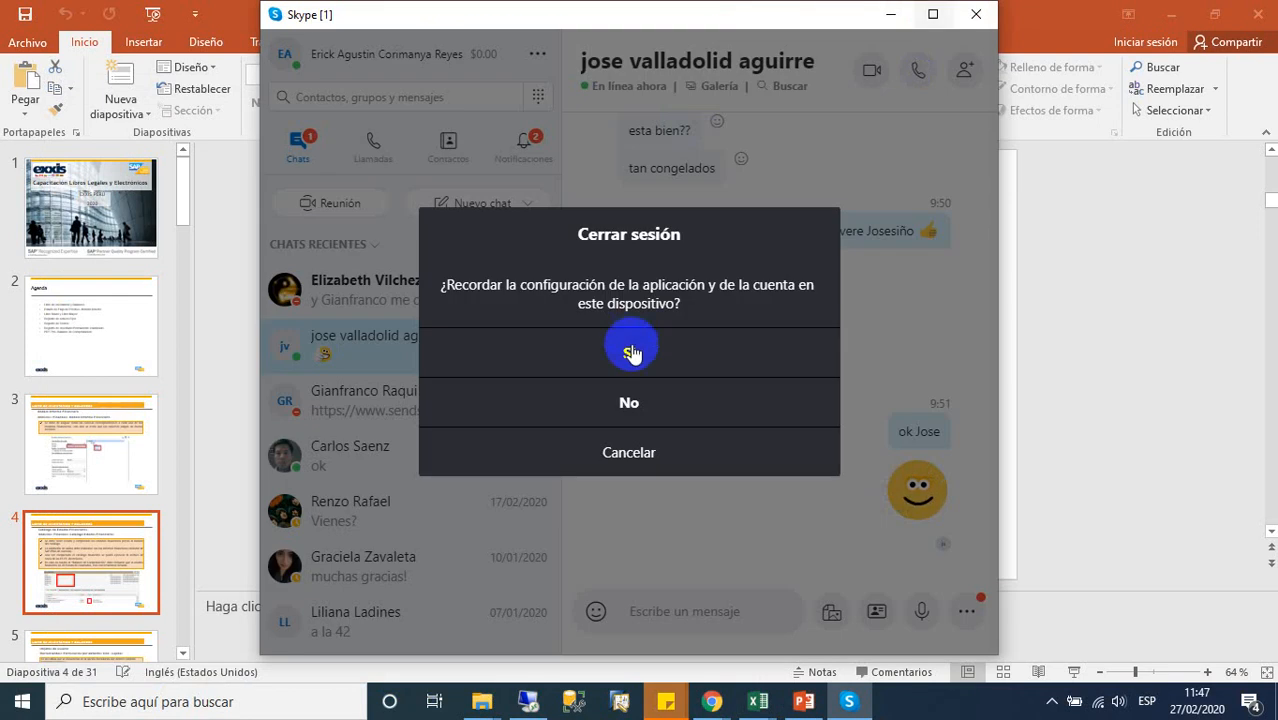
{"action": "left_click", "coordinate": [628, 352]}
{"action": "left_click", "coordinate": [895, 14]}
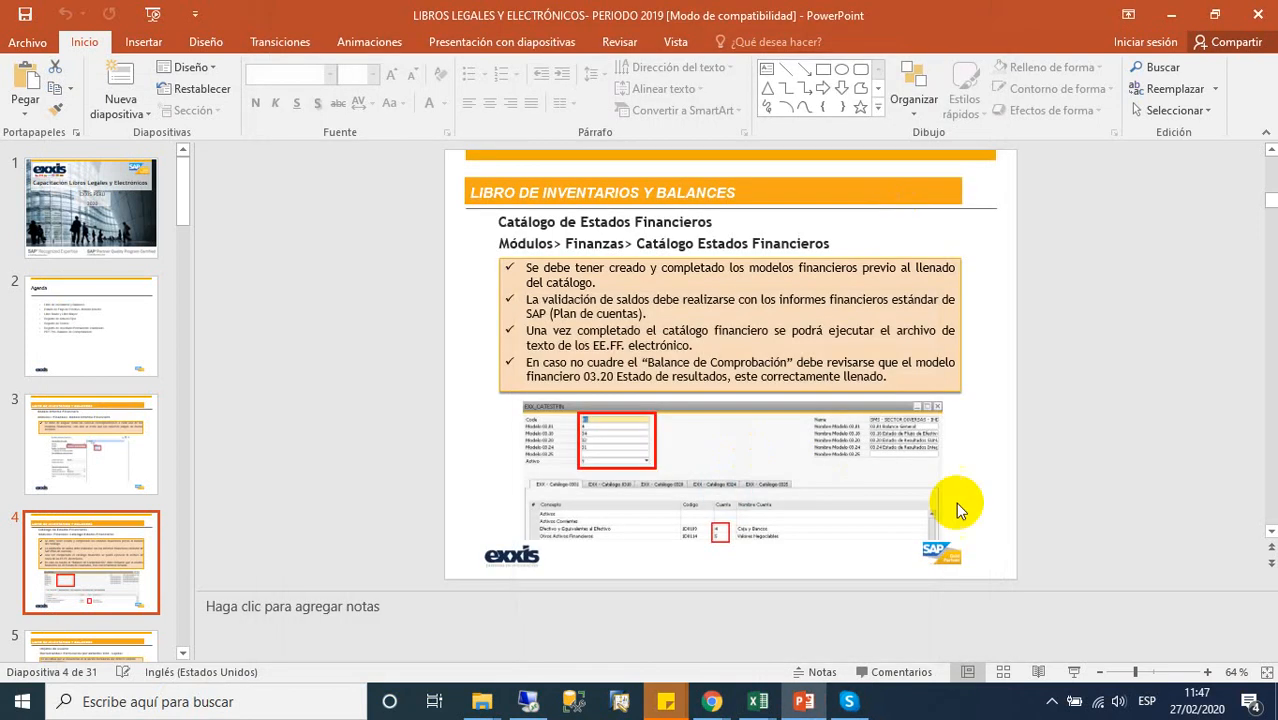
{"action": "left_click", "coordinate": [856, 706]}
{"action": "right_click", "coordinate": [858, 706]}
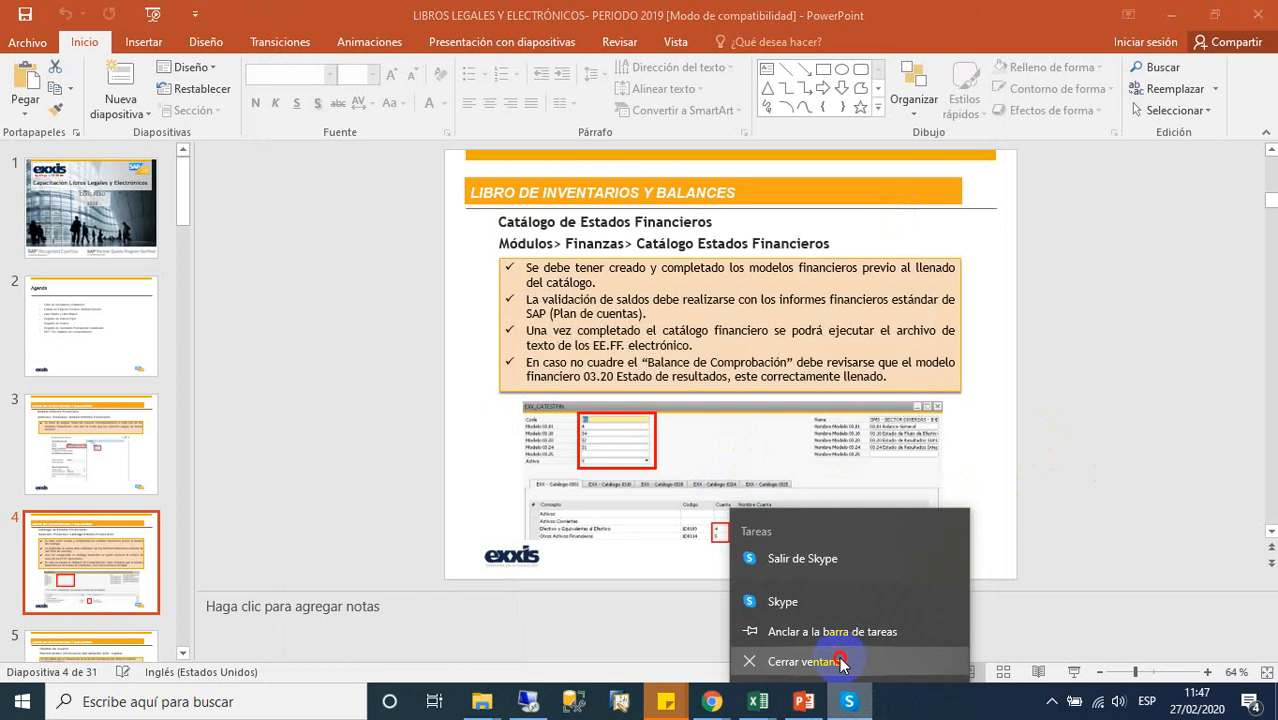
{"action": "left_click", "coordinate": [887, 665]}
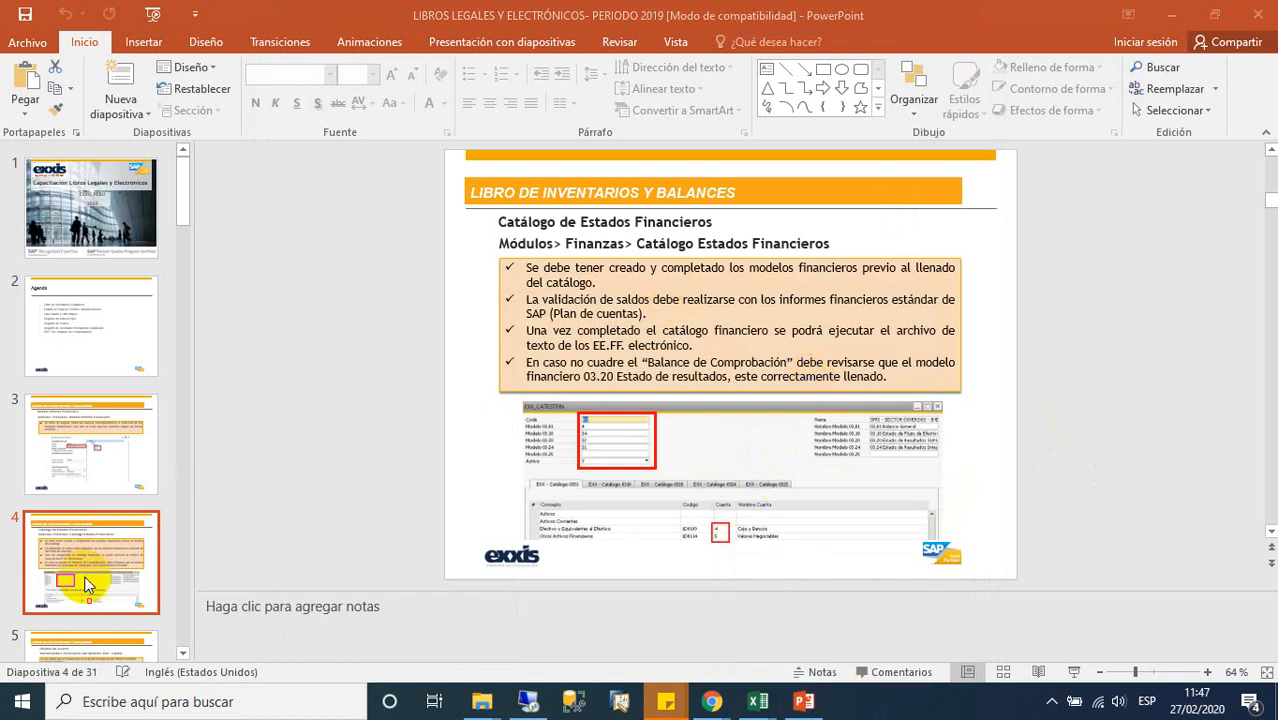
Present the PowerPoint slides from the Catálogo de Estados Financieros slide and advance to Objetos de usuario.
{"action": "left_click", "coordinate": [1073, 672]}
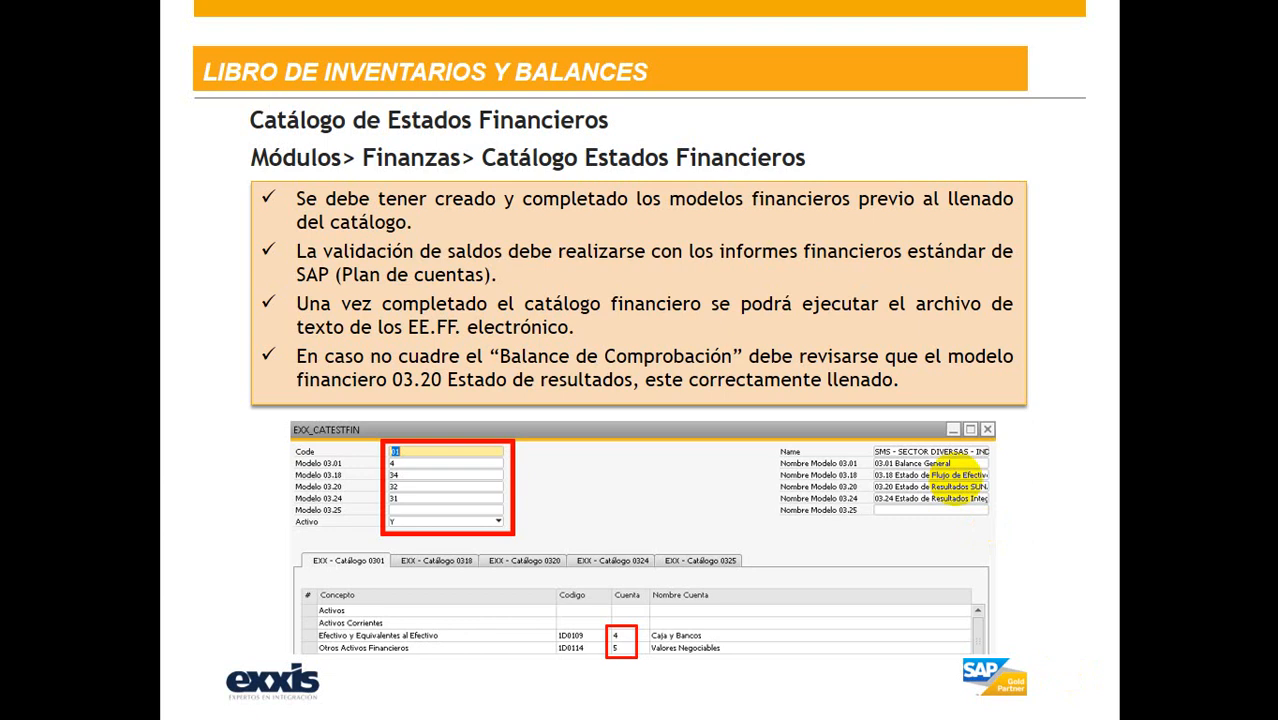
{"action": "left_click", "coordinate": [955, 480]}
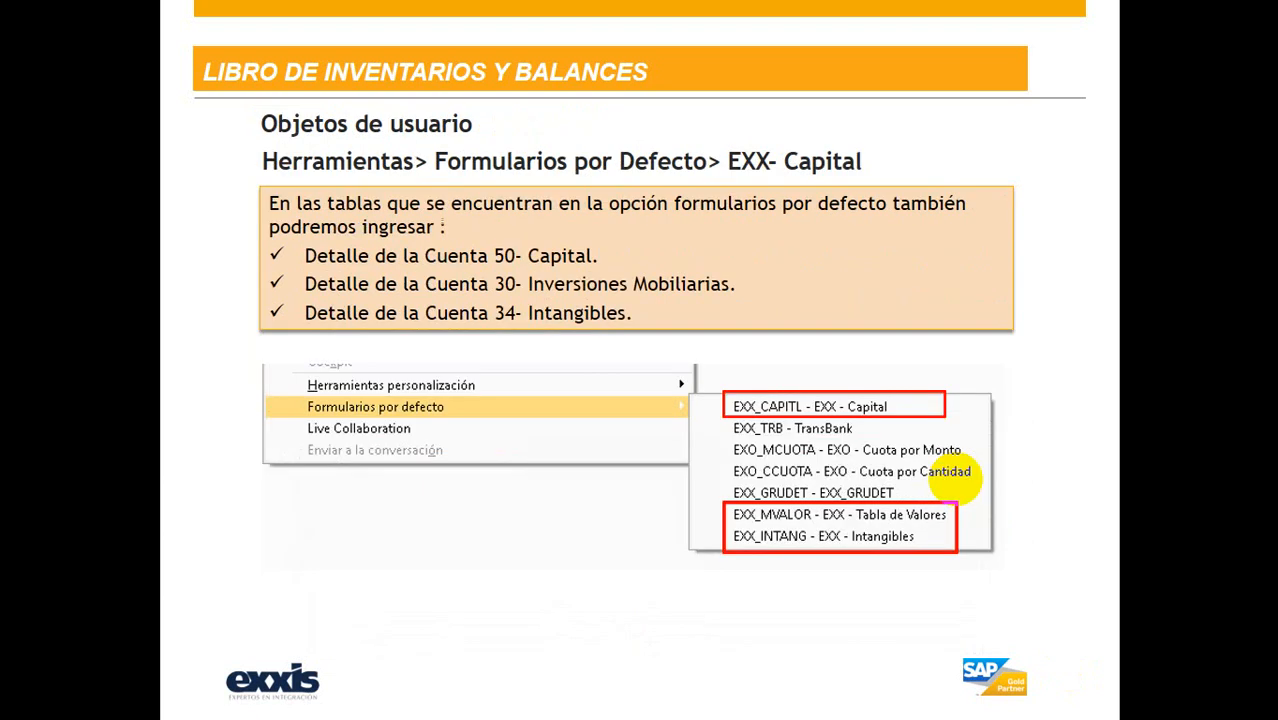
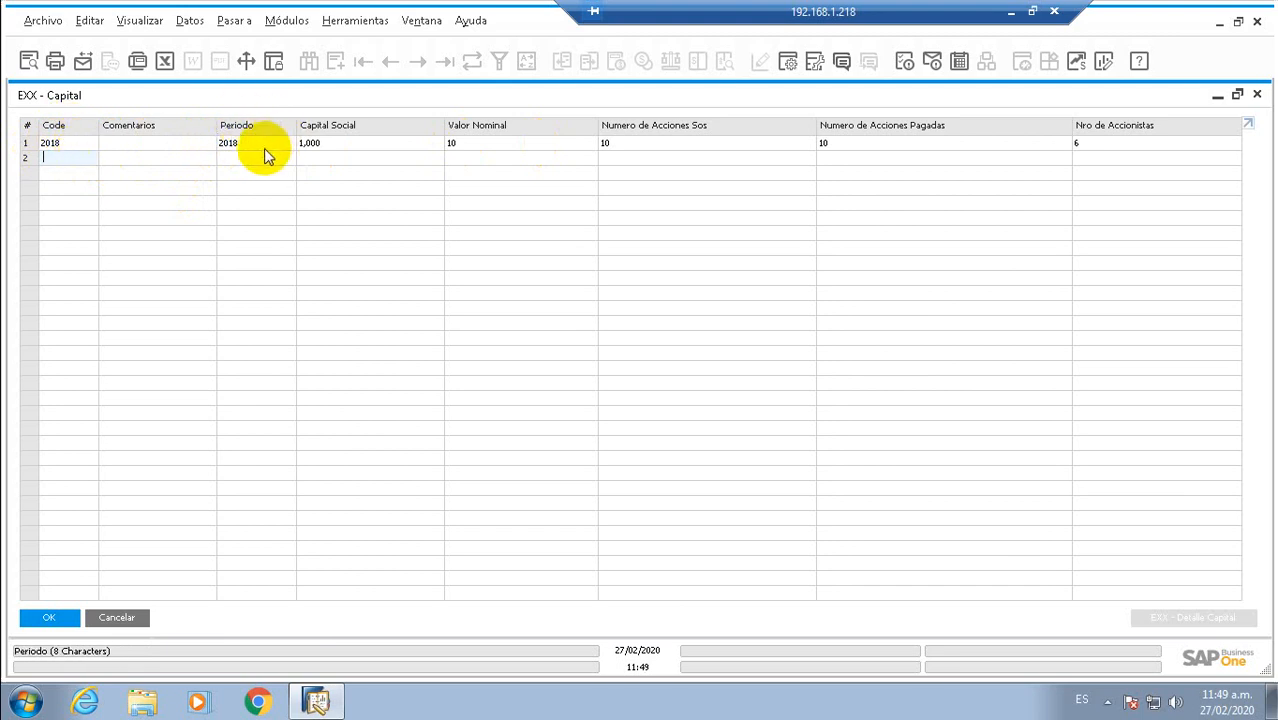
Examine the Capital Social, Valor Nominal, share count and Nro de Accionistas fields of the 2018 record in EXX - Capital.
{"action": "left_click", "coordinate": [343, 147]}
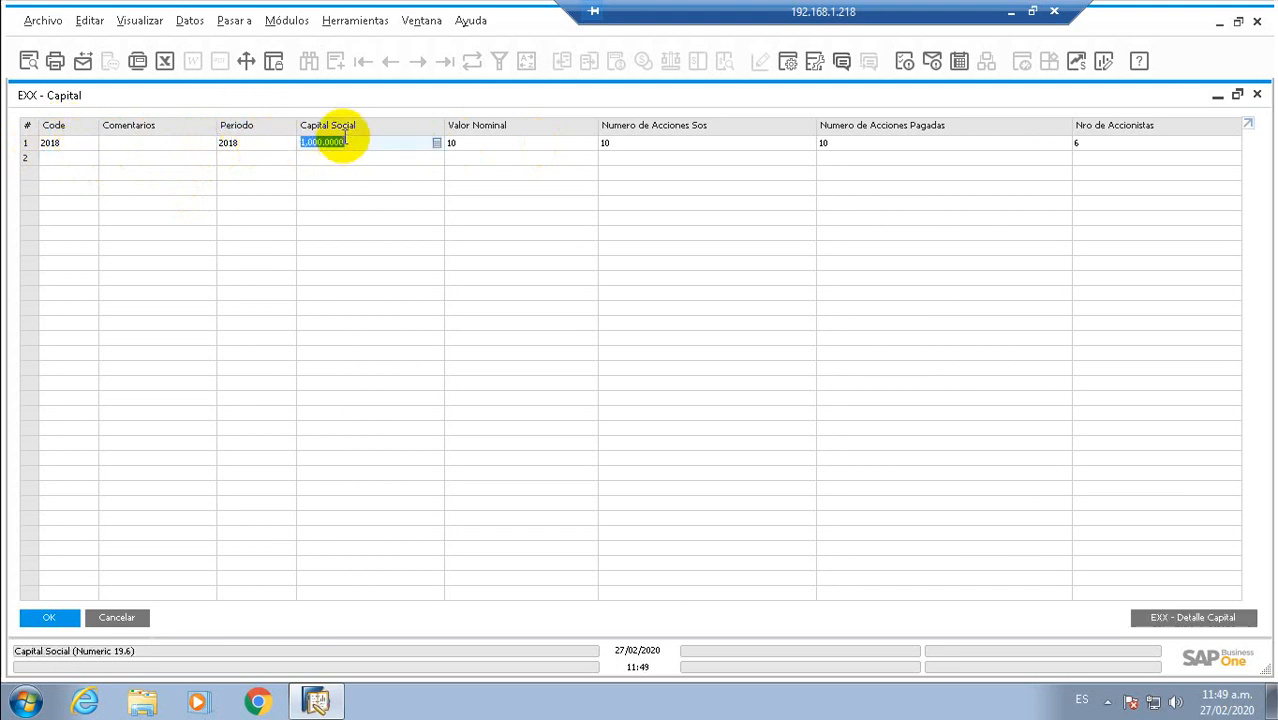
{"action": "left_click", "coordinate": [361, 144]}
{"action": "left_click", "coordinate": [345, 148]}
{"action": "left_click_drag", "start_coordinate": [345, 148], "coordinate": [293, 143]}
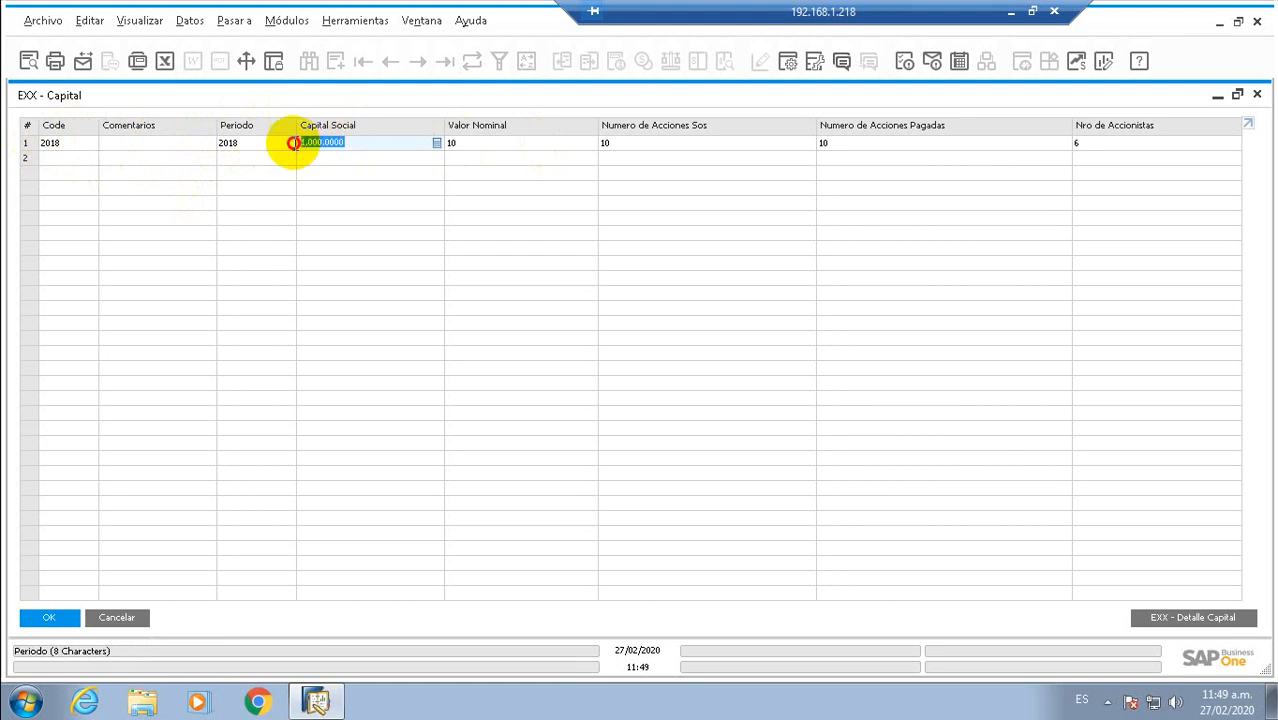
{"action": "left_click", "coordinate": [342, 142]}
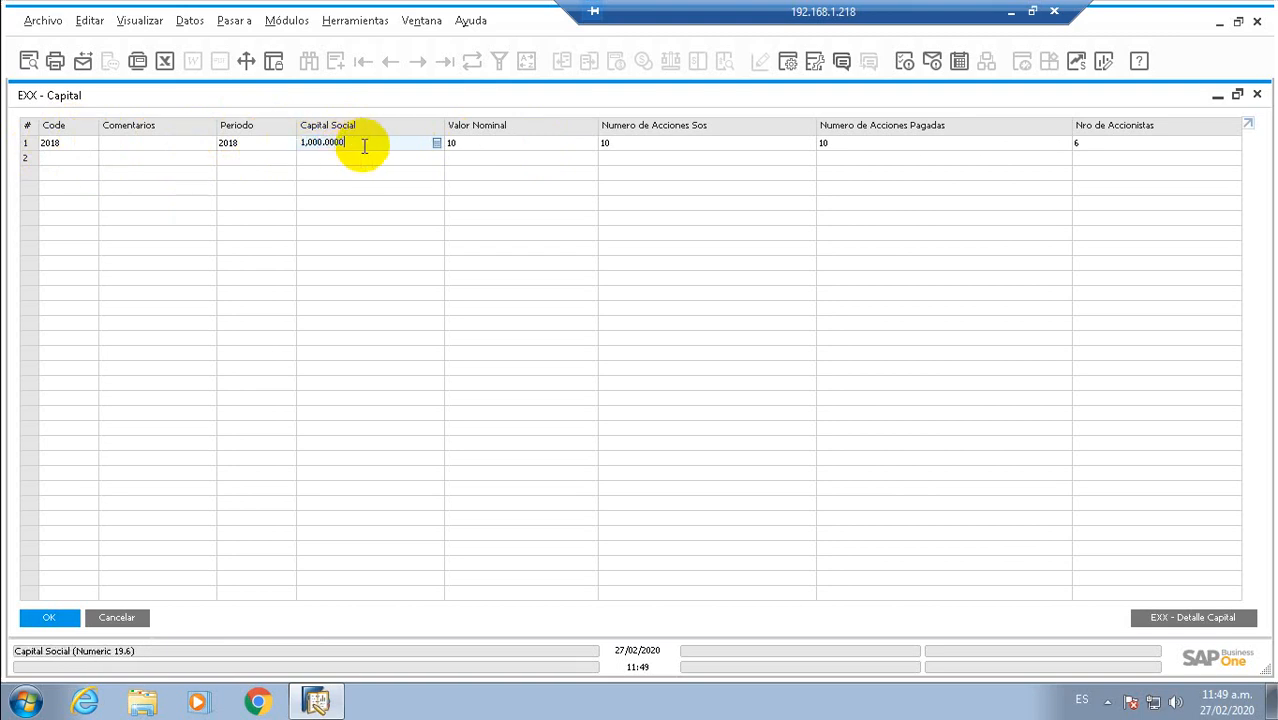
{"action": "left_click_drag", "start_coordinate": [327, 150], "coordinate": [291, 146]}
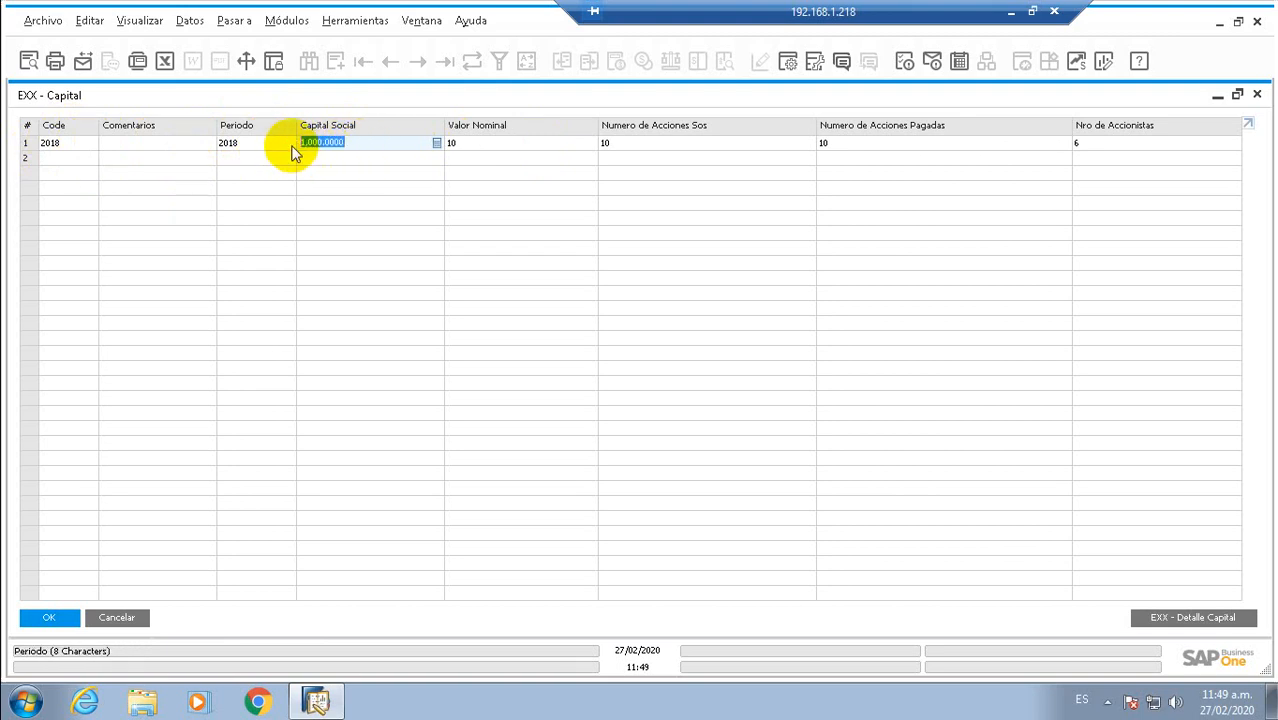
{"action": "left_click", "coordinate": [494, 142]}
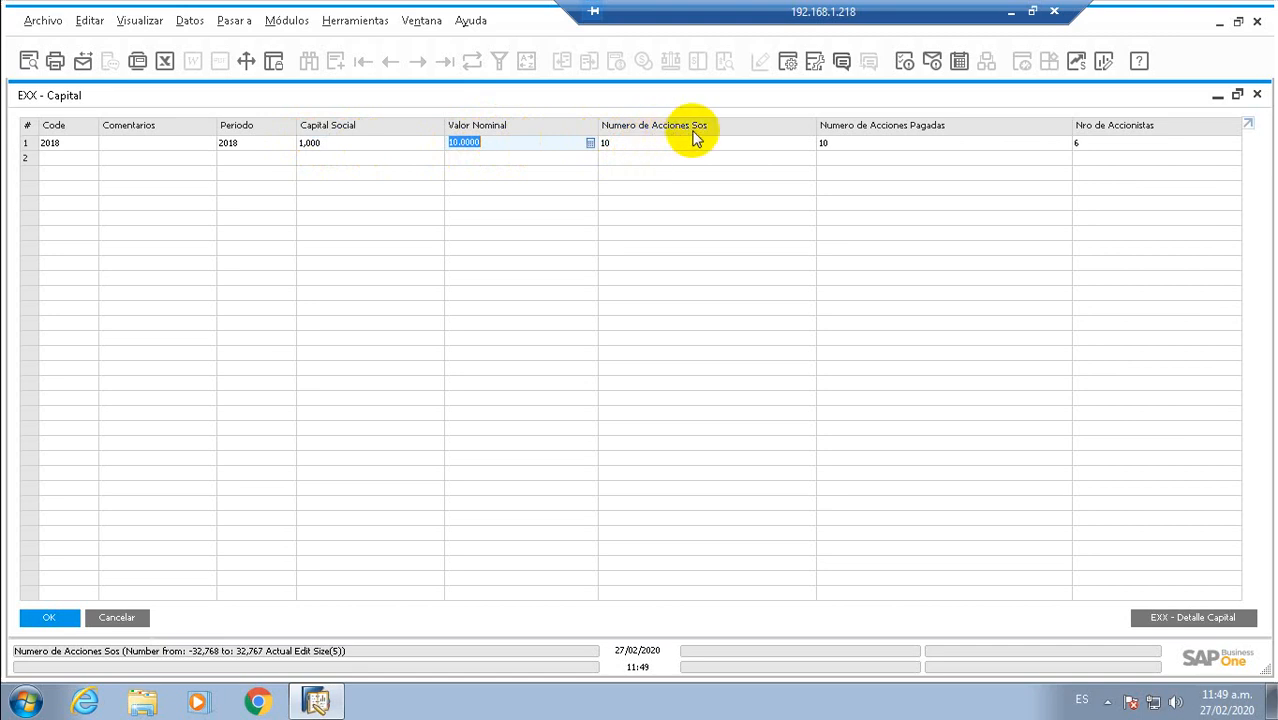
{"action": "left_click", "coordinate": [921, 145]}
{"action": "left_click", "coordinate": [1091, 145]}
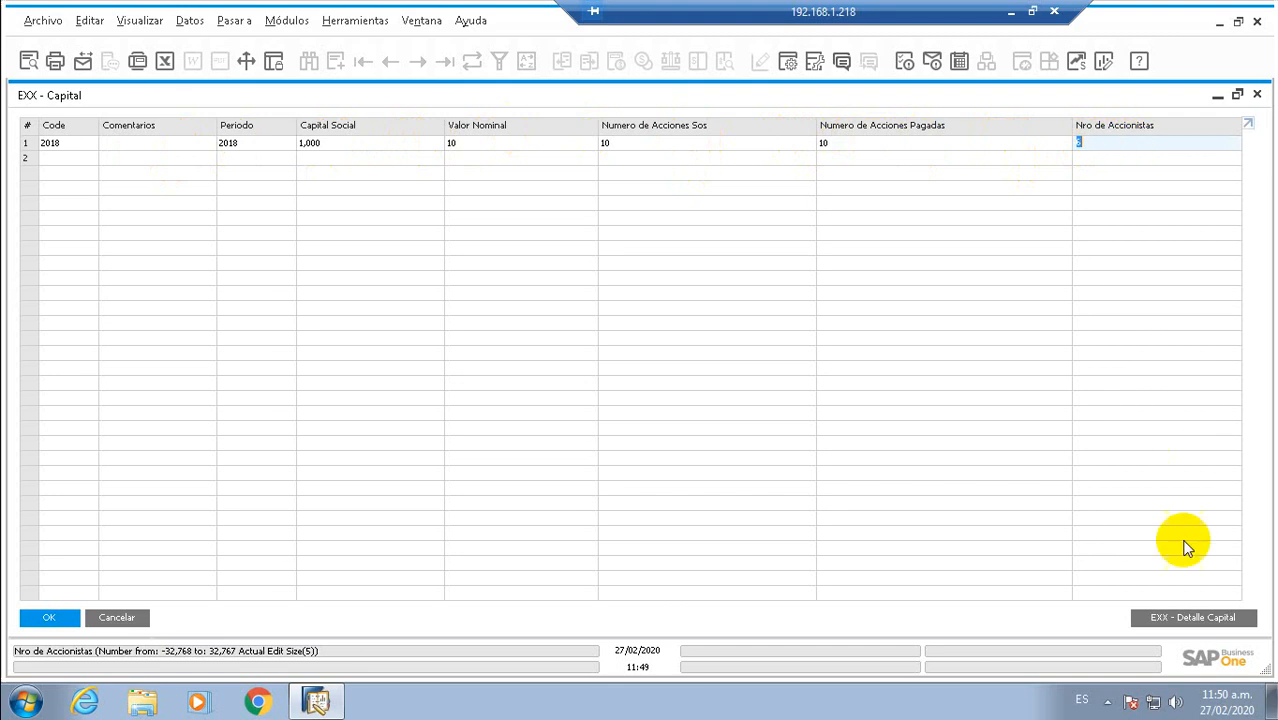
Open the Detalle Capital of the 2018 record and examine the first shareholder's document number and Tipo de Acciones.
{"action": "left_click", "coordinate": [1193, 618]}
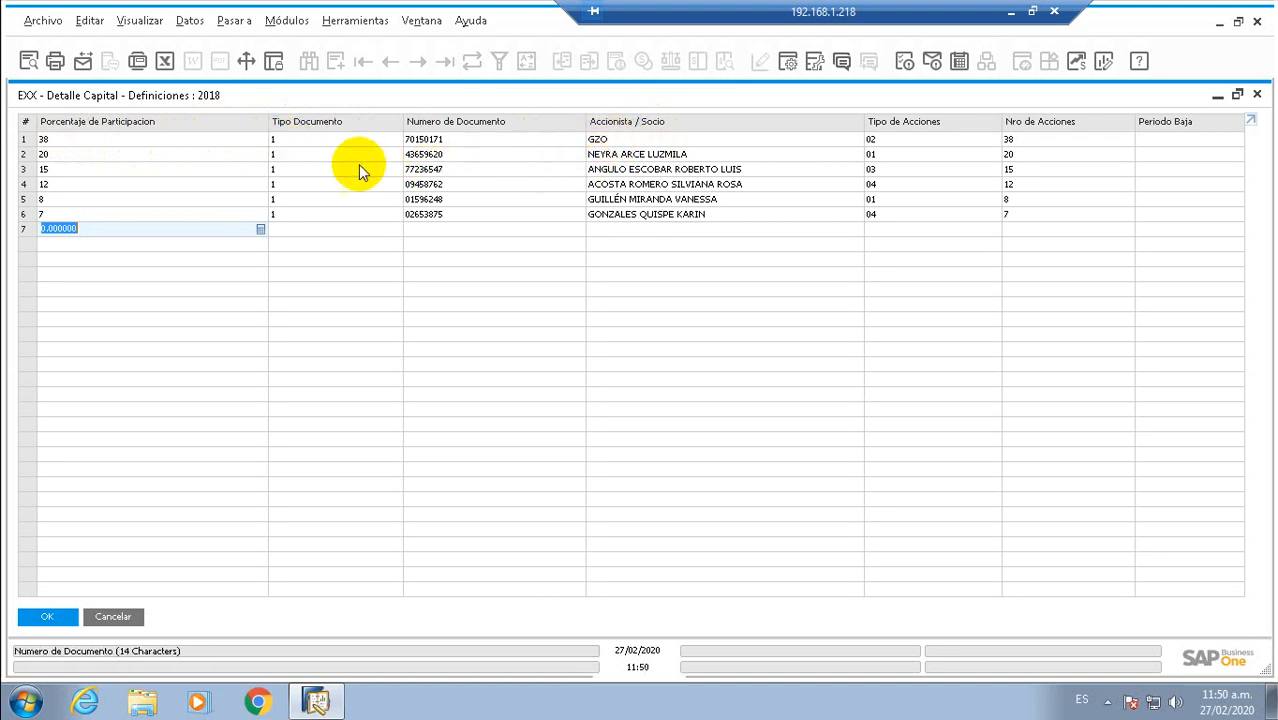
{"action": "left_click", "coordinate": [445, 139]}
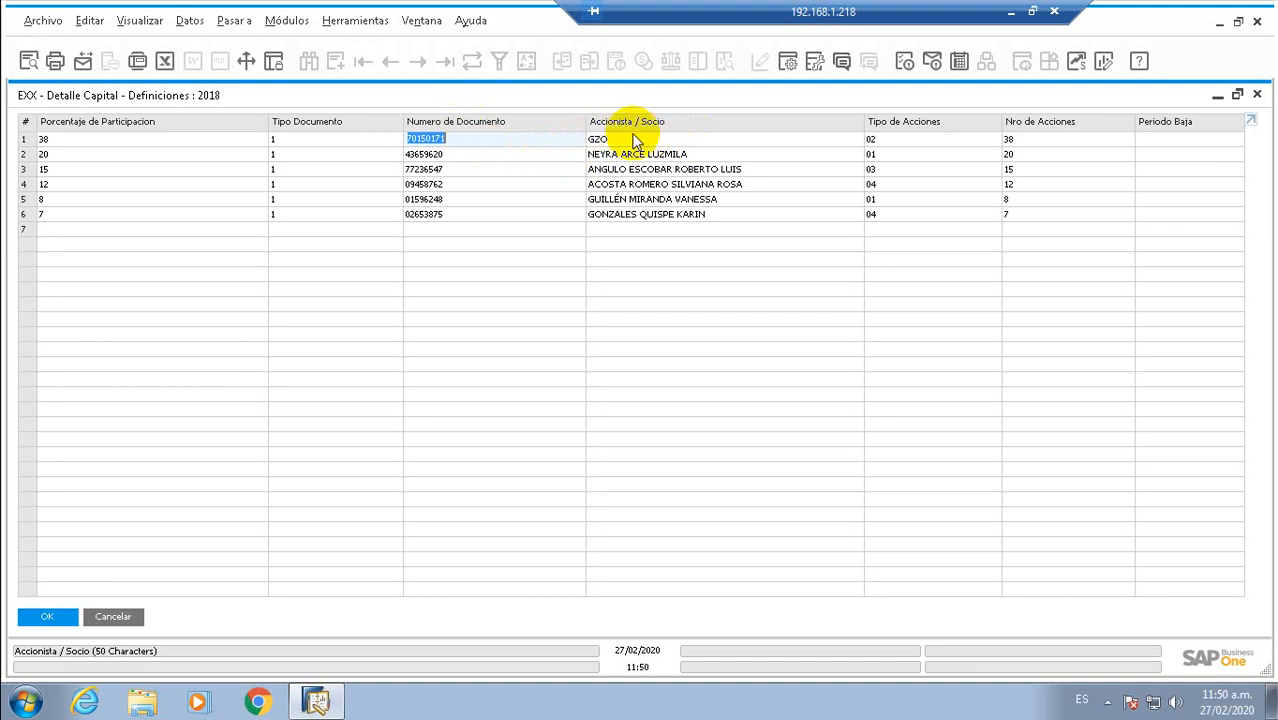
{"action": "left_click", "coordinate": [911, 140]}
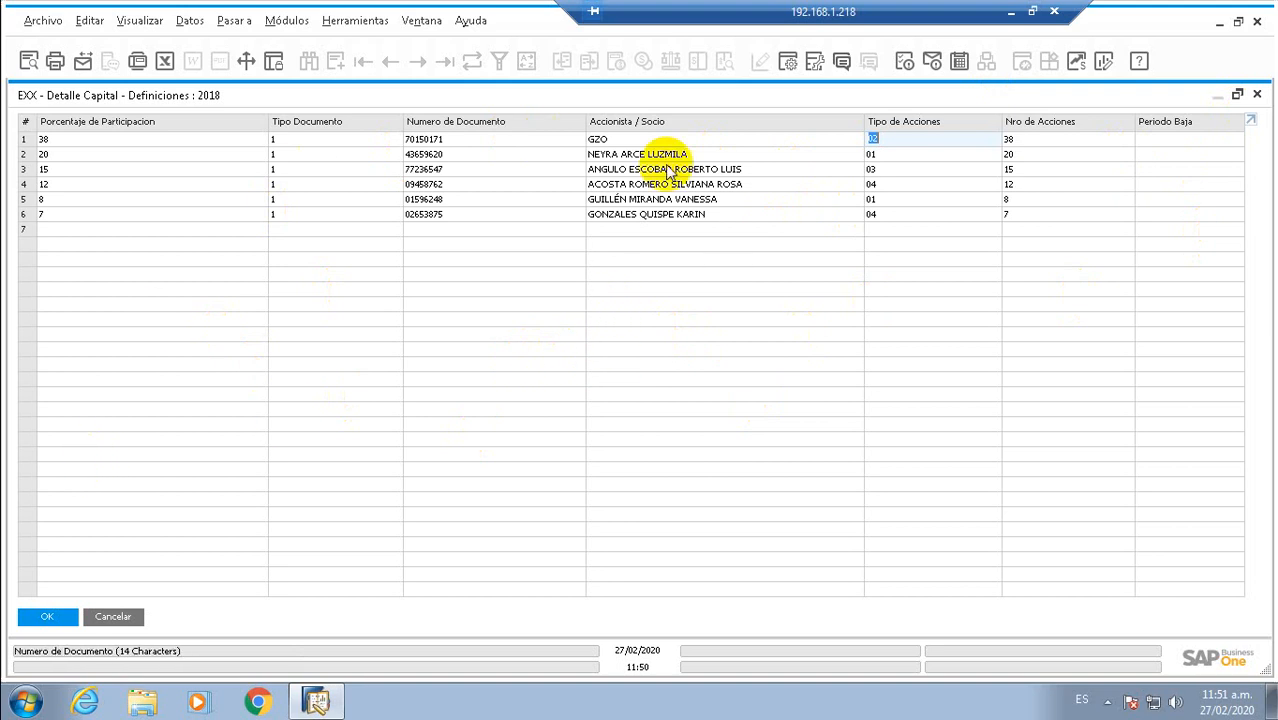
Close the Detalle Capital and EXX - Capital forms and open the default form EXX - Tabla de Valores.
{"action": "left_click", "coordinate": [70, 620]}
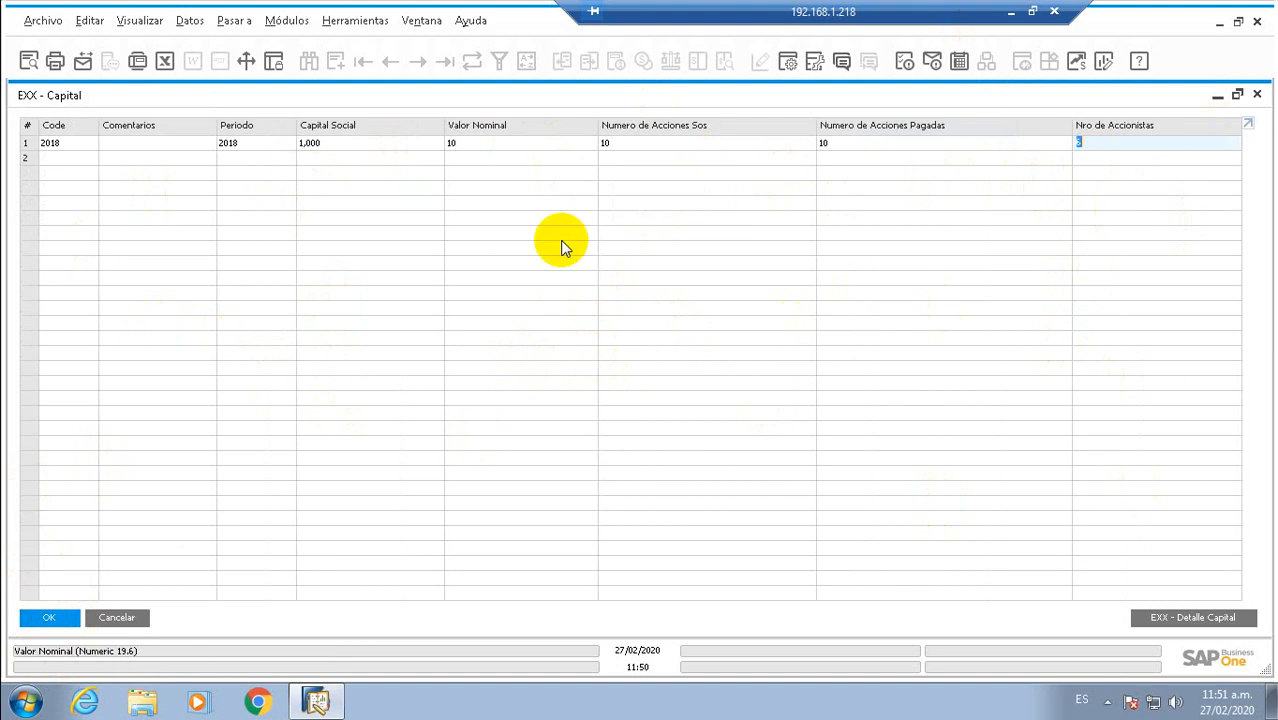
{"action": "left_click", "coordinate": [120, 617]}
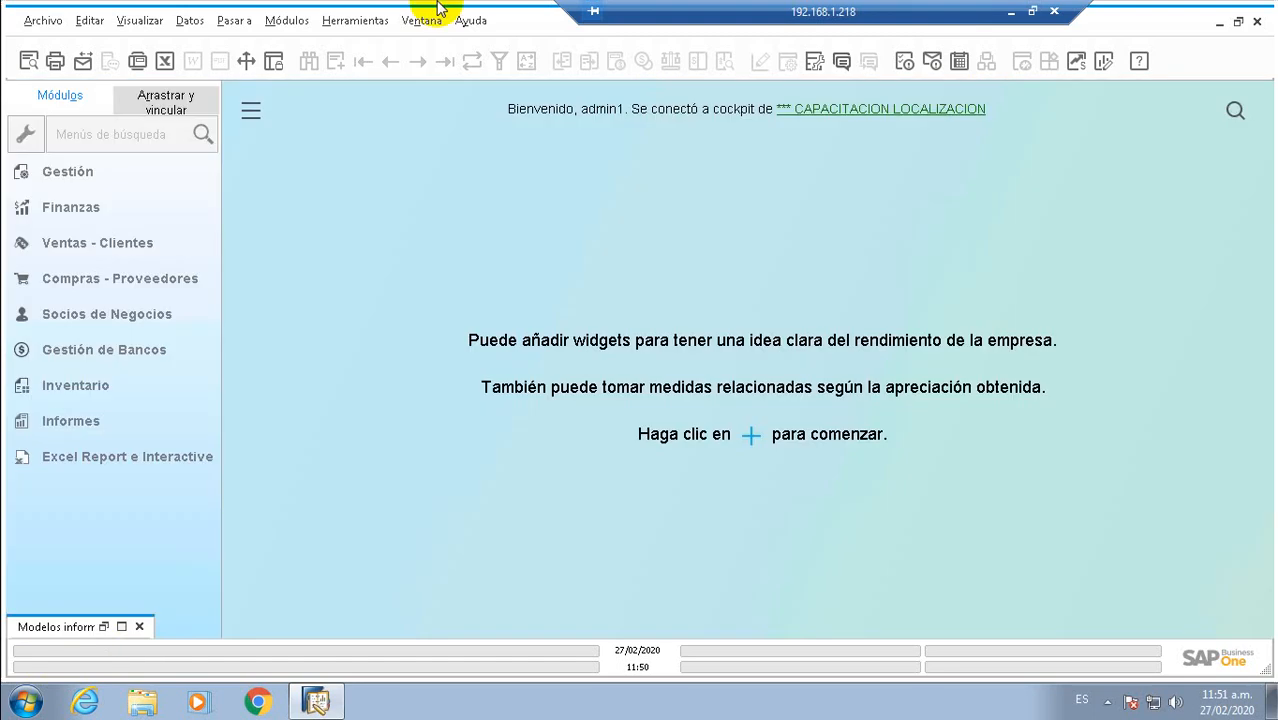
{"action": "left_click", "coordinate": [378, 22]}
{"action": "mouse_move", "coordinate": [604, 405]}
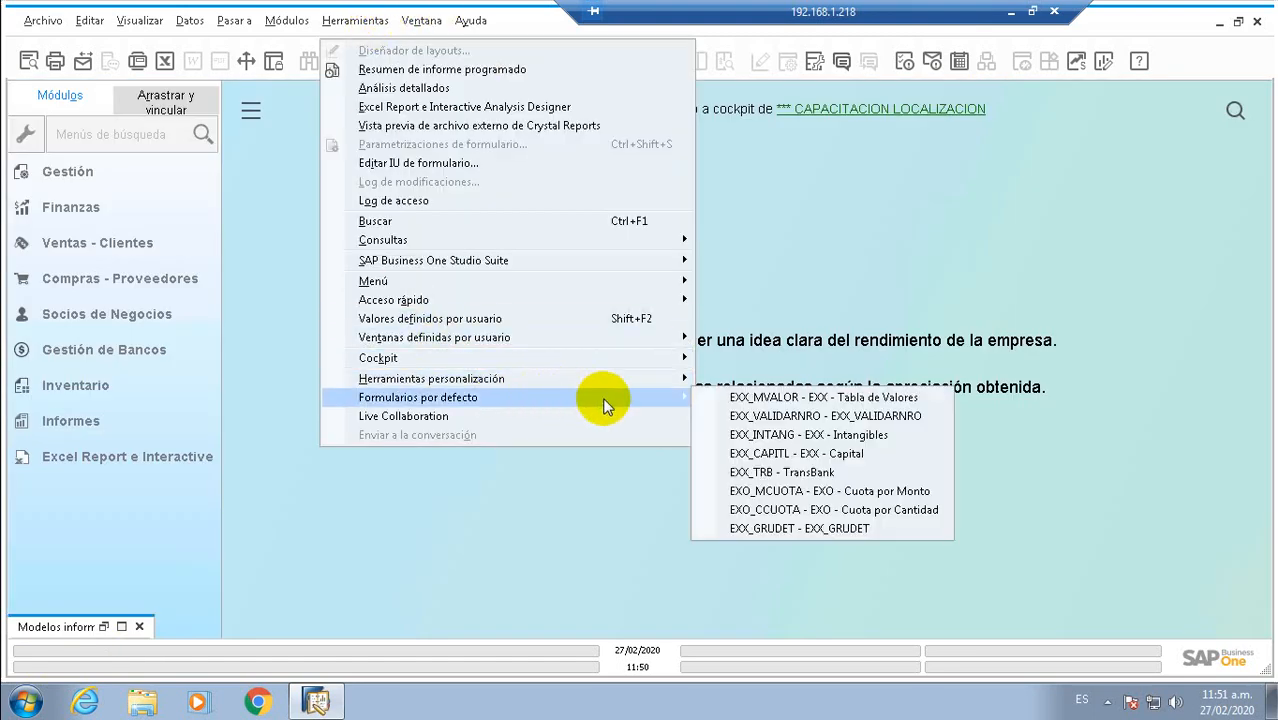
{"action": "left_click", "coordinate": [790, 400]}
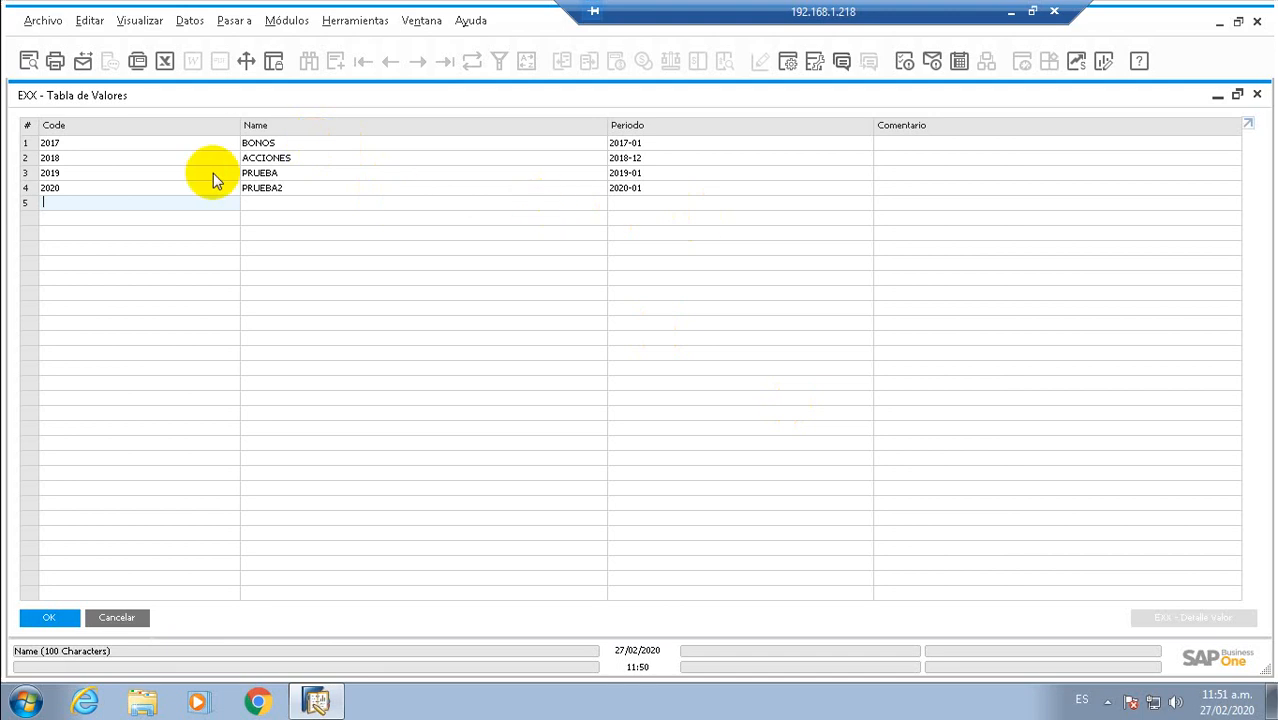
Open the Detalle Valor of the 2019 PRUEBA record and return to the Tabla de Valores.
{"action": "left_click", "coordinate": [186, 174]}
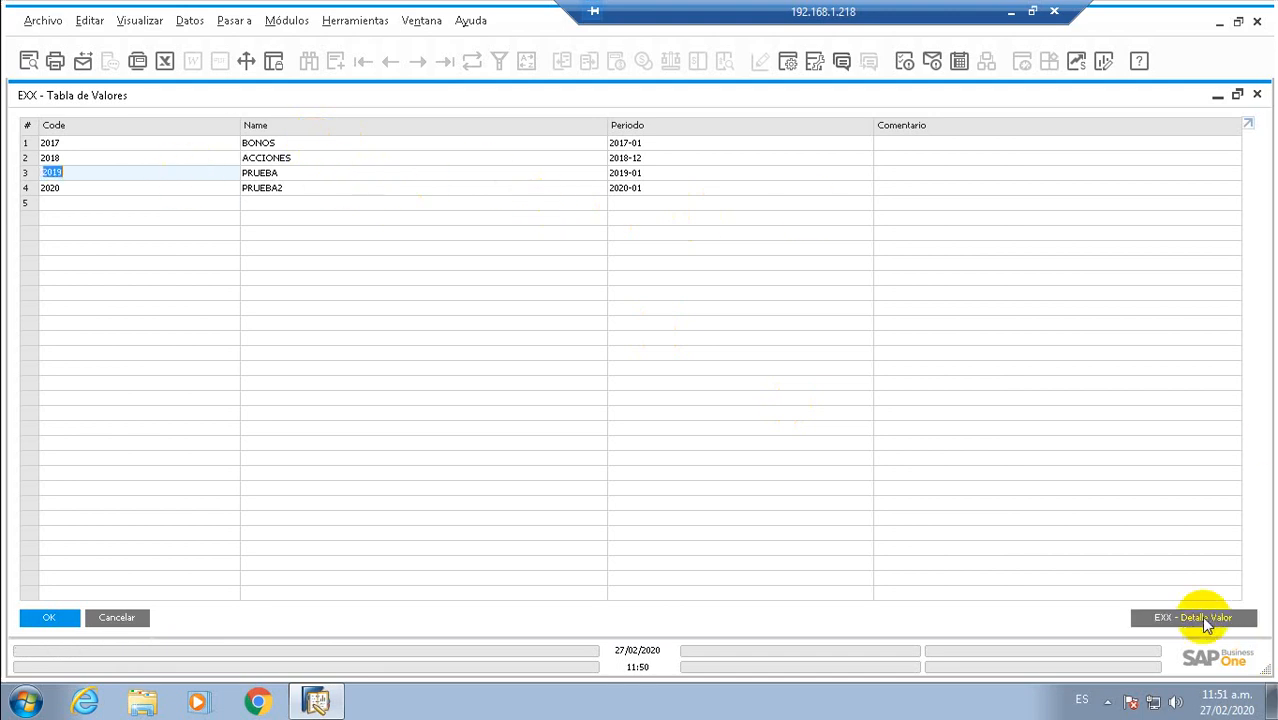
{"action": "left_click", "coordinate": [1201, 616]}
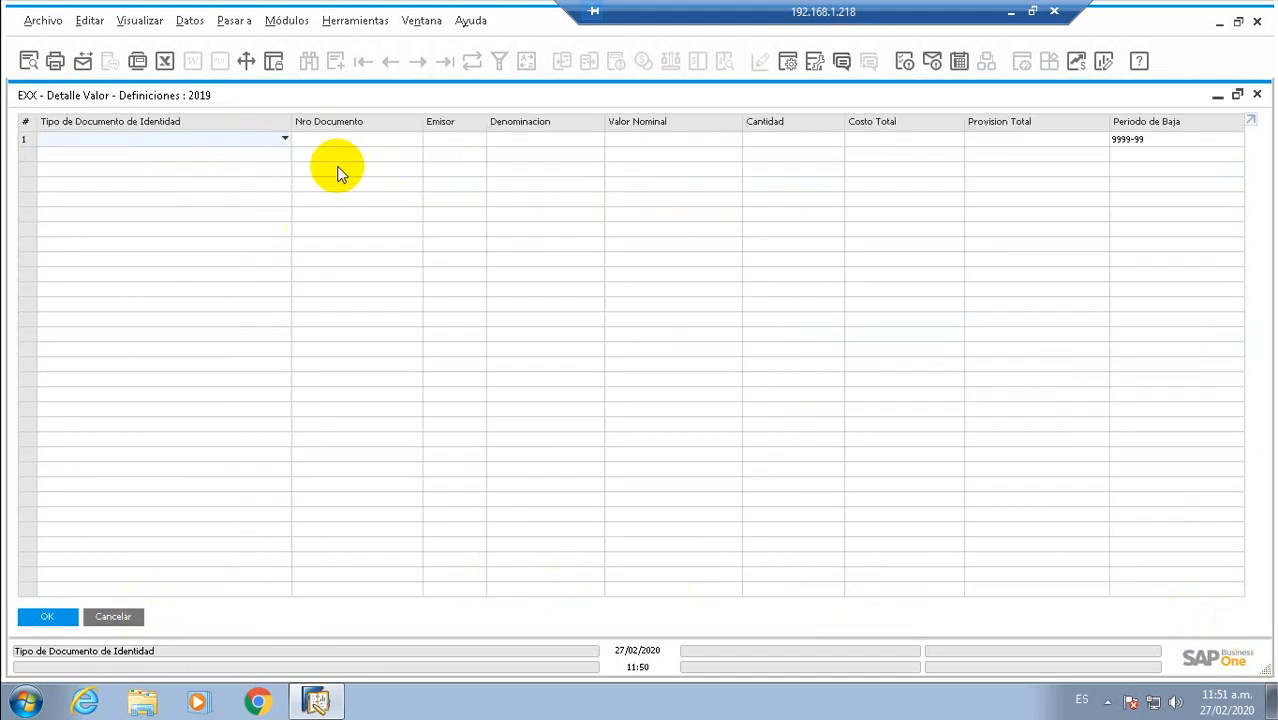
{"action": "key", "text": "Escape"}
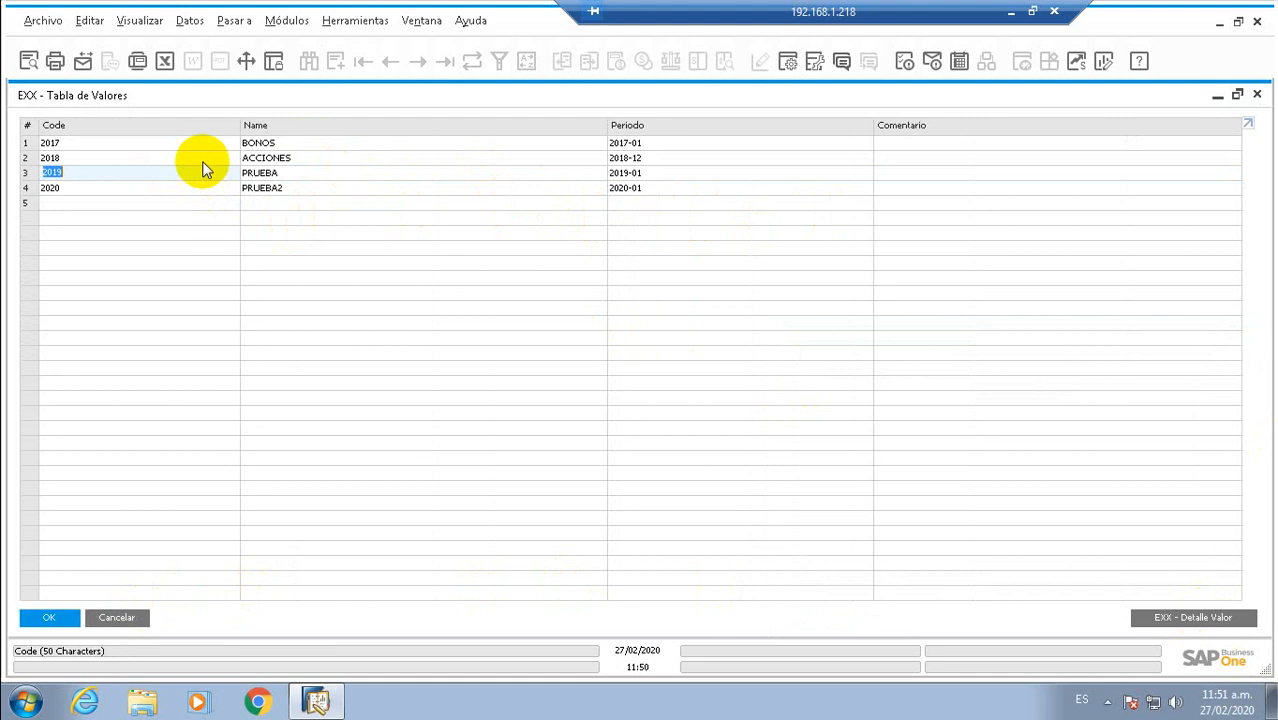
Open the Detalle Valor of the 2018 ACCIONES record and examine the identity document type options and the Denominacion of each line.
{"action": "left_click", "coordinate": [203, 160]}
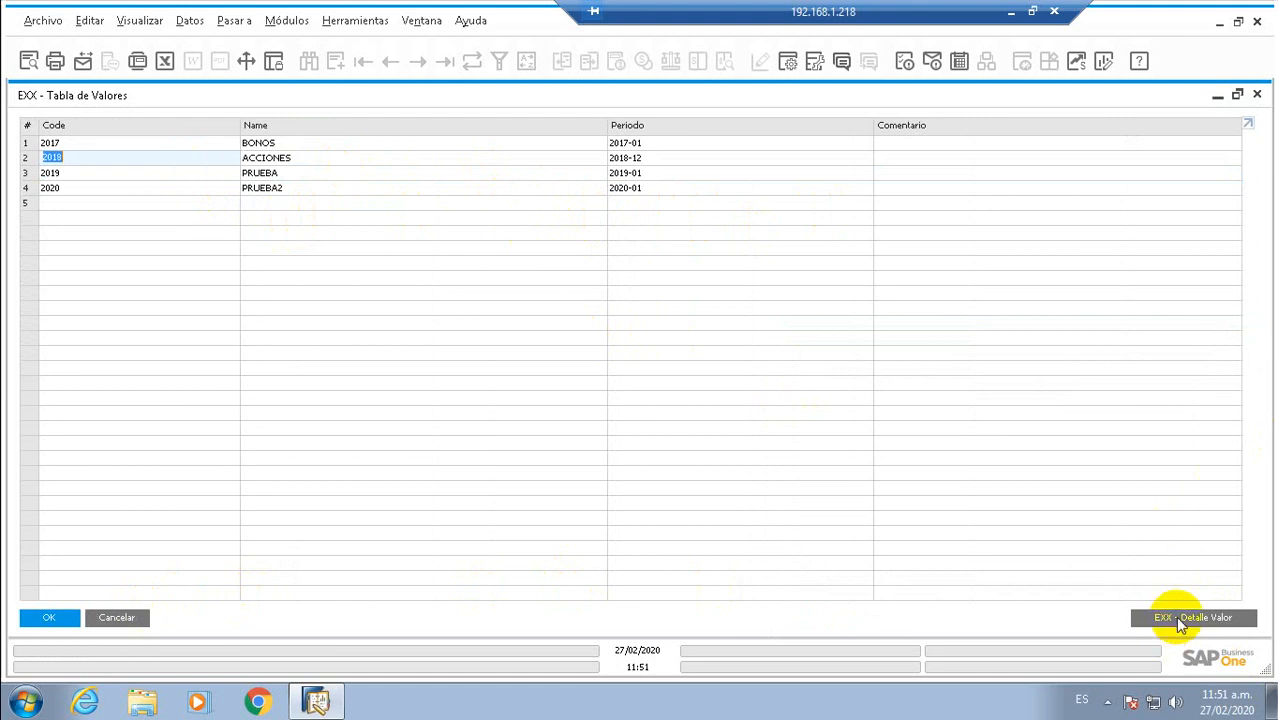
{"action": "left_click", "coordinate": [1175, 616]}
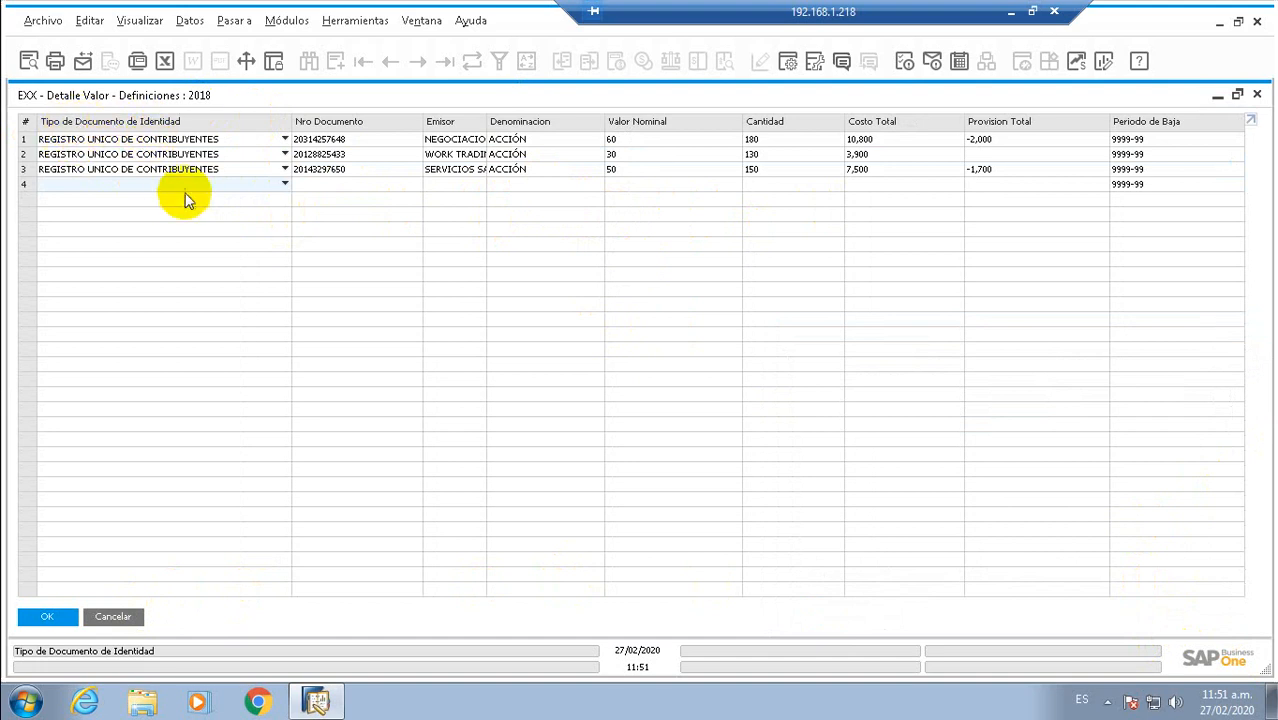
{"action": "left_click", "coordinate": [228, 139]}
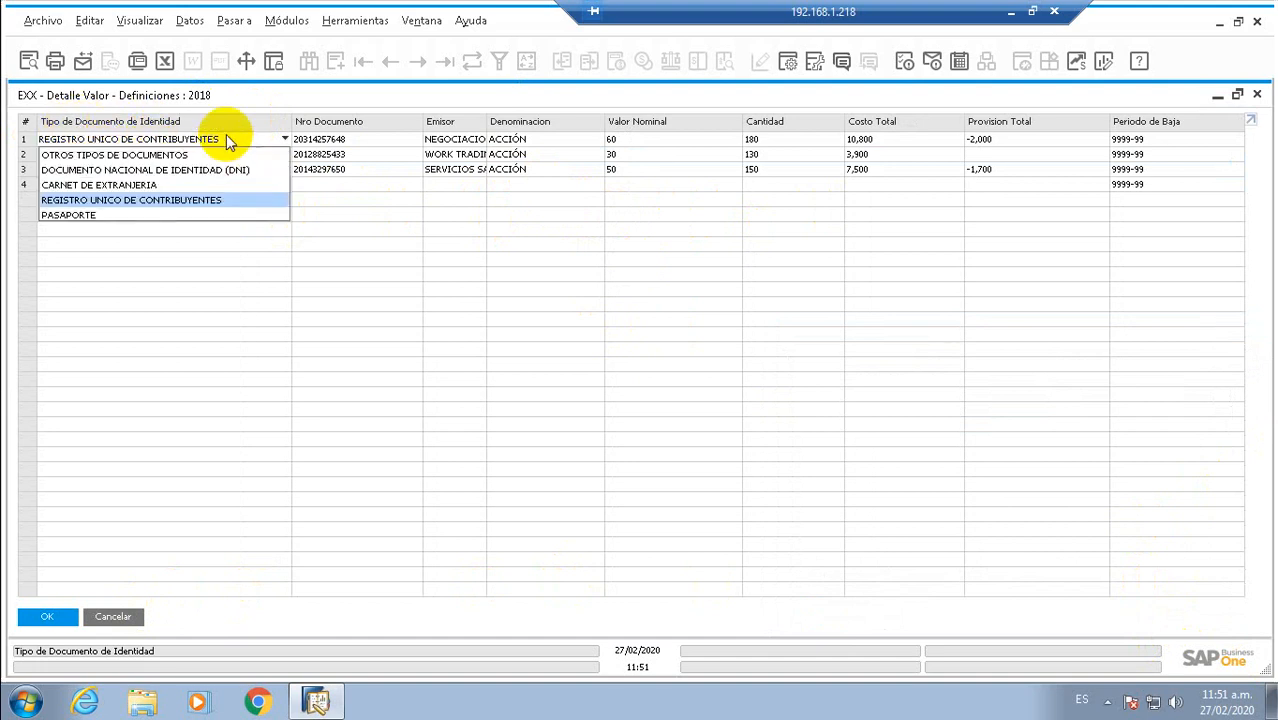
{"action": "left_click", "coordinate": [346, 91]}
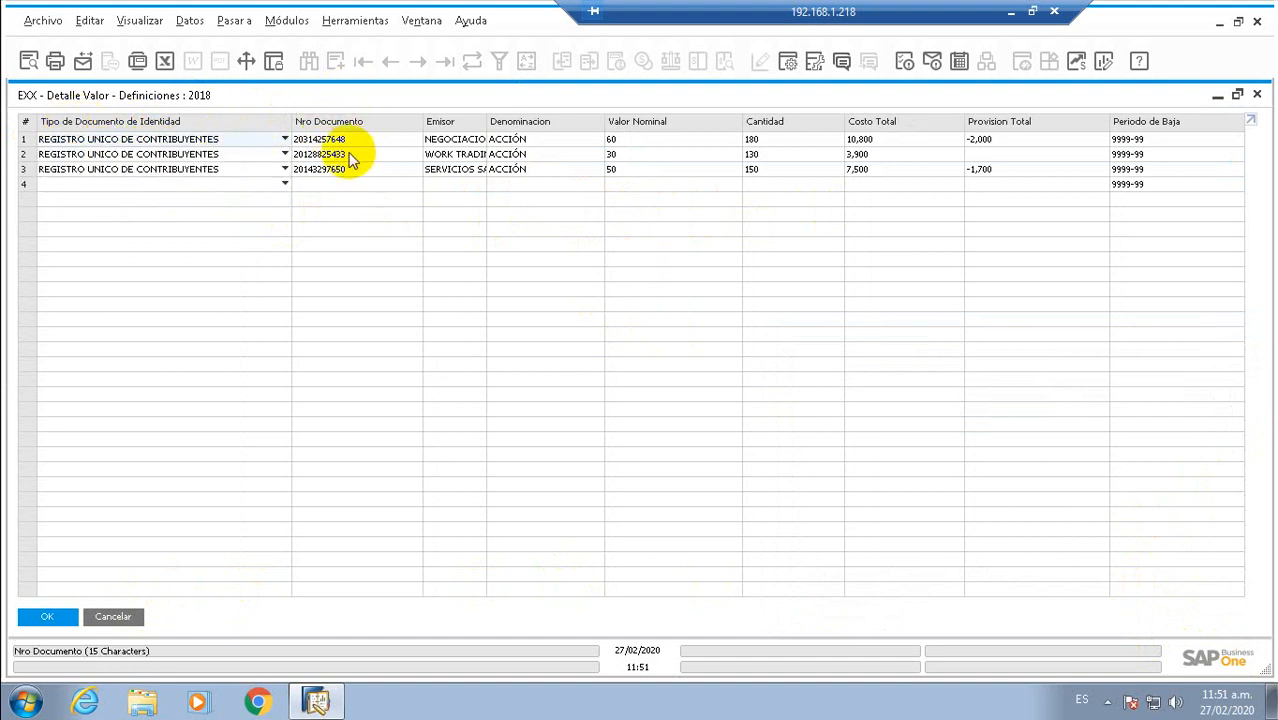
{"action": "left_click", "coordinate": [524, 140]}
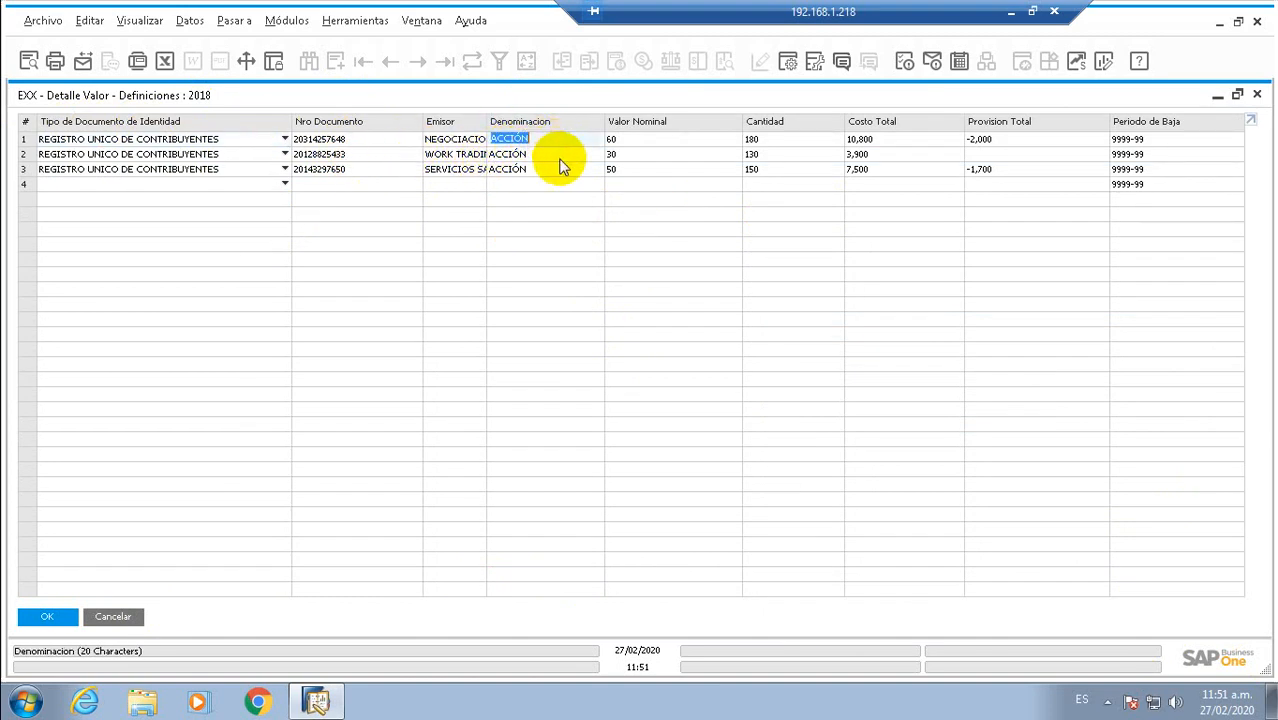
{"action": "left_click", "coordinate": [560, 156]}
{"action": "left_click", "coordinate": [560, 168]}
{"action": "left_click", "coordinate": [558, 154]}
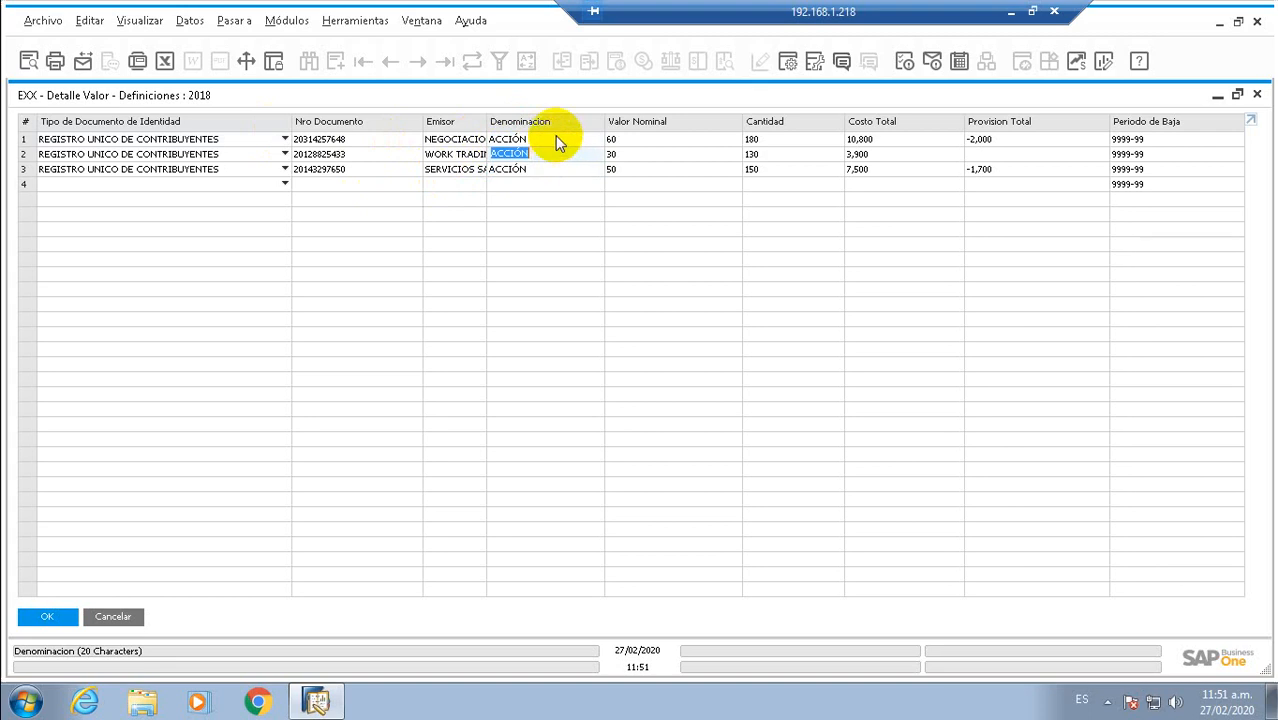
{"action": "left_click", "coordinate": [557, 138]}
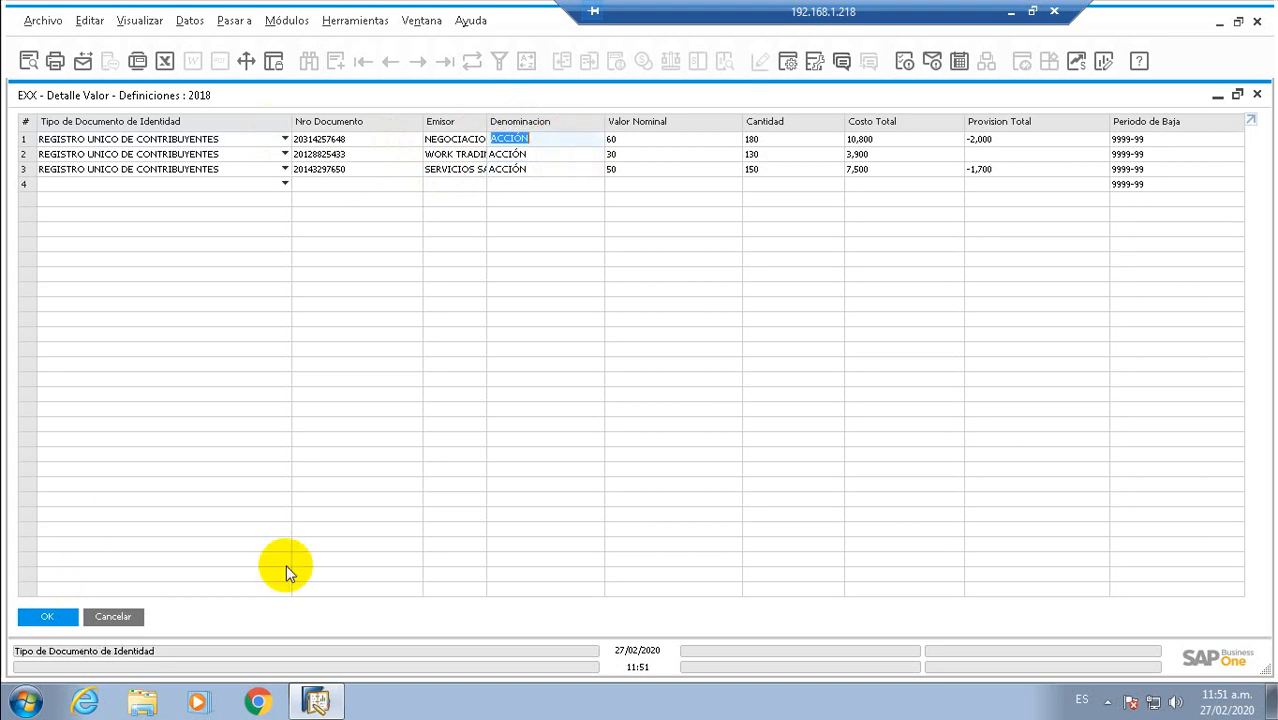
Examine the Valor Nominal, Cantidad, Costo Total and Provision Total of the 2018 securities, and close both value forms.
{"action": "left_click", "coordinate": [636, 142]}
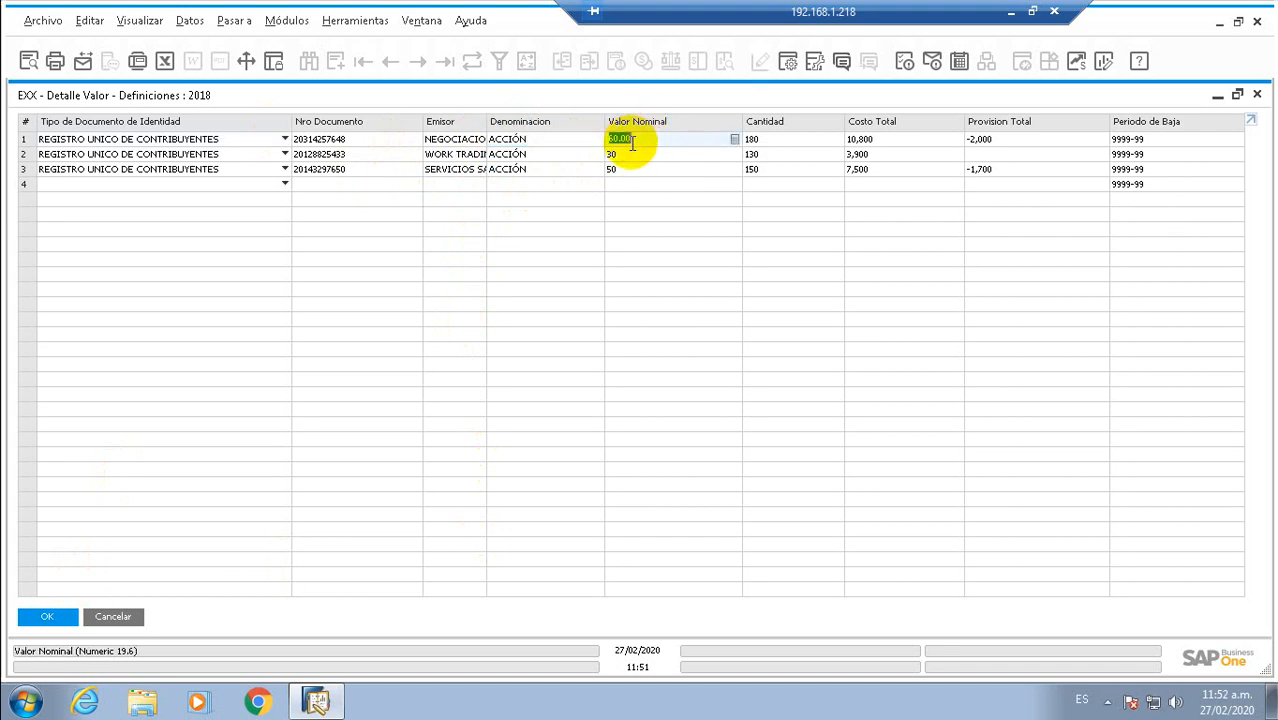
{"action": "left_click", "coordinate": [782, 139]}
{"action": "left_click", "coordinate": [899, 143]}
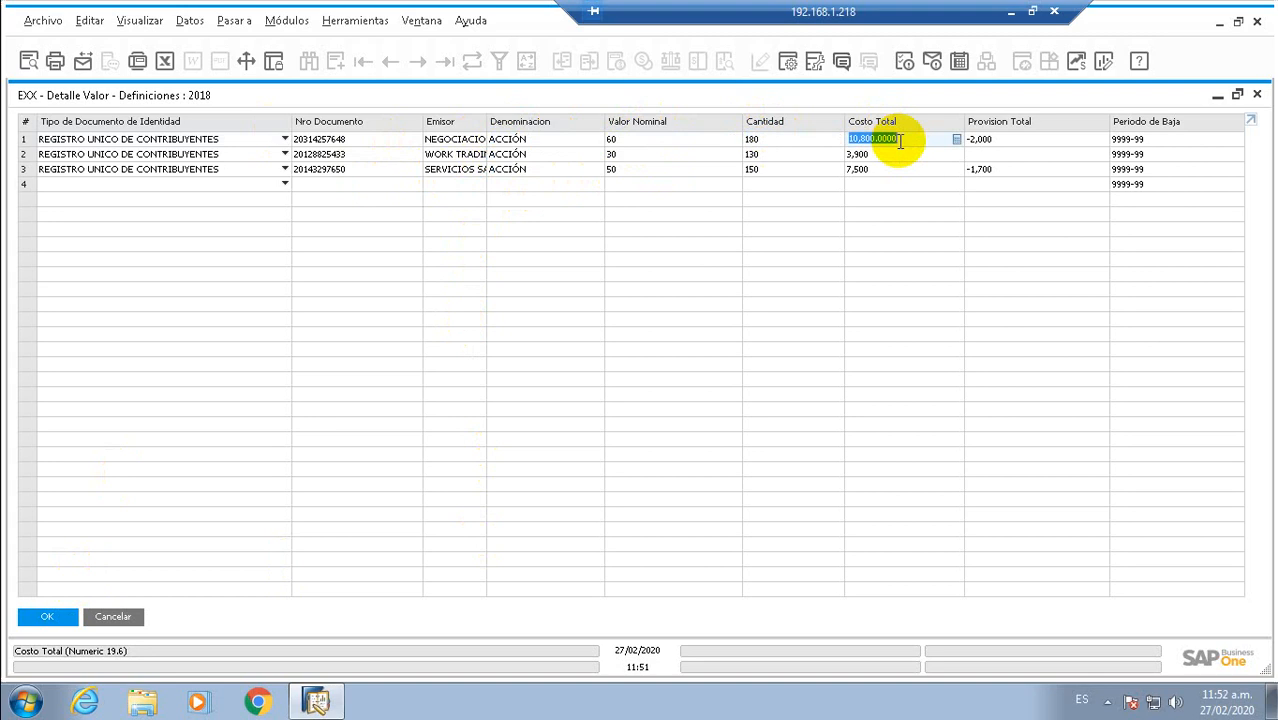
{"action": "left_click", "coordinate": [1026, 136]}
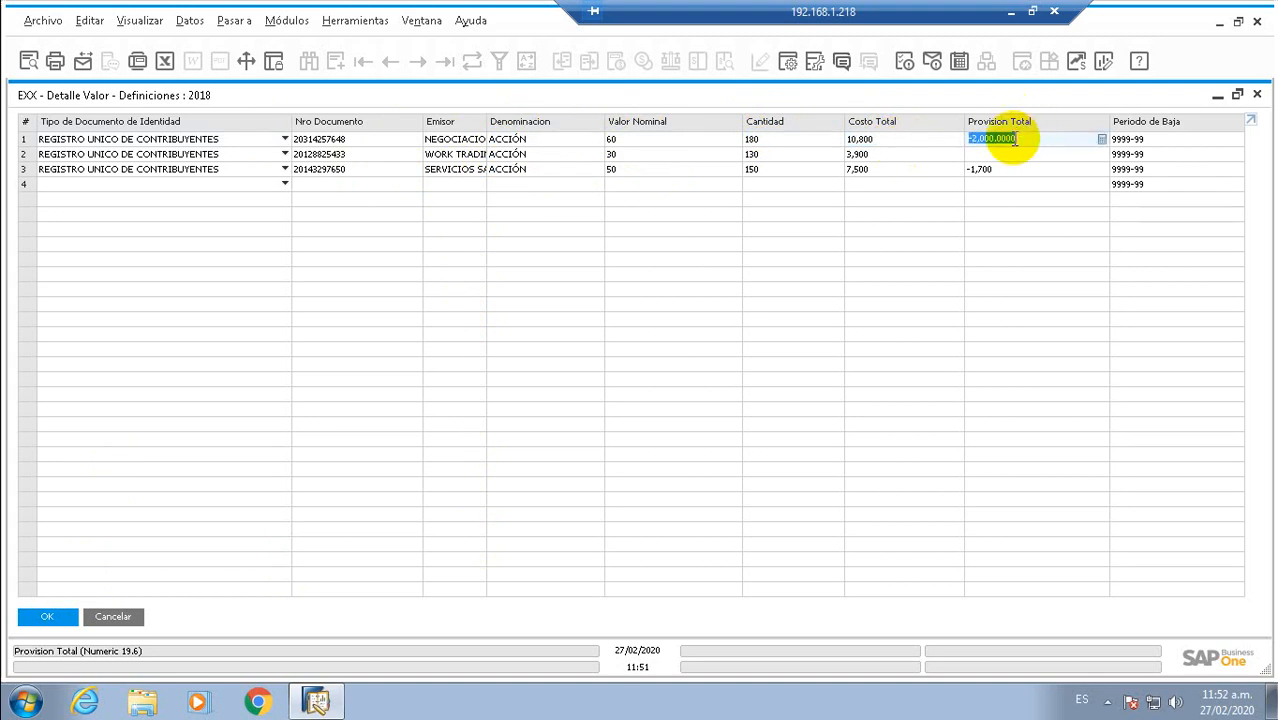
{"action": "left_click", "coordinate": [1001, 170]}
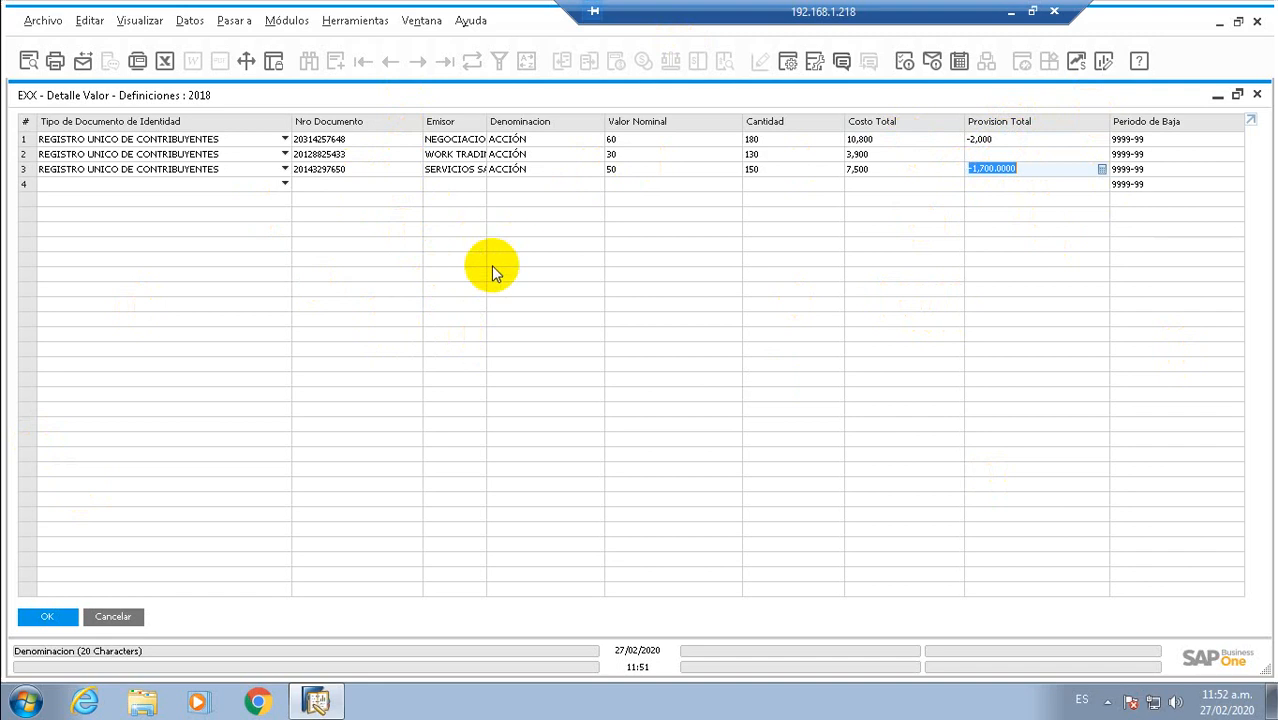
{"action": "left_click", "coordinate": [139, 620]}
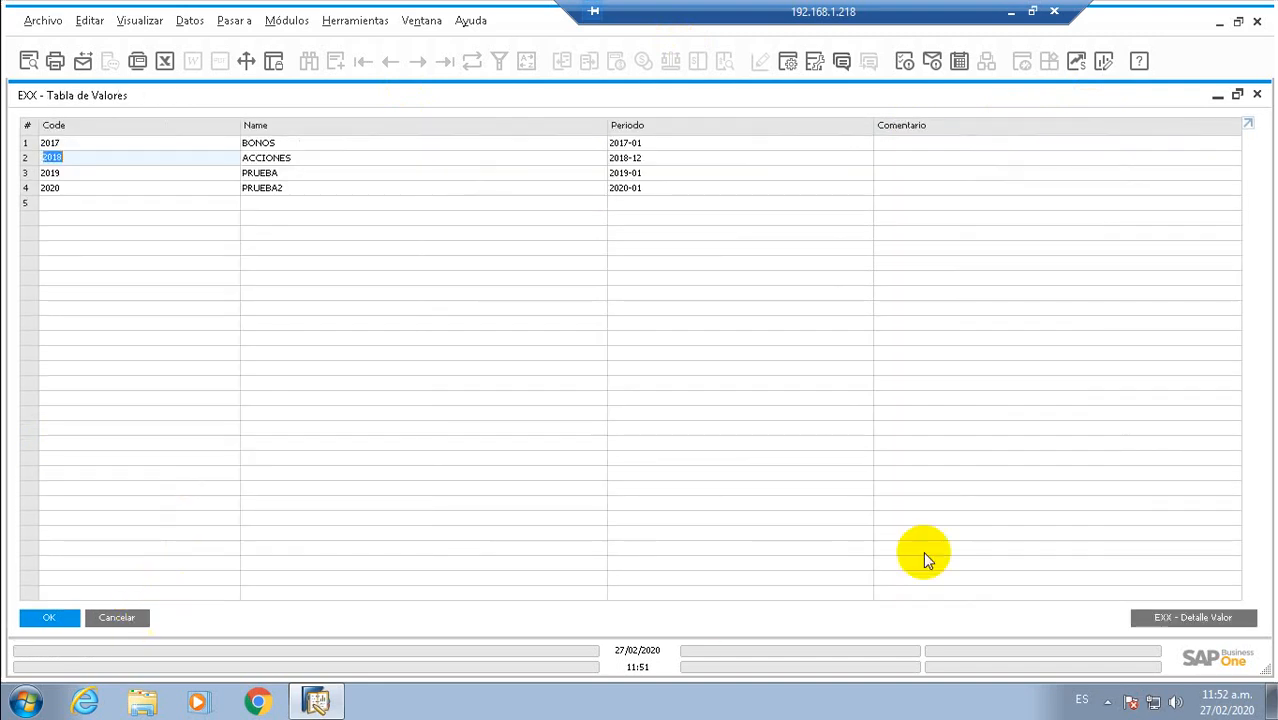
{"action": "left_click", "coordinate": [112, 620]}
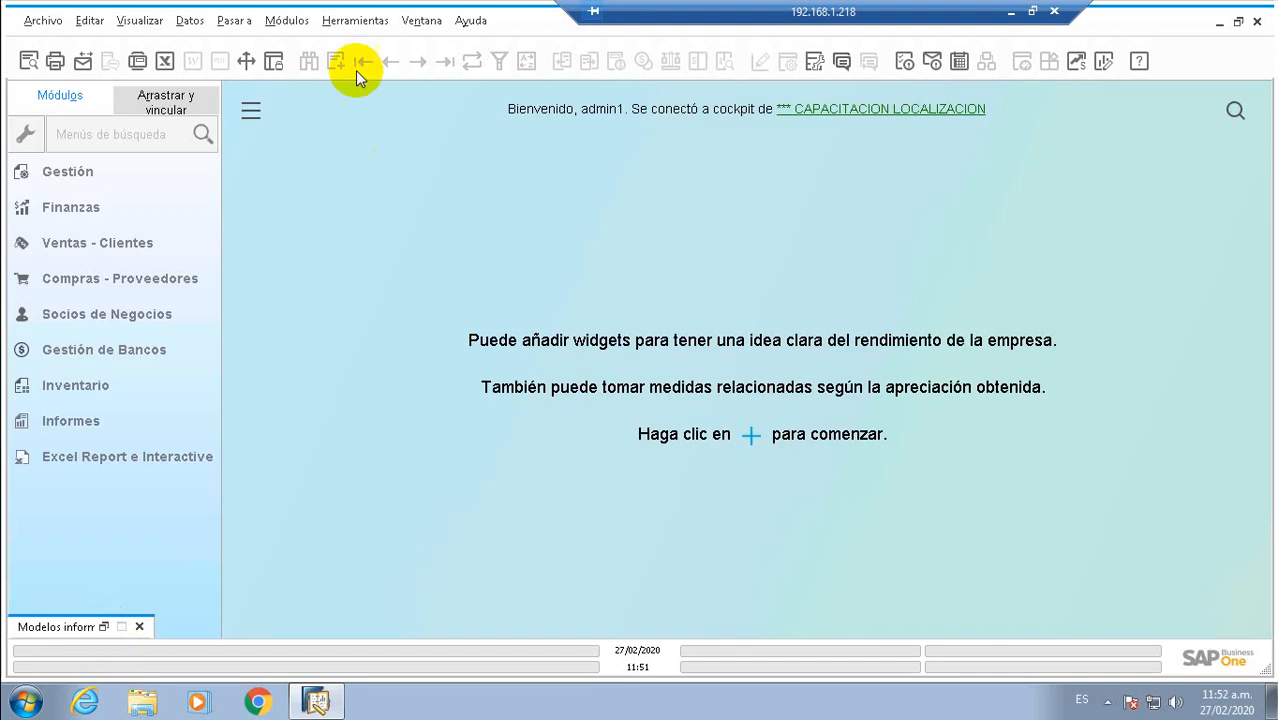
Open the default form EXX - Intangibles, select the 2019 electronic report record and maximize the form.
{"action": "left_click", "coordinate": [350, 20]}
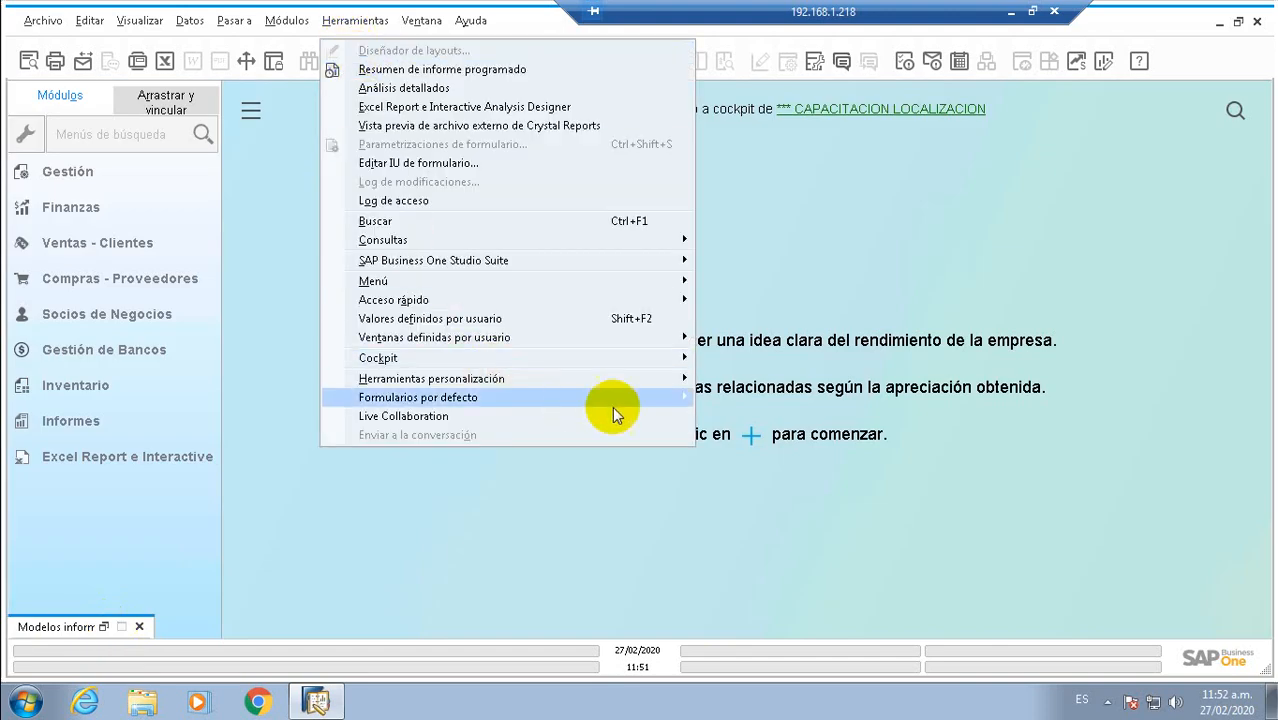
{"action": "mouse_move", "coordinate": [678, 403]}
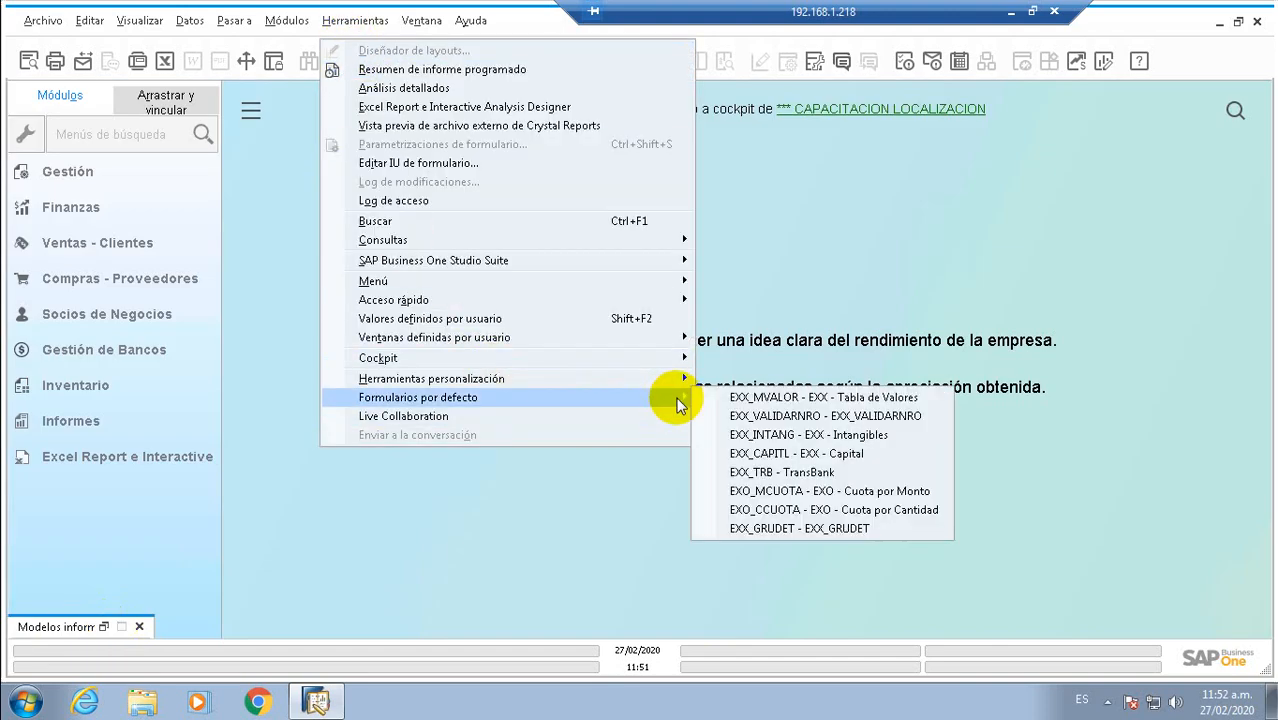
{"action": "left_click", "coordinate": [808, 434]}
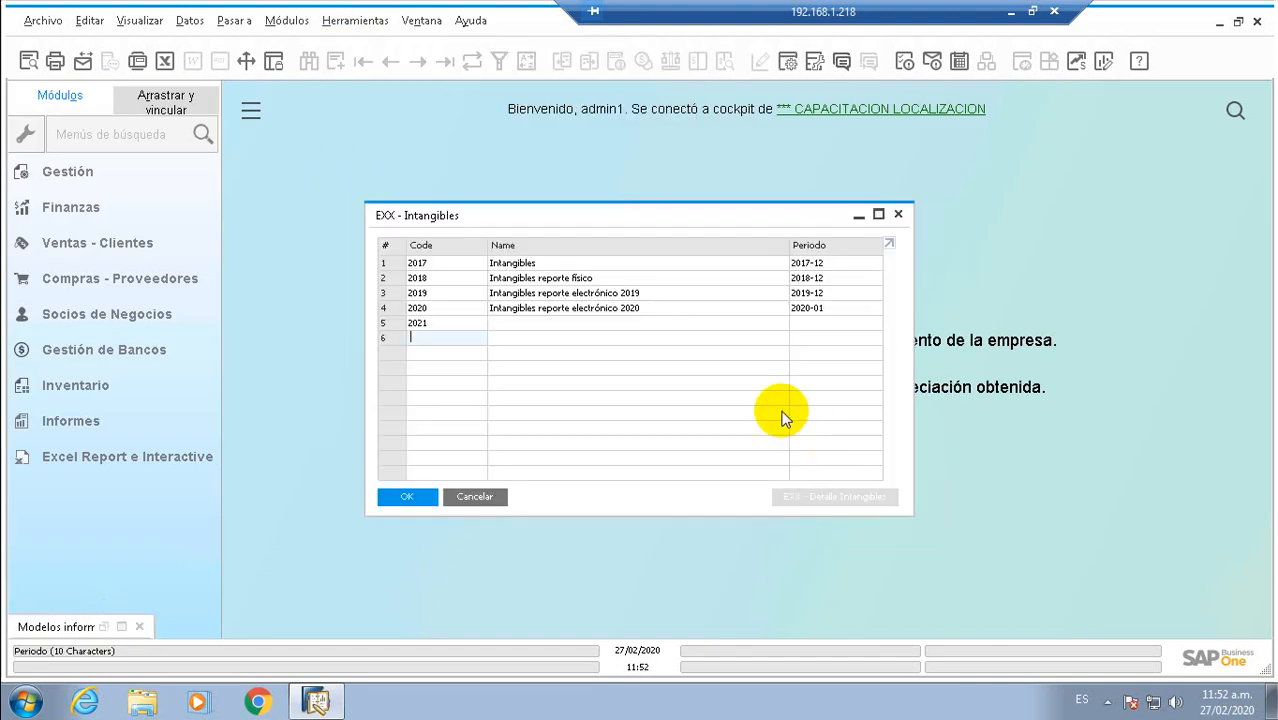
{"action": "left_click", "coordinate": [585, 292]}
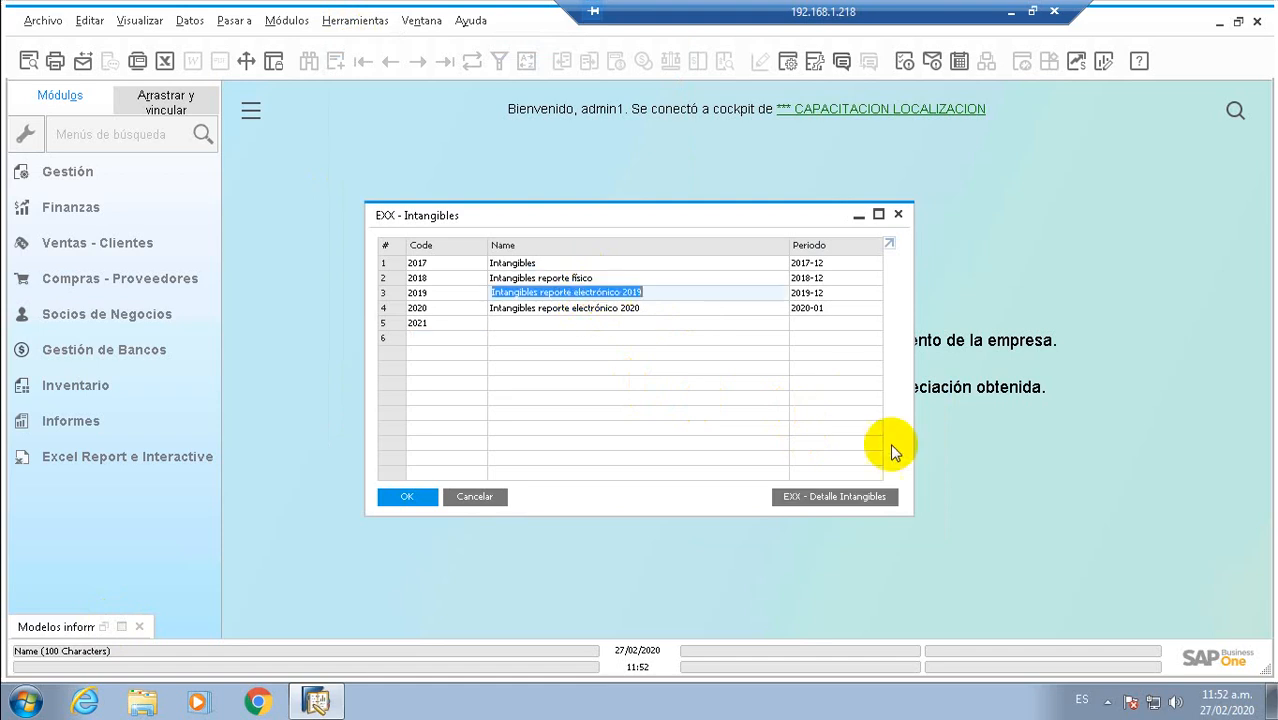
{"action": "left_click", "coordinate": [877, 216]}
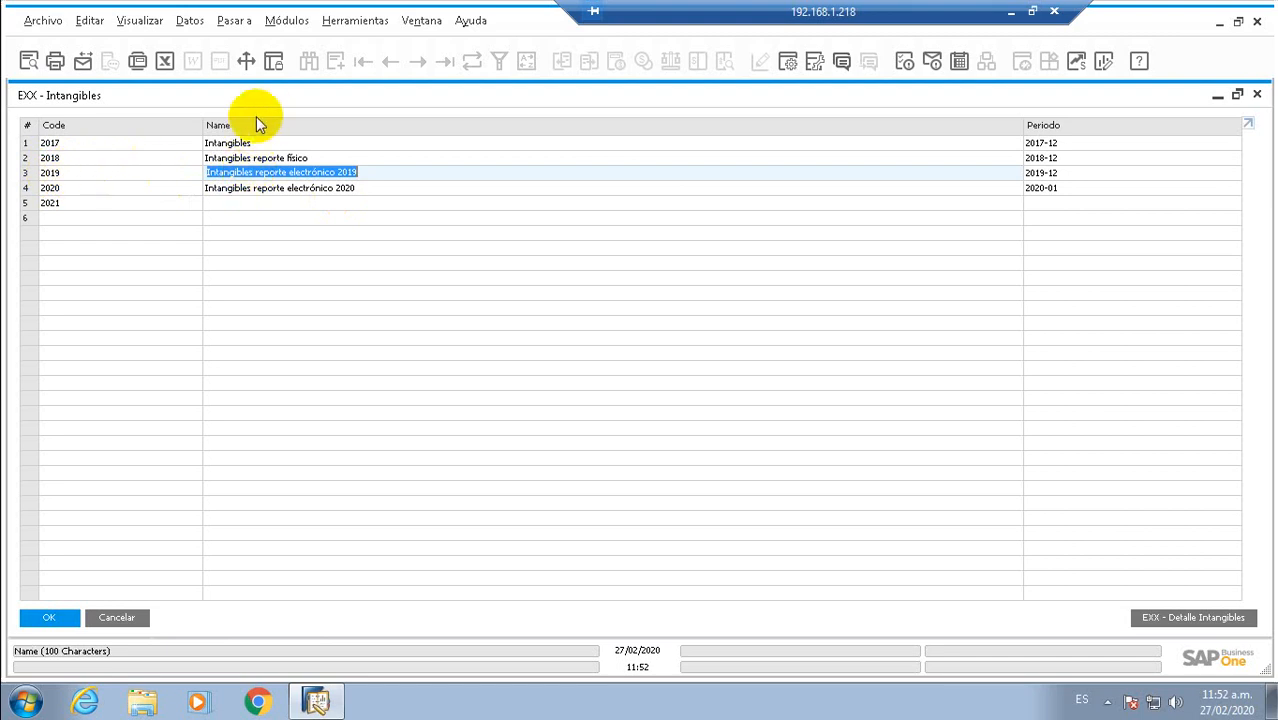
Examine the Detalle Intangibles of the 2019 record and of the 2018 record, closing each detail without changes.
{"action": "left_click", "coordinate": [1167, 625]}
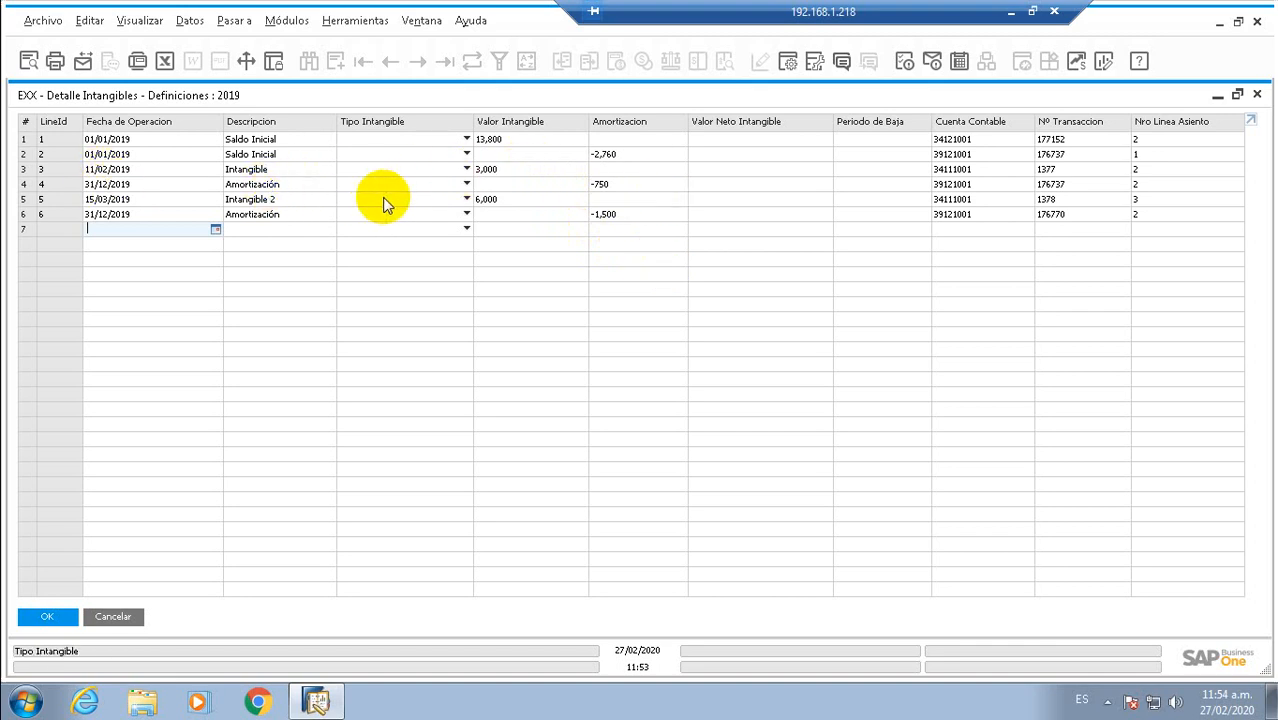
{"action": "left_click", "coordinate": [122, 613]}
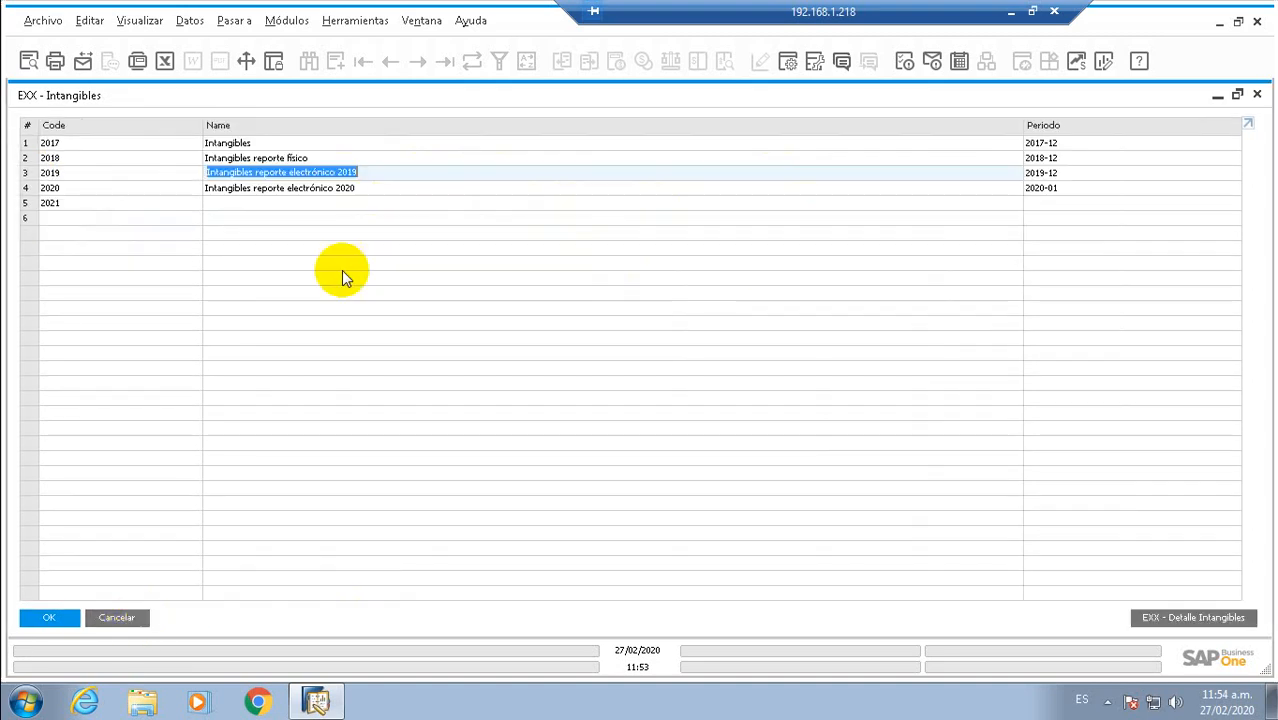
{"action": "left_click", "coordinate": [257, 157]}
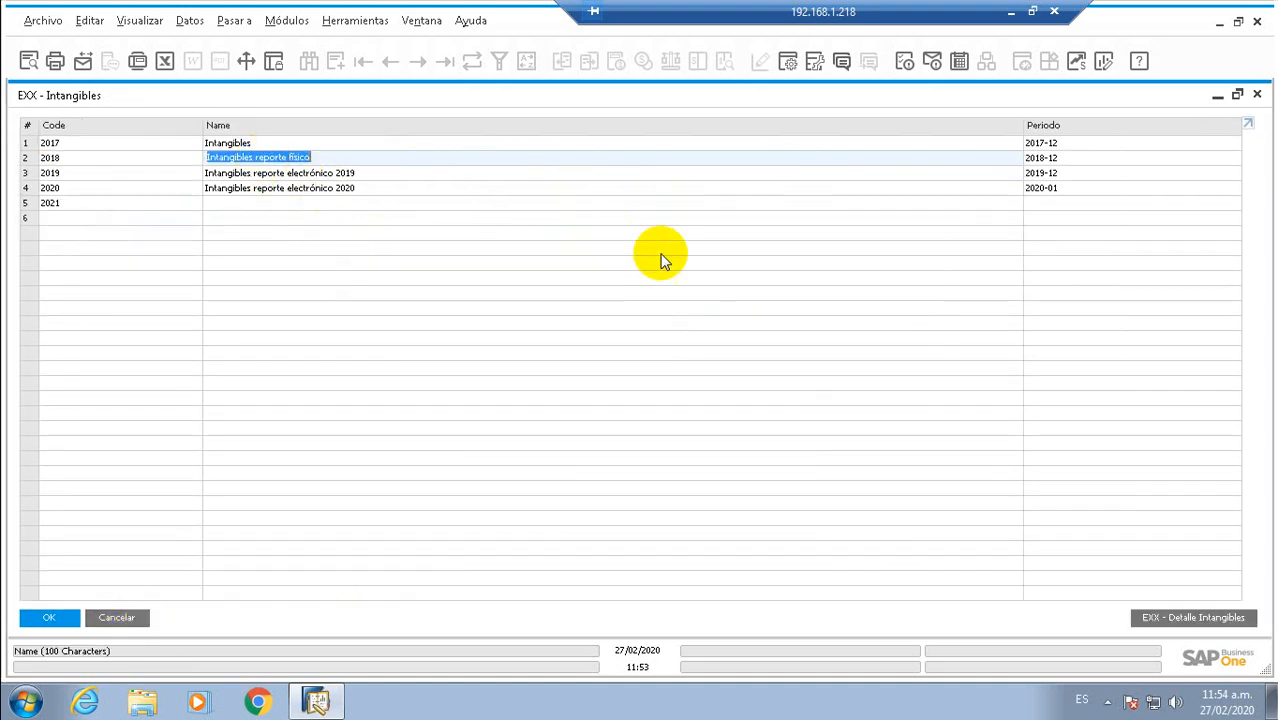
{"action": "left_click", "coordinate": [1165, 616]}
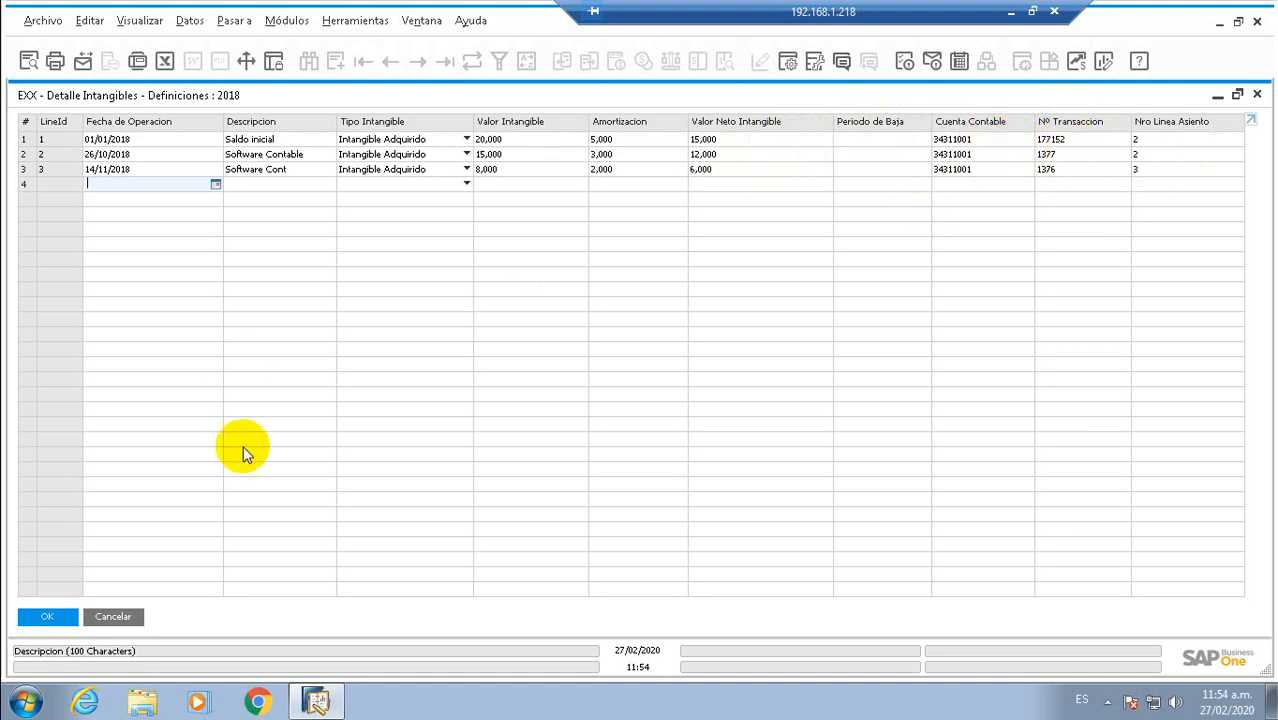
{"action": "left_click", "coordinate": [137, 616]}
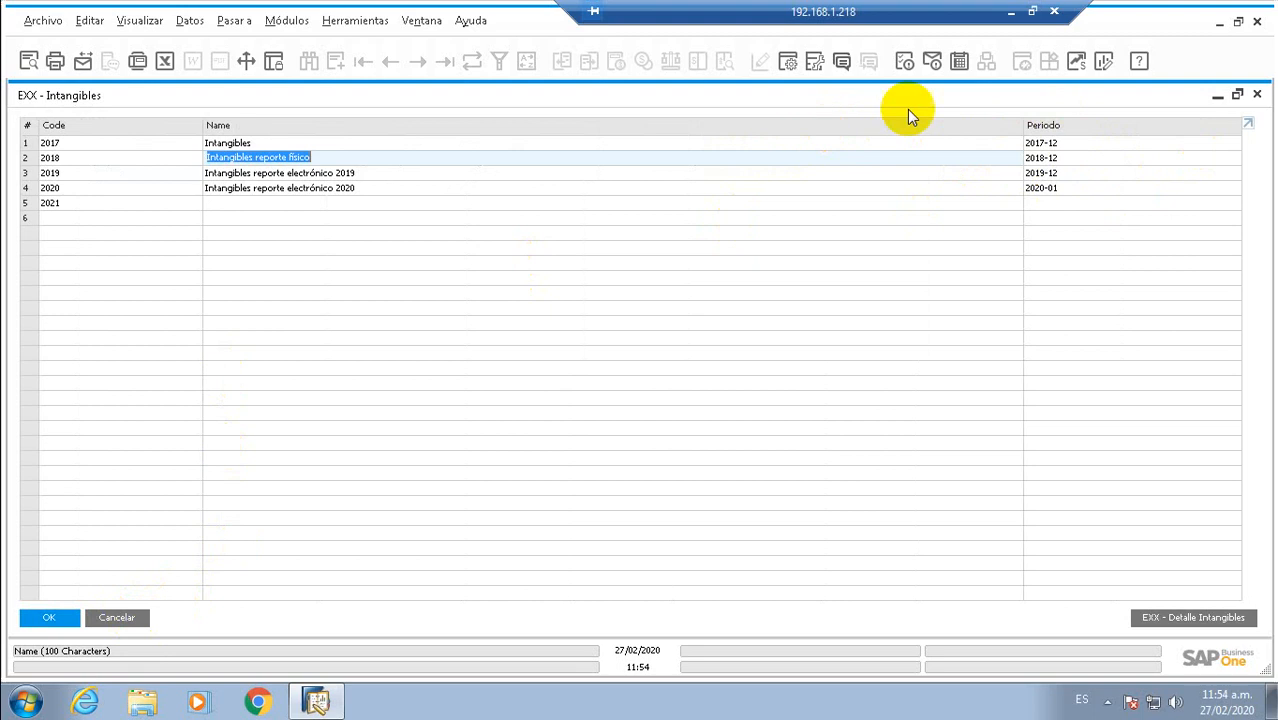
Switch to PowerPoint, present from the Objetos de usuario slide and advance to the Plan de cuentas configuration for the direct-method cash flow.
{"action": "left_click", "coordinate": [1013, 11]}
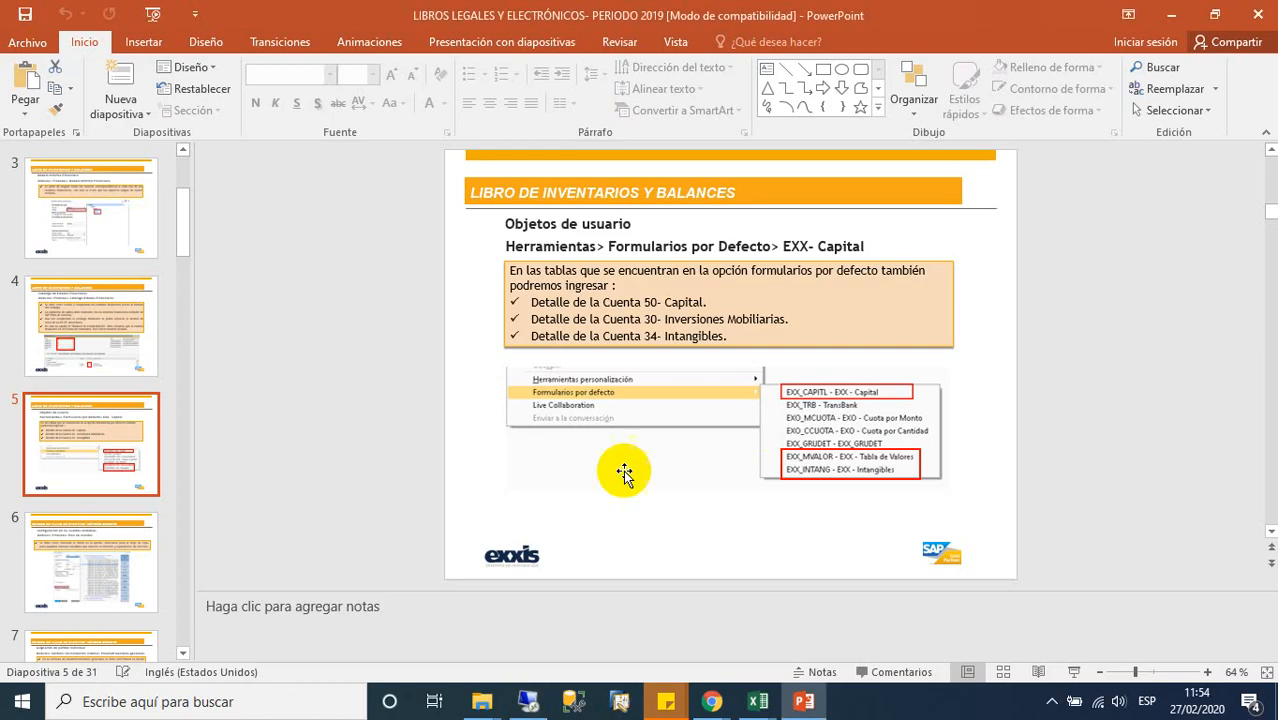
{"action": "left_click", "coordinate": [1072, 672]}
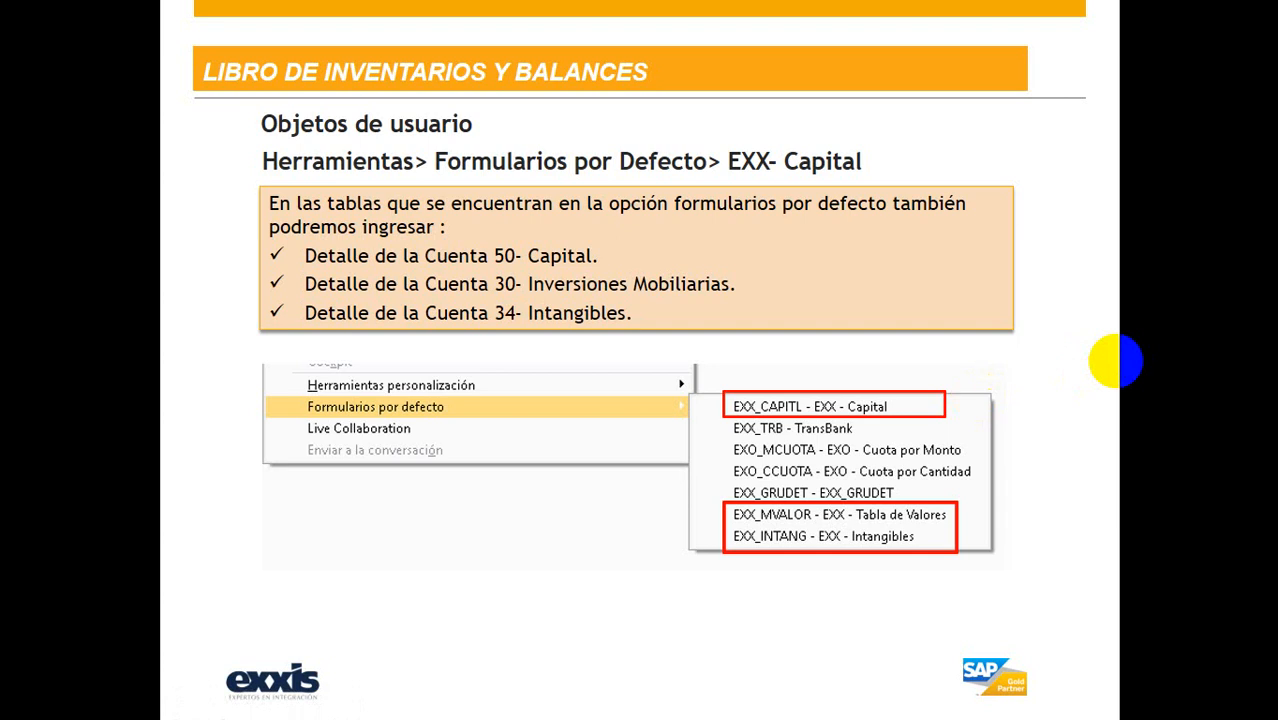
{"action": "left_click", "coordinate": [1115, 361]}
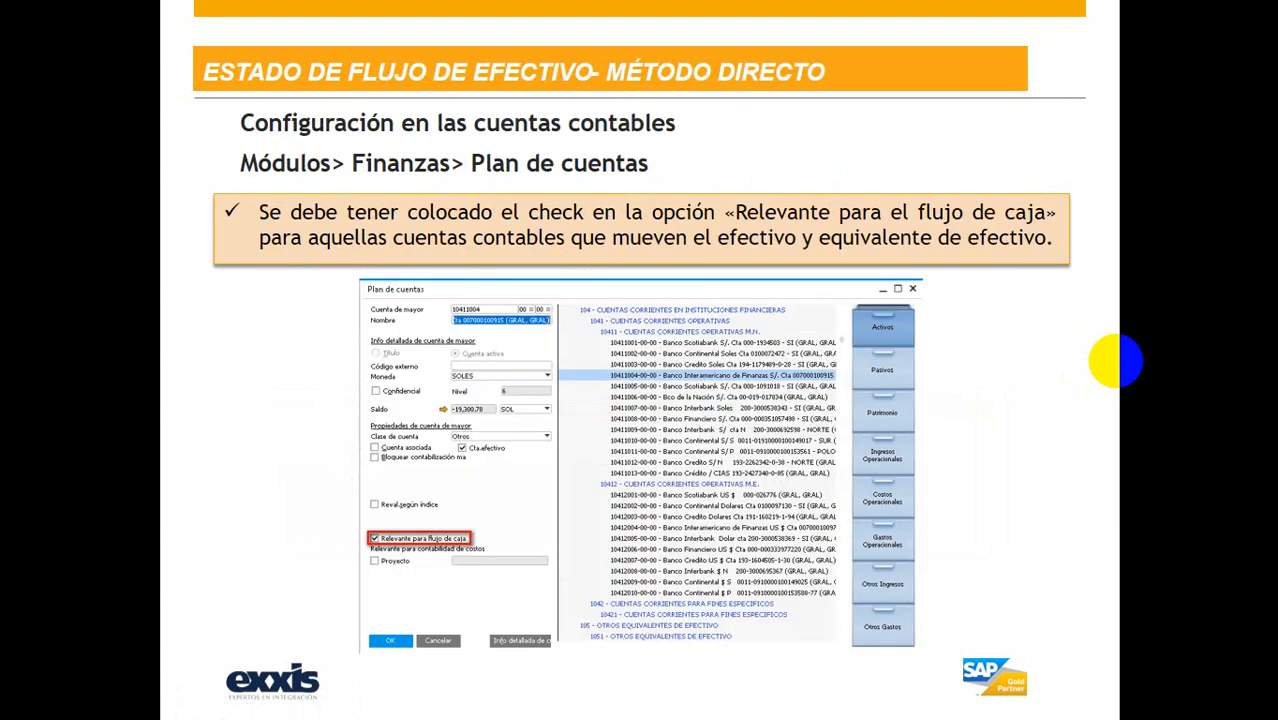